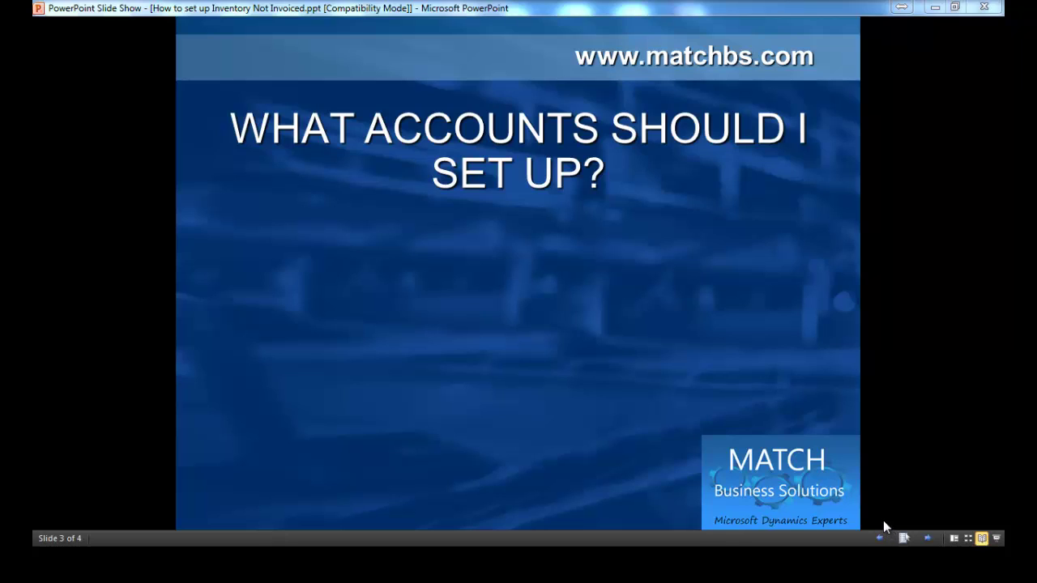
- Reveal the two bullet points on the slide about which accounts to set up
key(Right)
key(Right)
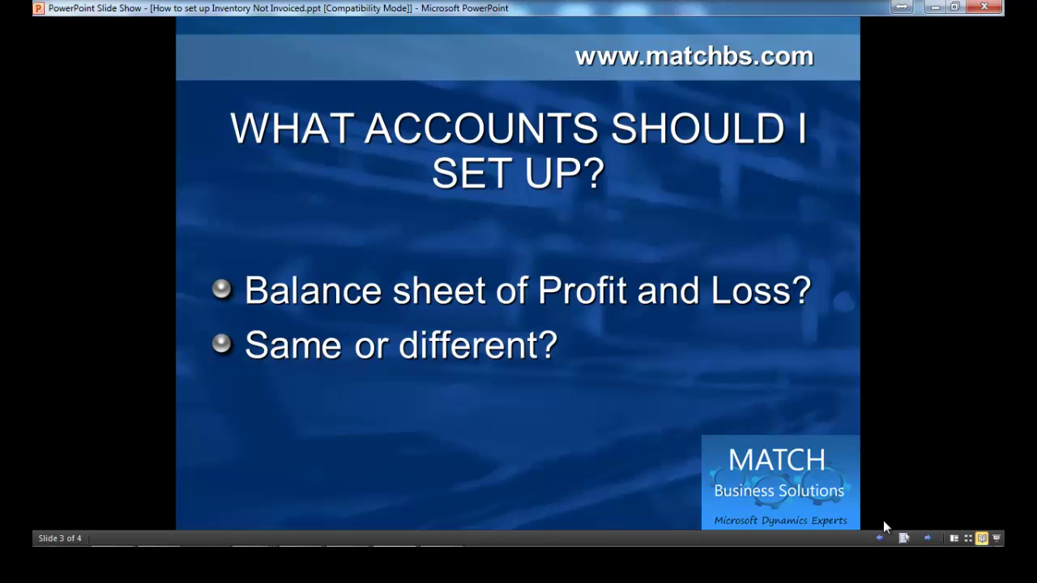
- Switch to Microsoft Dynamics NAV, search for the Inventory Posting Setup and review its interim inventory accounts
key(alt+Tab)
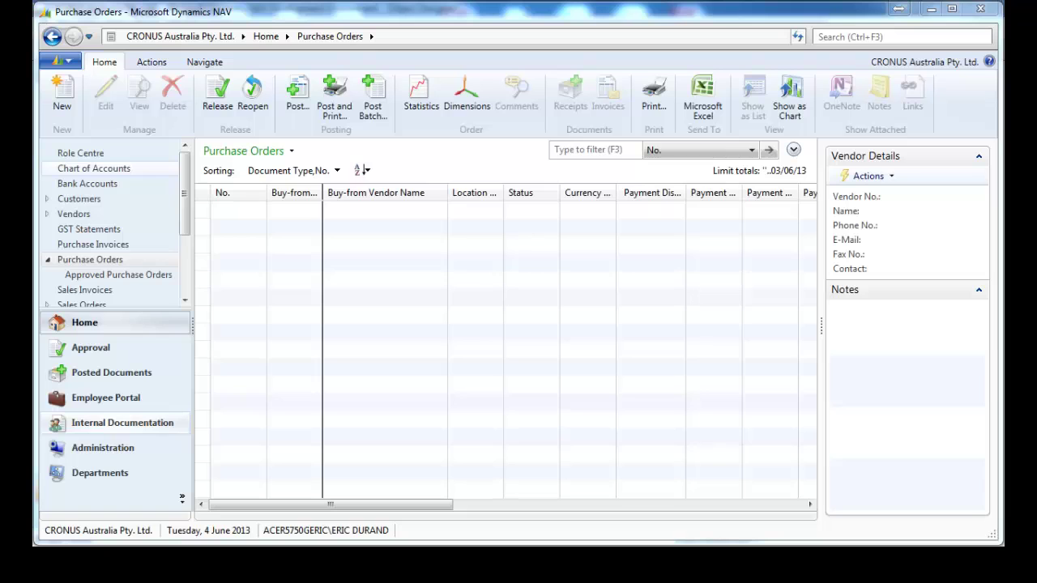
click(831, 38)
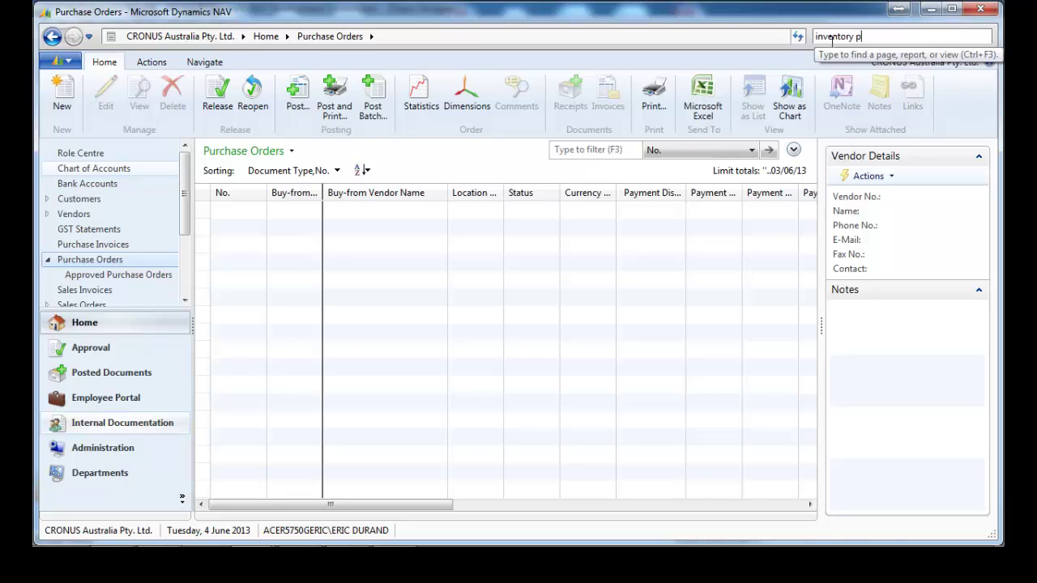
text(inventory posting set)
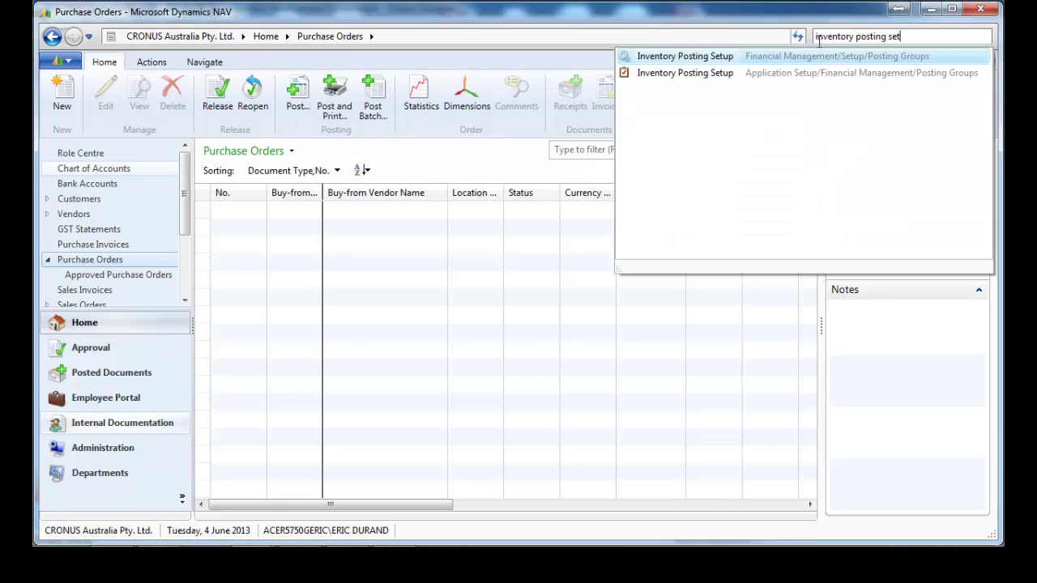
click(671, 60)
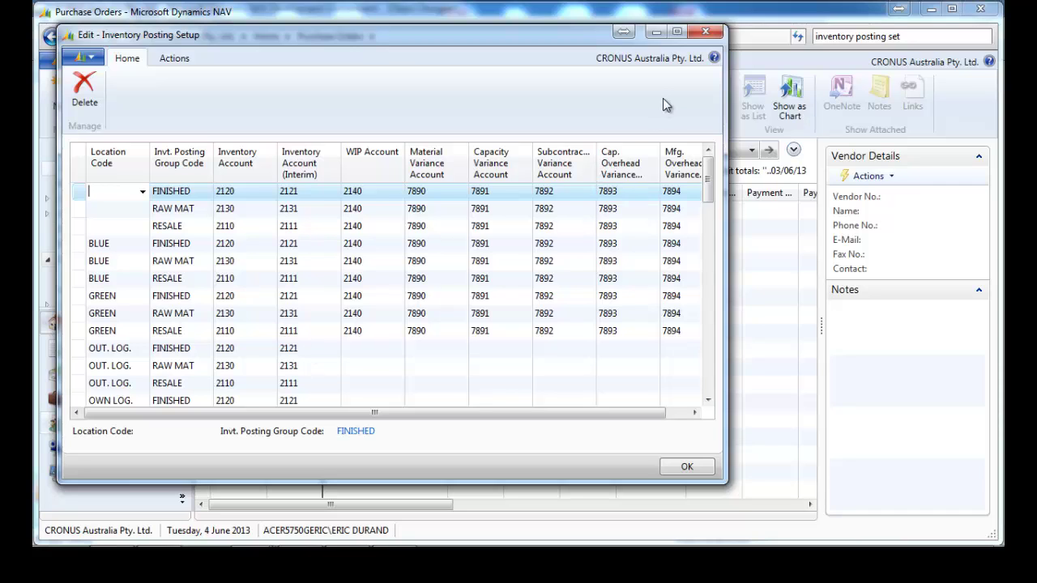
click(706, 31)
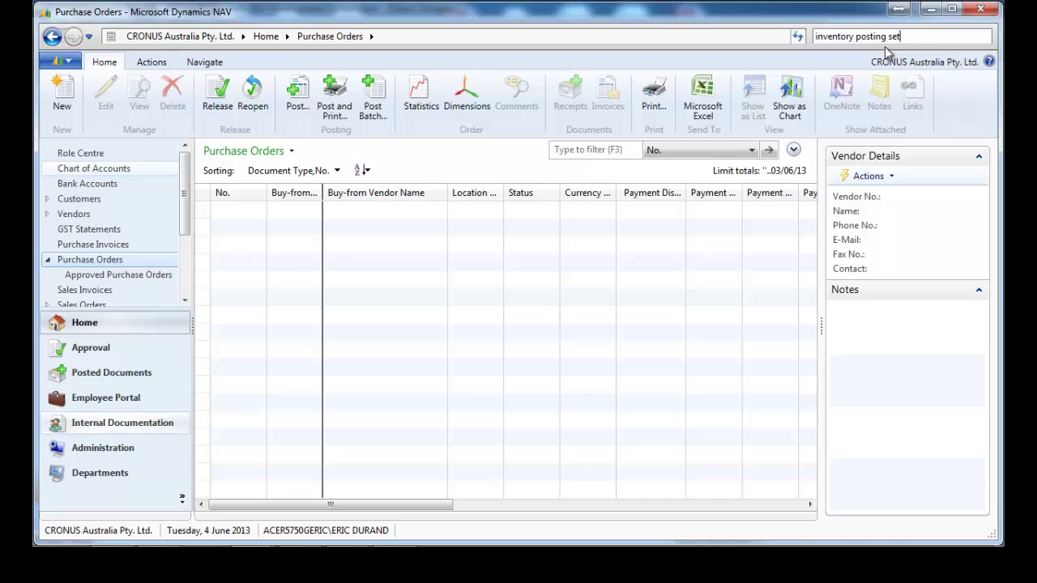
- Search for the General Posting Setup and open it in a maximized window
drag(907, 36, 737, 34)
text(general)
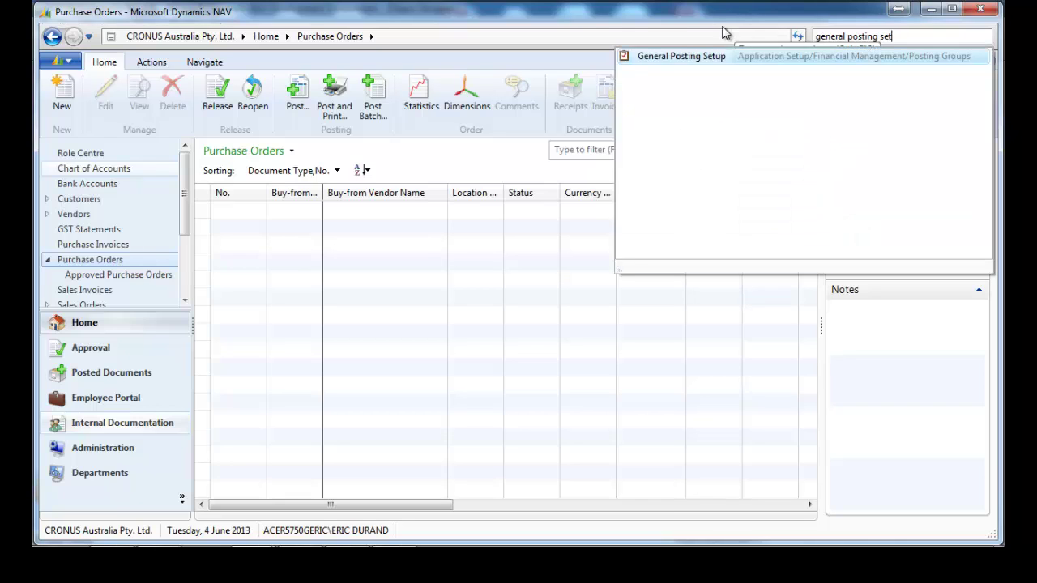
click(673, 58)
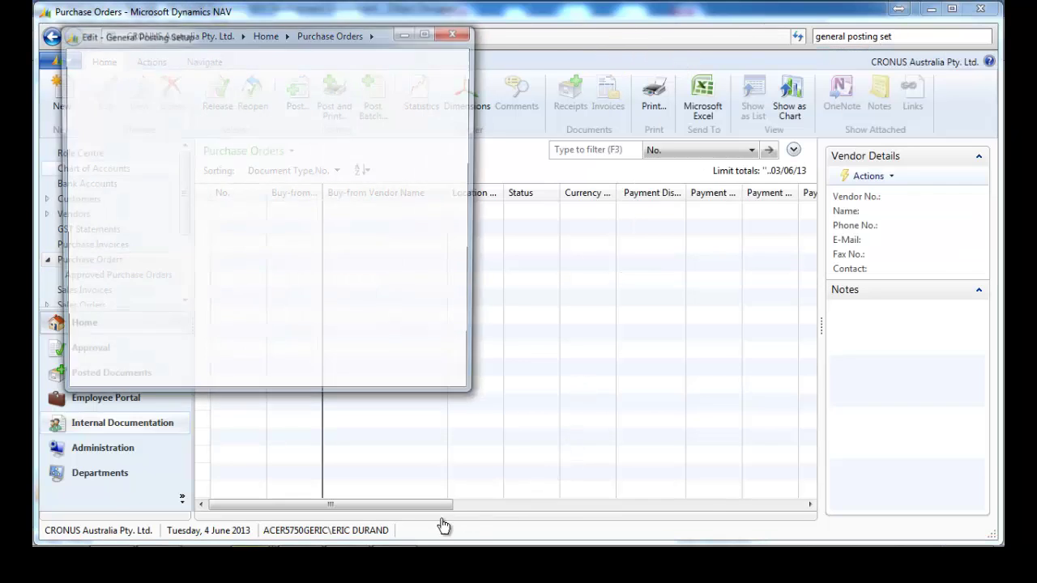
click(429, 34)
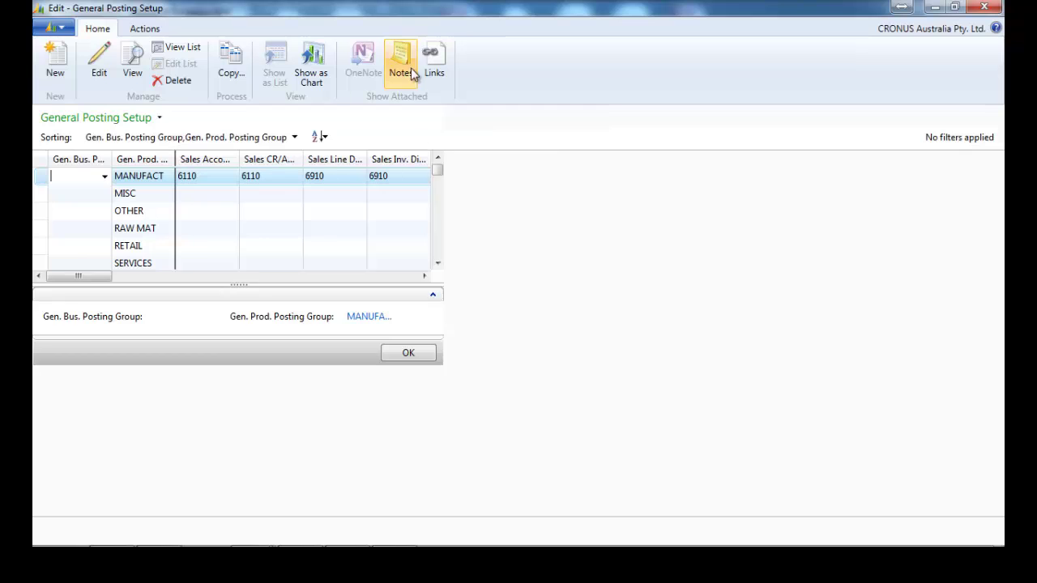
- Set the column header height of the General Posting Setup list to 3 lines
right_click(335, 166)
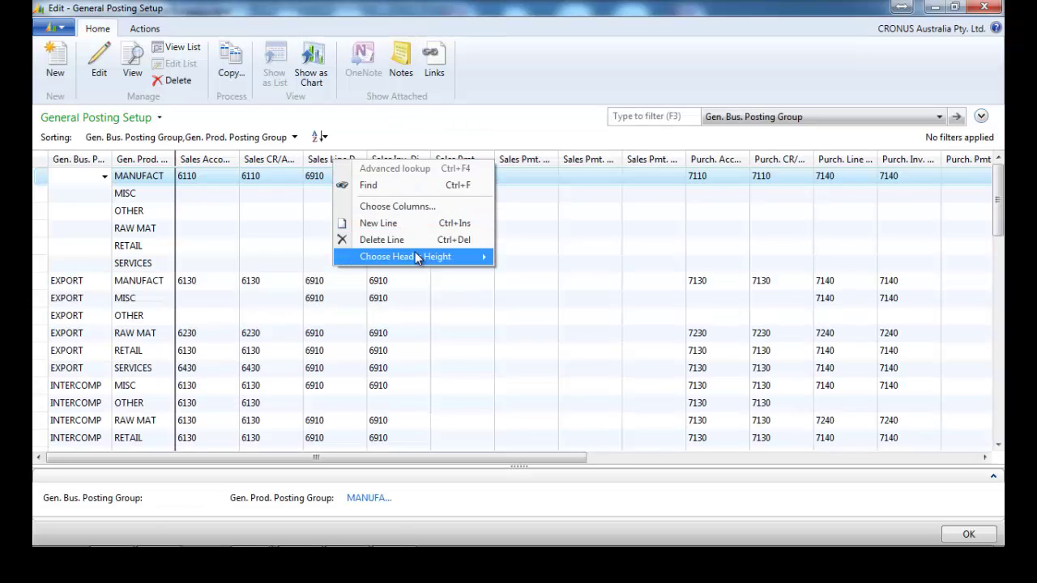
mouse_move(414, 254)
click(523, 295)
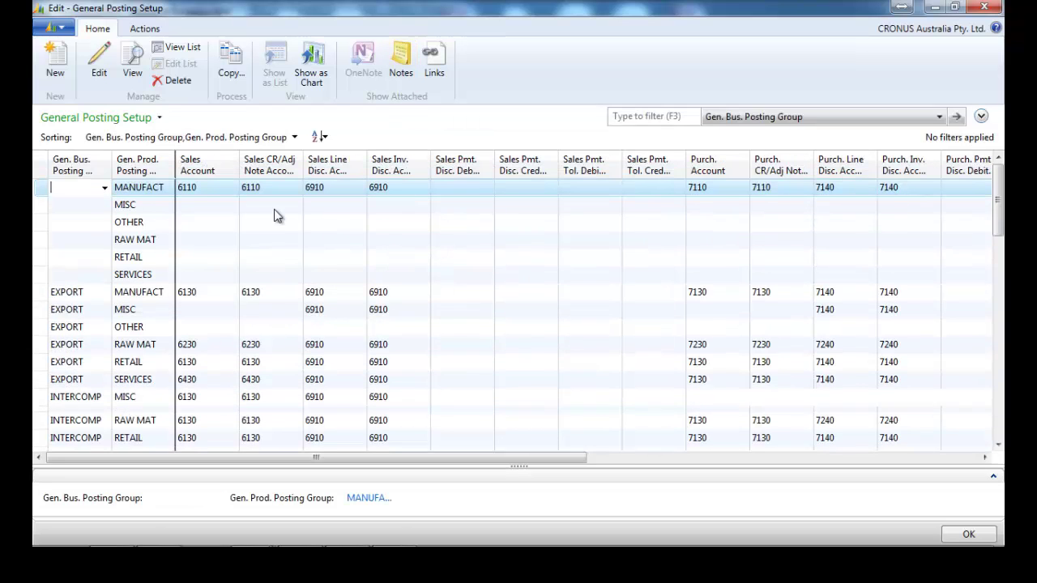
drag(267, 459, 557, 469)
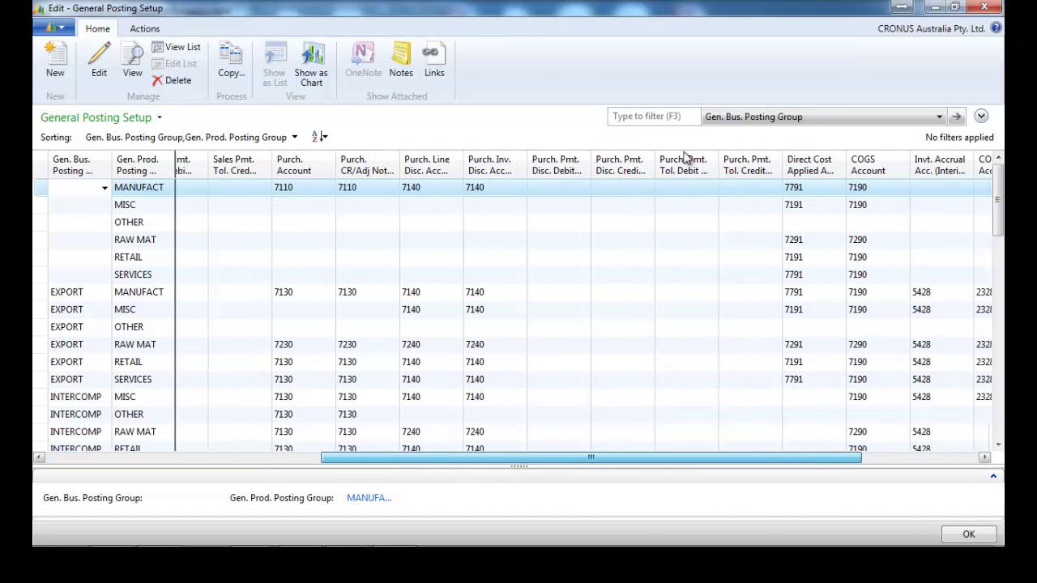
right_click(685, 159)
mouse_move(840, 259)
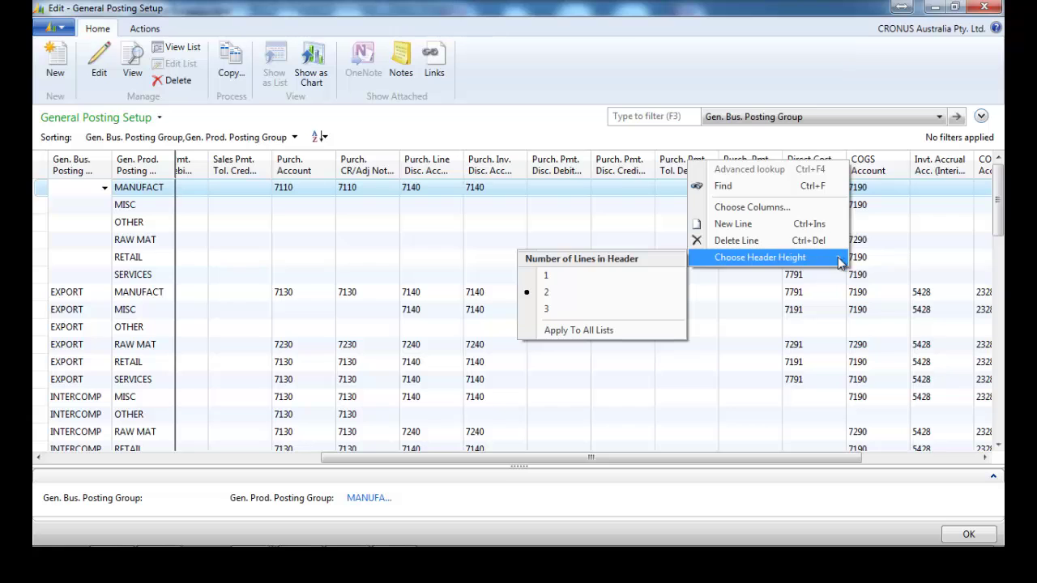
click(618, 304)
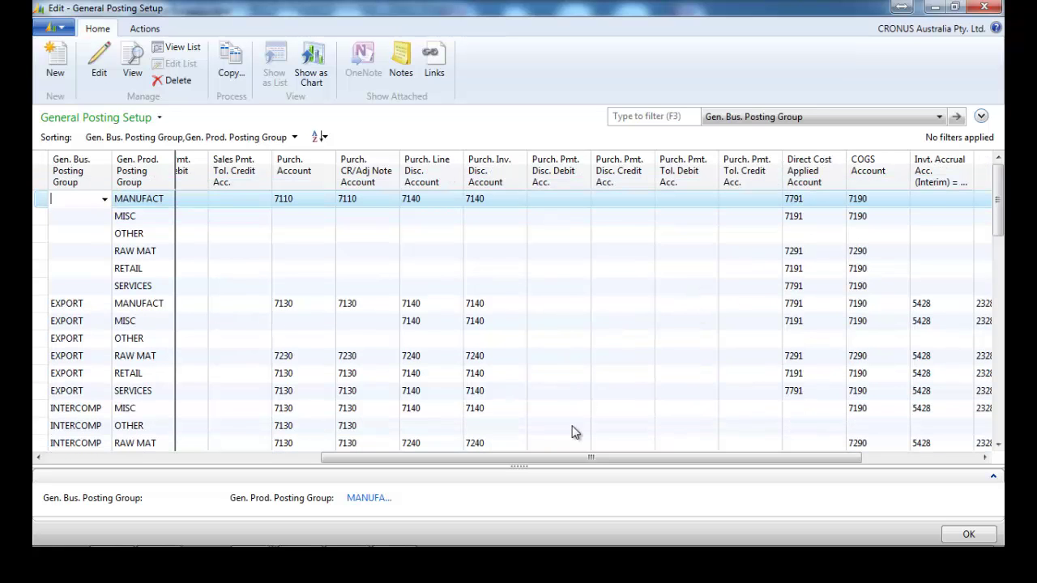
- Examine which columns are available and shown in the General Posting Setup's column customisation
drag(648, 460, 764, 462)
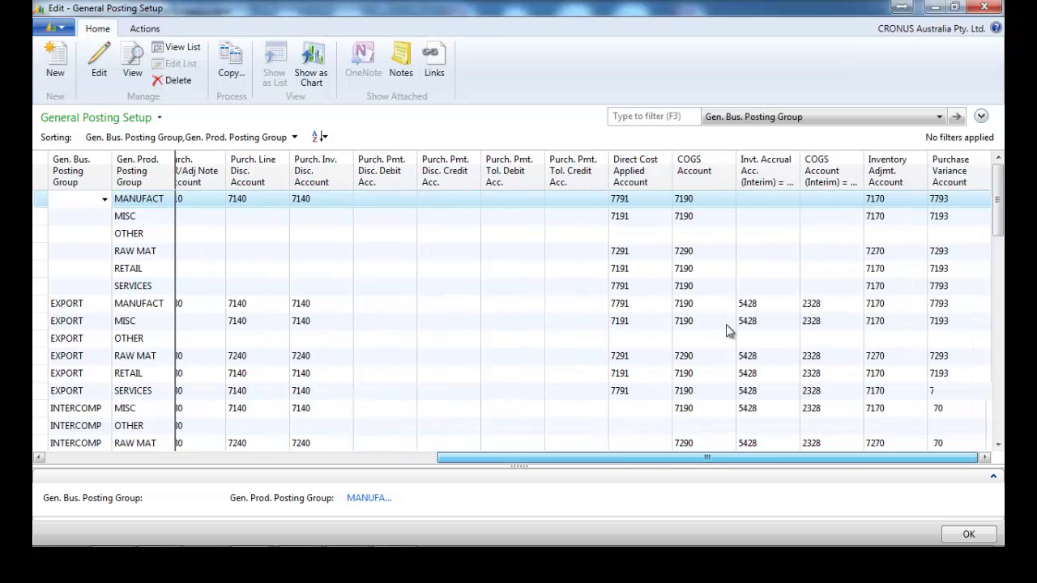
right_click(706, 163)
click(764, 213)
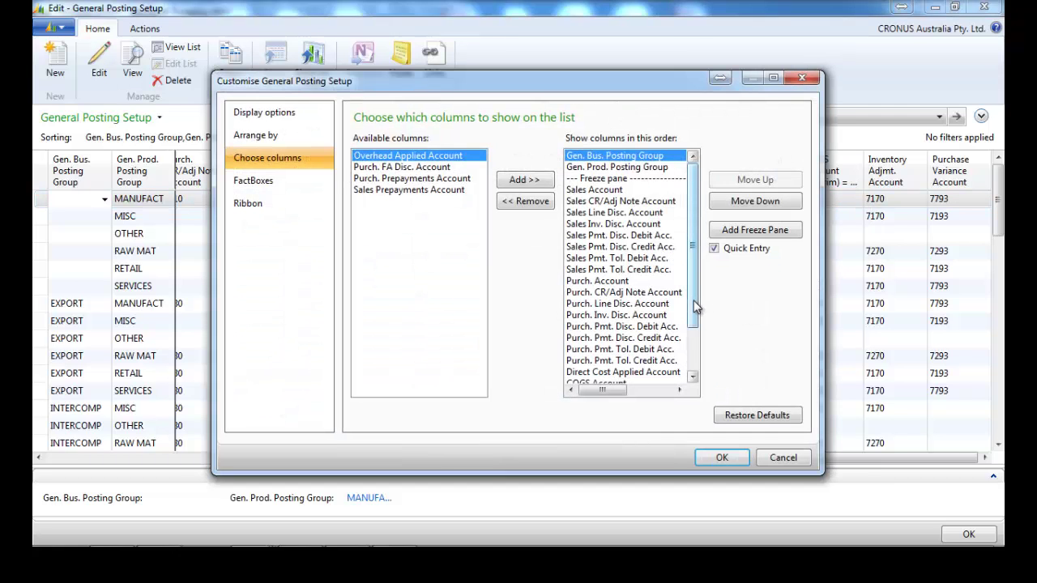
drag(693, 299, 693, 356)
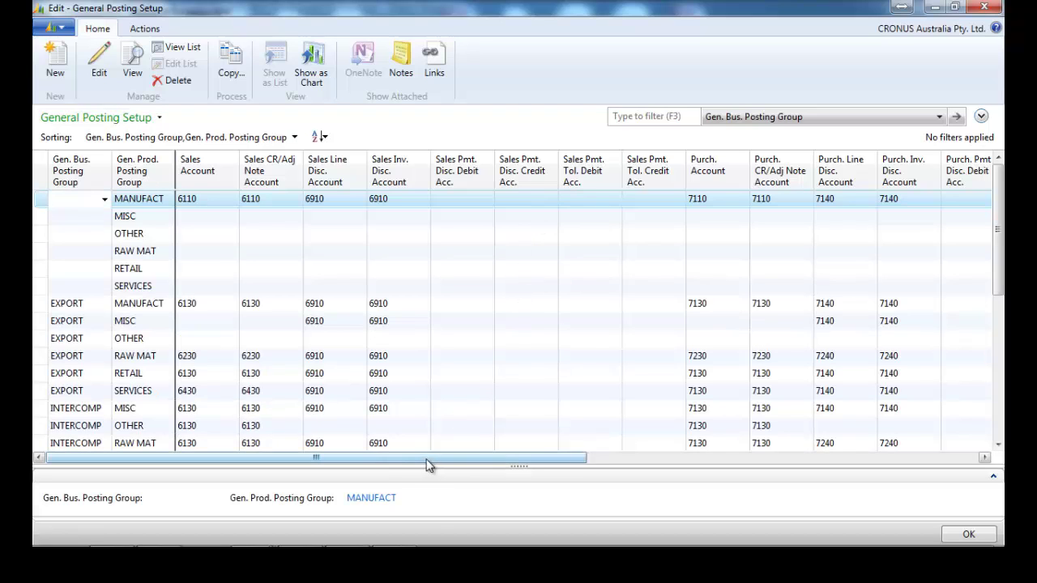
- Widen the Invt. Accrual Acc. (Interim) and COGS Account (Interim) columns so their full headings can be read
drag(481, 458, 808, 446)
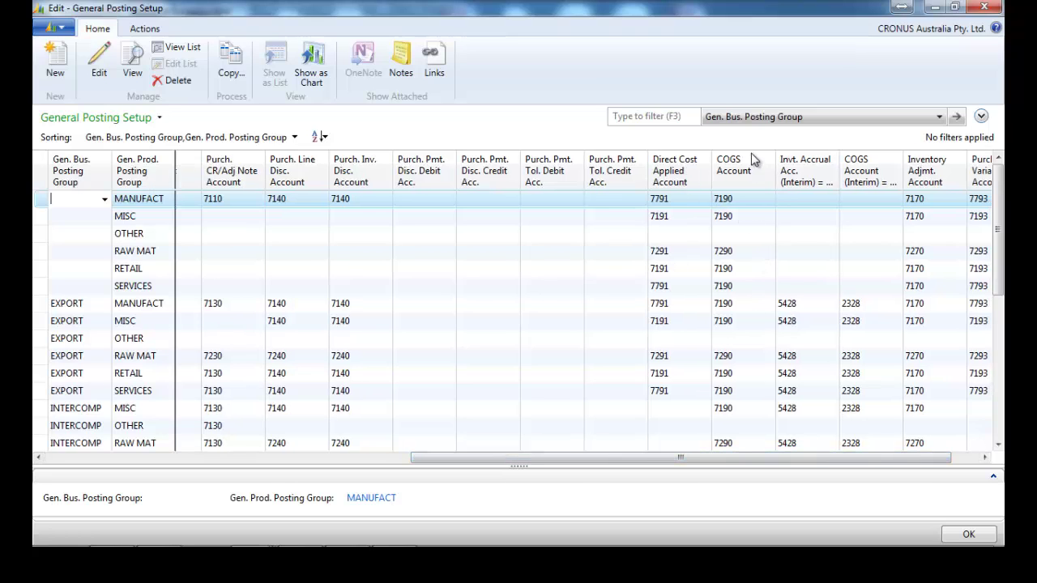
drag(839, 171, 857, 171)
drag(928, 459, 965, 459)
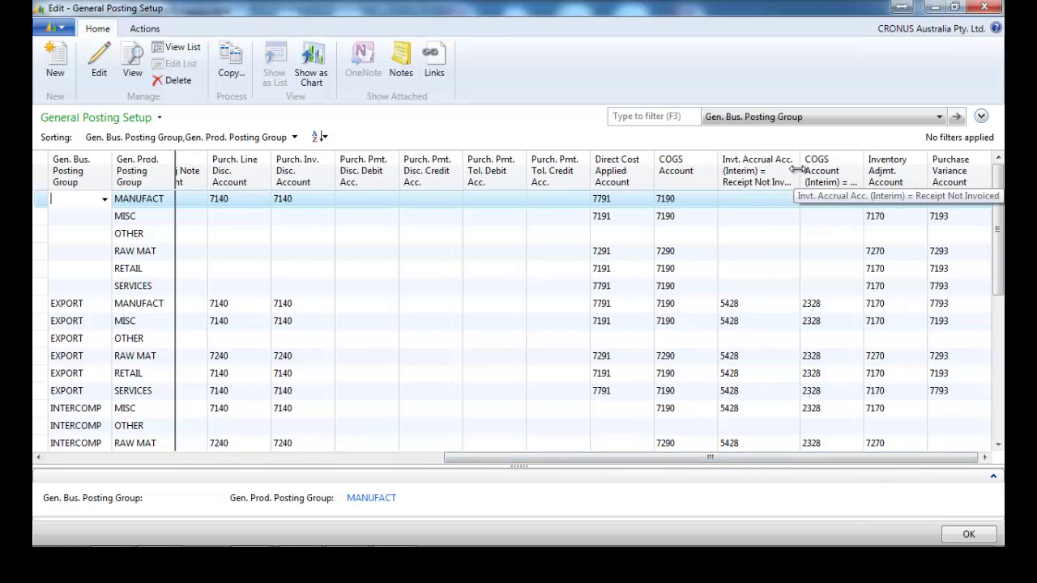
drag(815, 178, 841, 178)
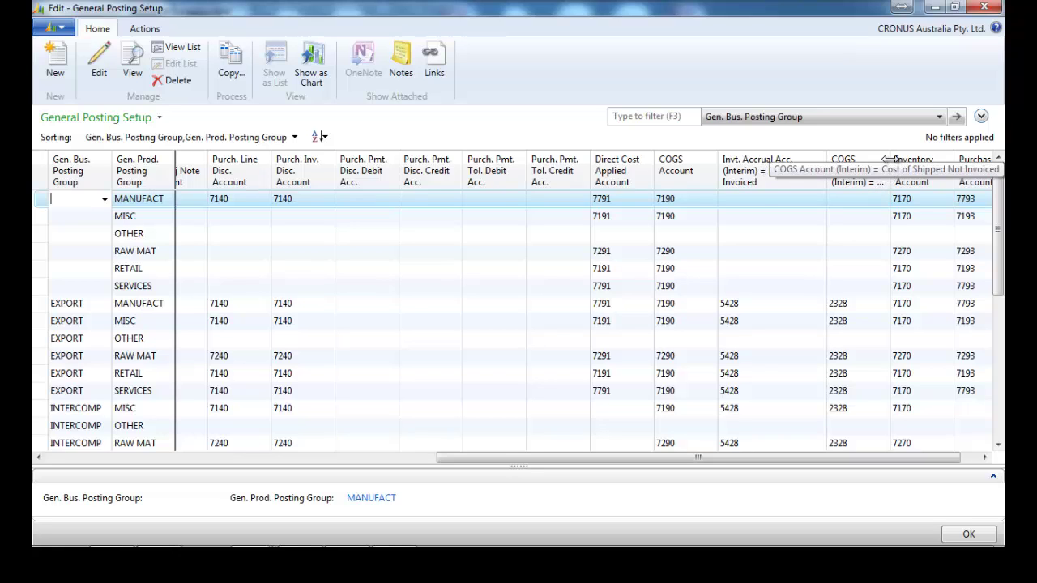
drag(890, 160, 929, 160)
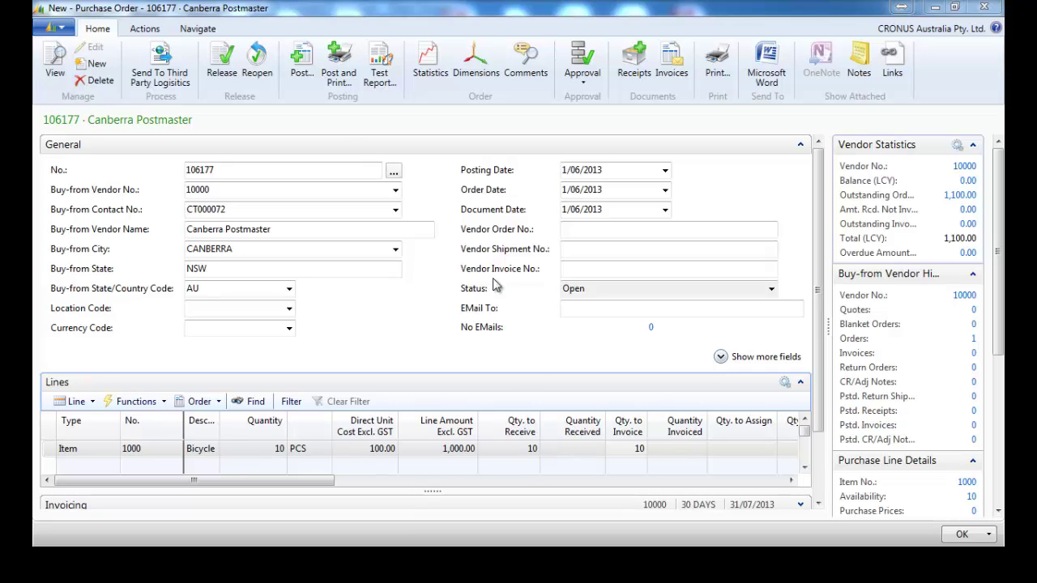
- Post only the receipt of the 10 bicycles on the Canberra Postmaster purchase order, and close the order
click(302, 59)
click(495, 256)
click(495, 310)
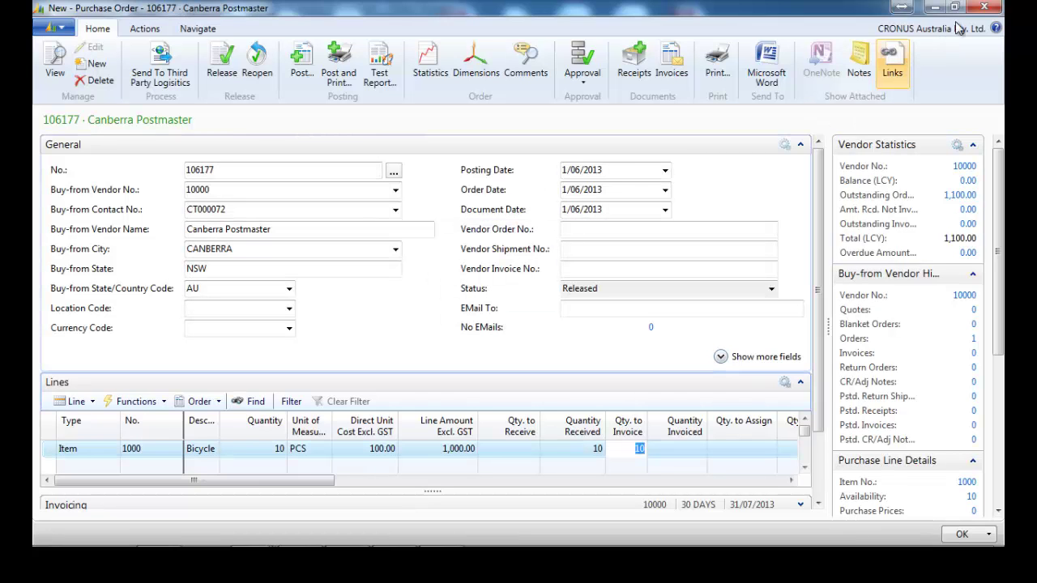
click(984, 8)
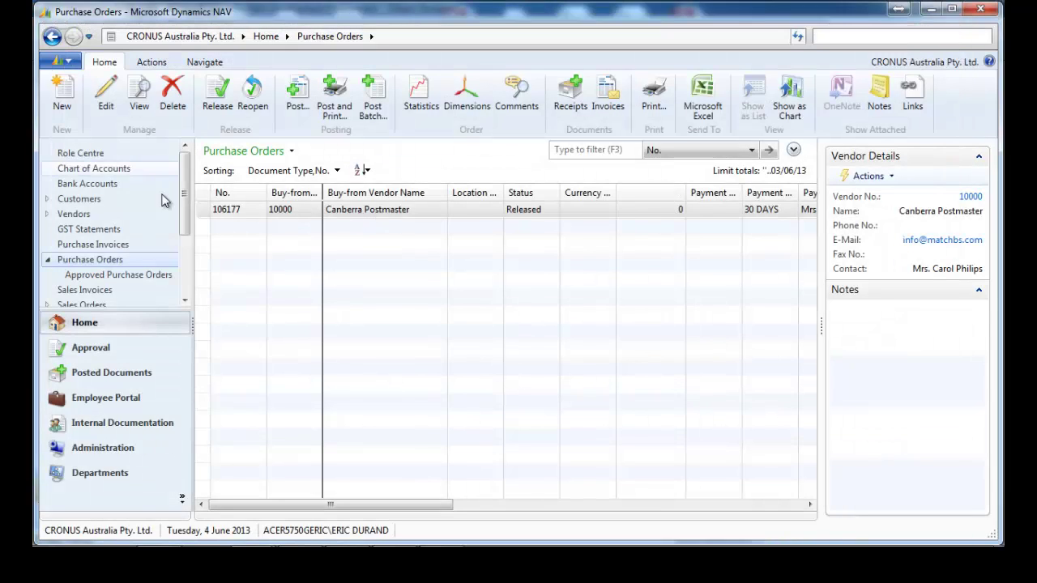
- Open the Chart of Accounts and examine the net changes of the inventory and received-not-invoiced accounts
click(109, 170)
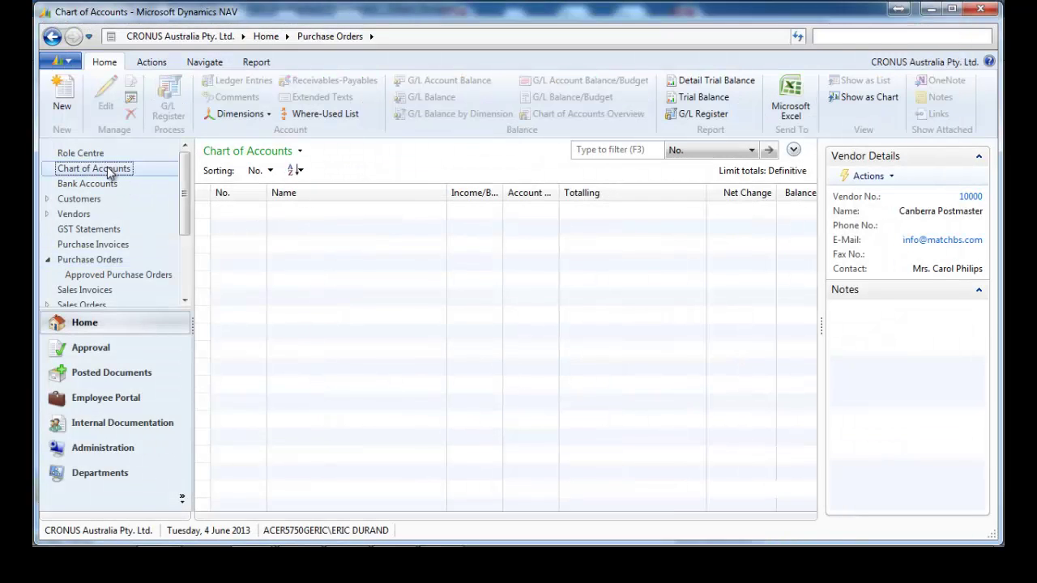
click(414, 296)
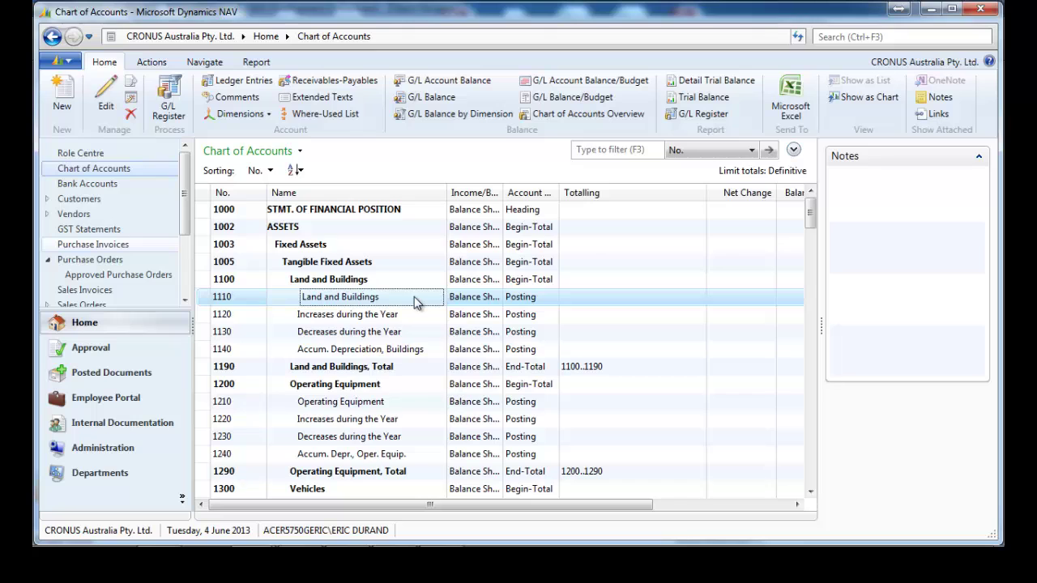
key(Down)
key(Down)
key(Down)
key(Down)
key(Down)
key(Down)
key(Down)
key(Down)
key(Down)
key(Down)
key(Down)
key(Down)
key(Down)
key(Down)
key(Down)
key(Down)
key(Down)
key(Down)
key(Down)
key(Down)
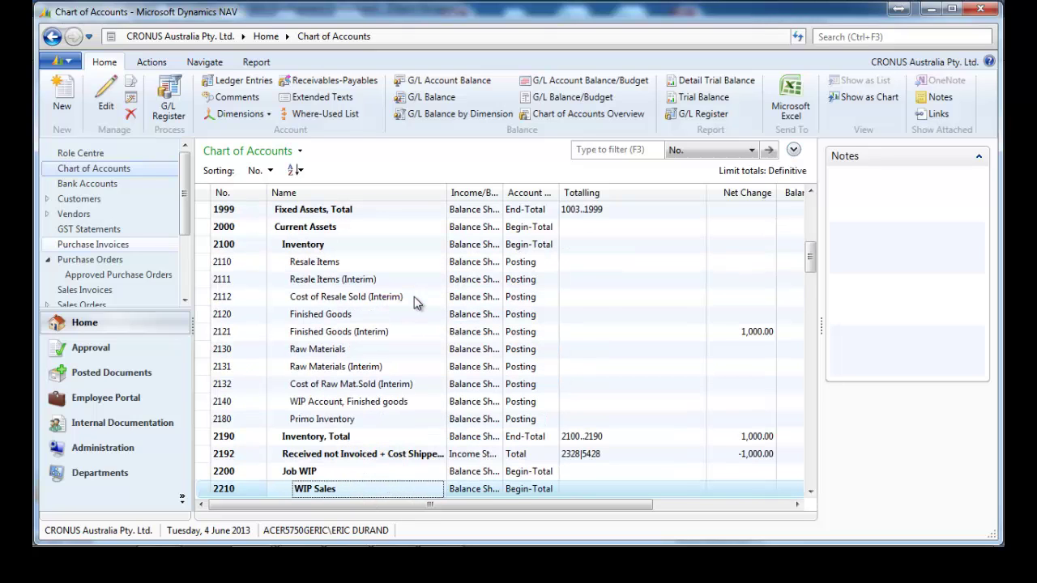
key(Down)
key(Down)
key(Down)
key(Down)
key(Down)
key(Down)
key(Down)
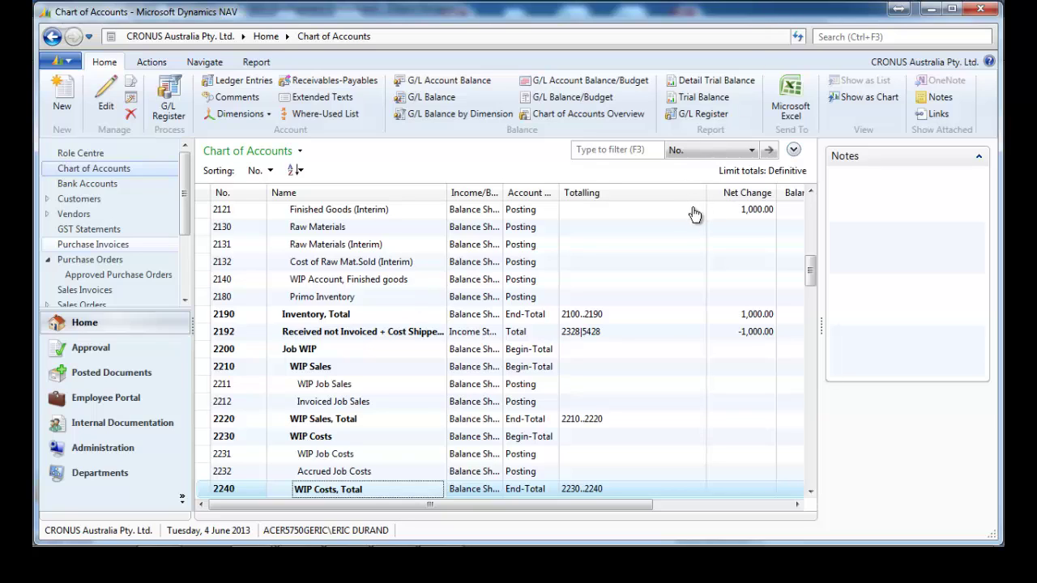
- Narrow the Totalling column in the Chart of Accounts to make room for the balance columns
drag(706, 199, 646, 215)
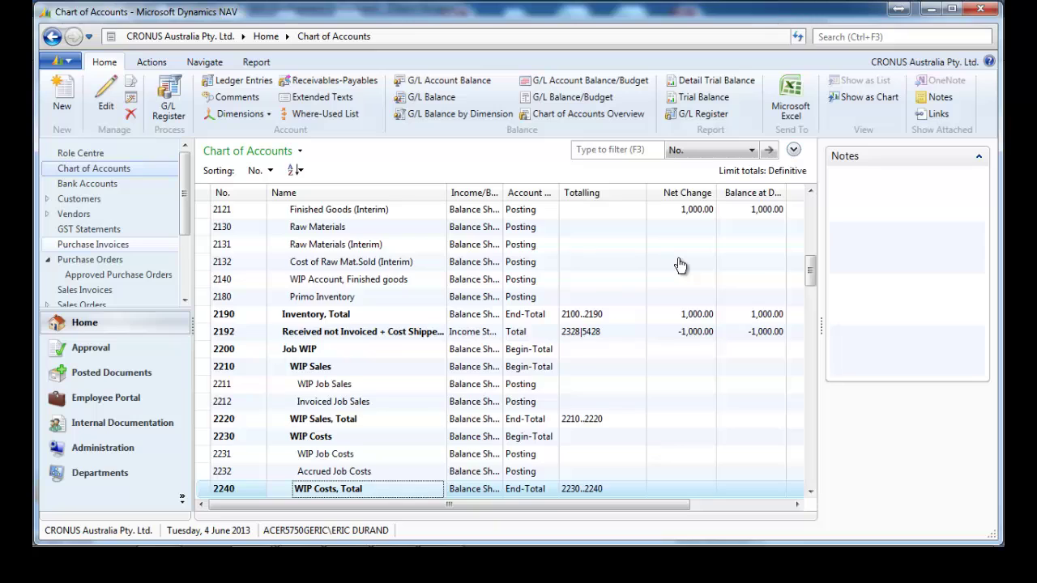
scroll(681, 266, up, 1)
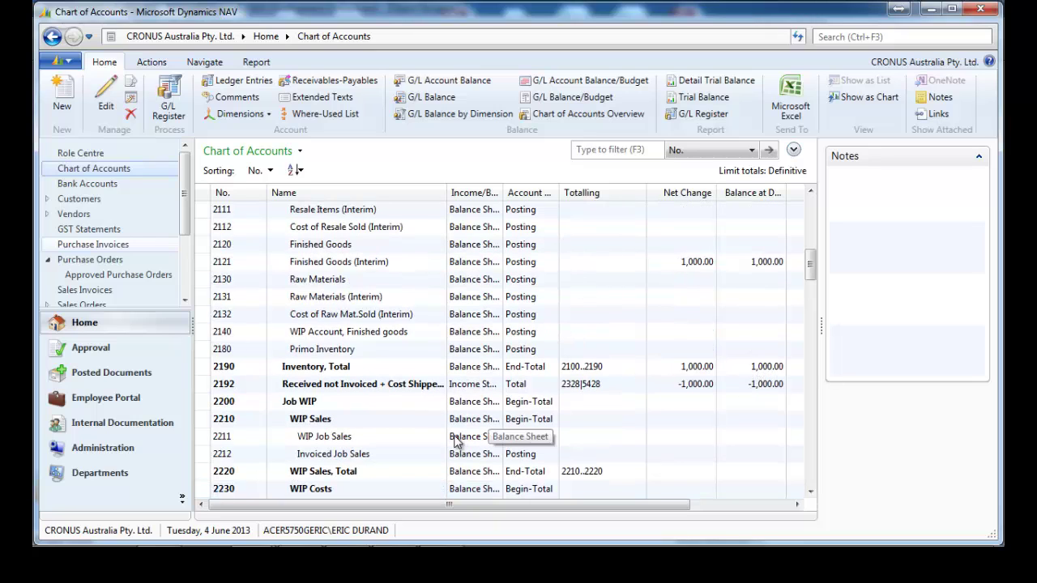
- Find account 5428, Received Not Invoiced, among the Accounts Payable accounts and select it to examine its balance
scroll(455, 437, down, 1)
scroll(455, 439, down, 4)
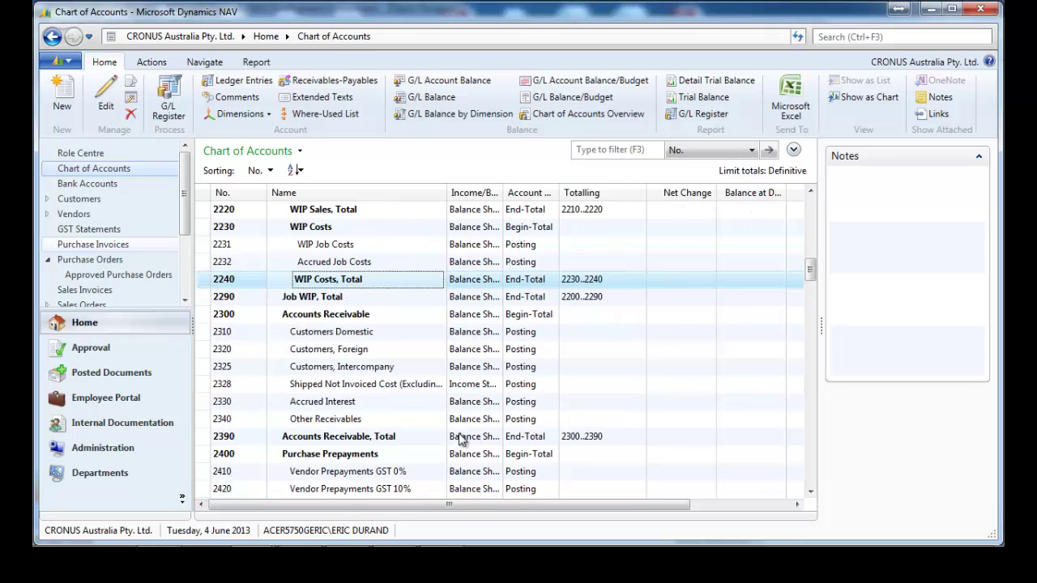
scroll(458, 439, down, 1)
scroll(458, 438, down, 7)
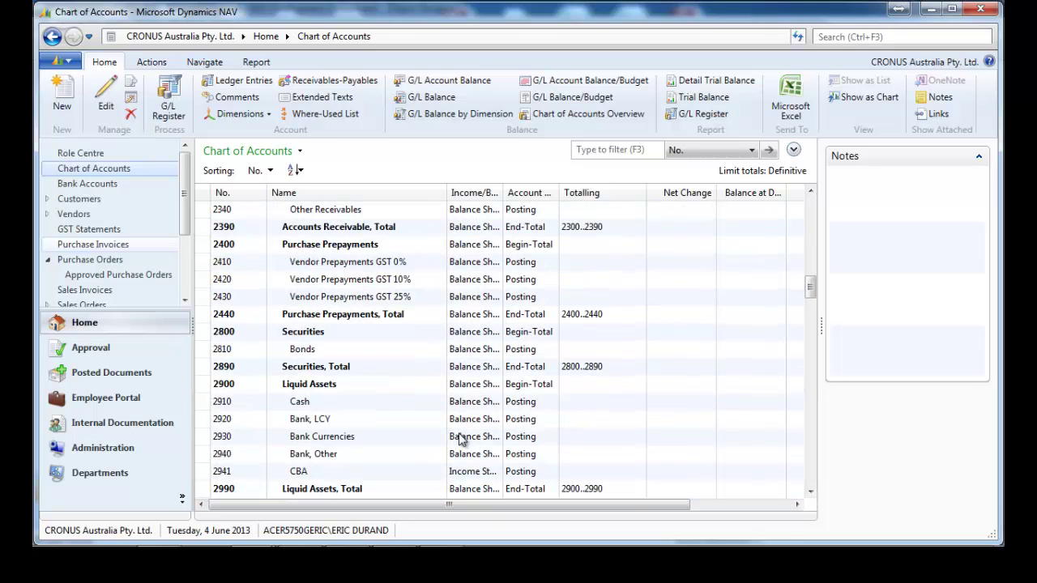
scroll(459, 438, down, 8)
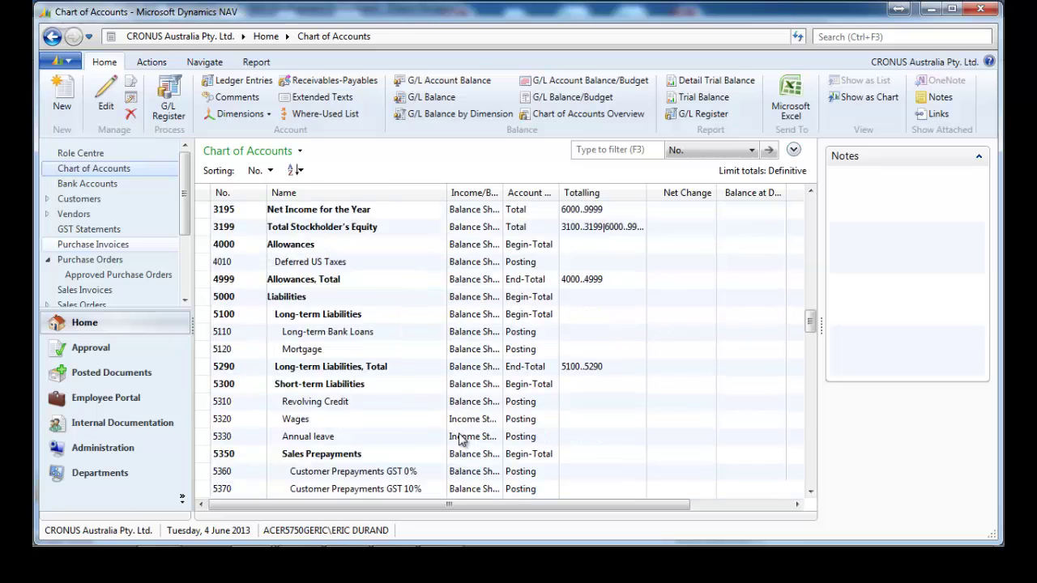
scroll(459, 439, down, 2)
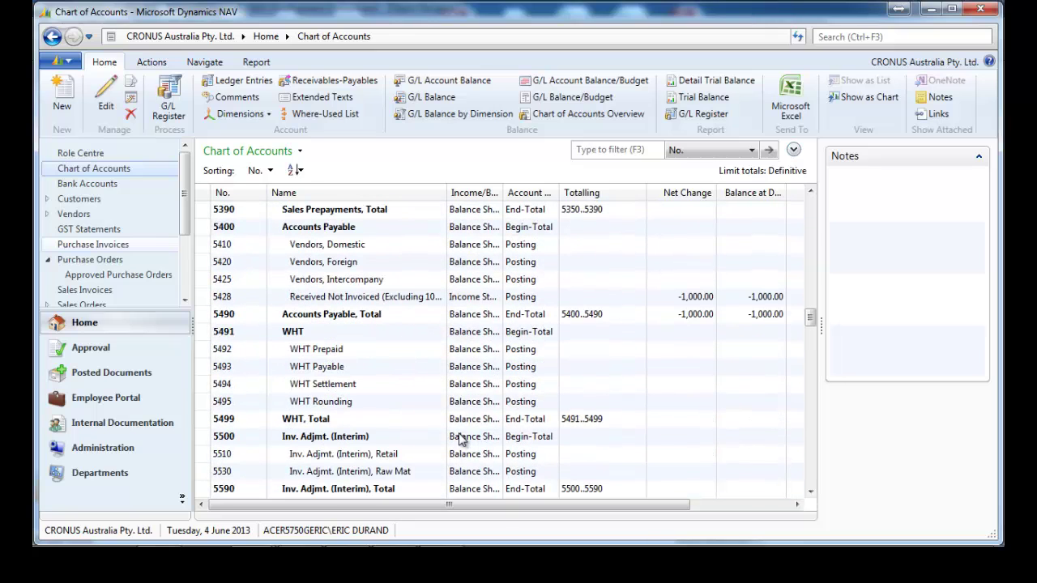
click(207, 299)
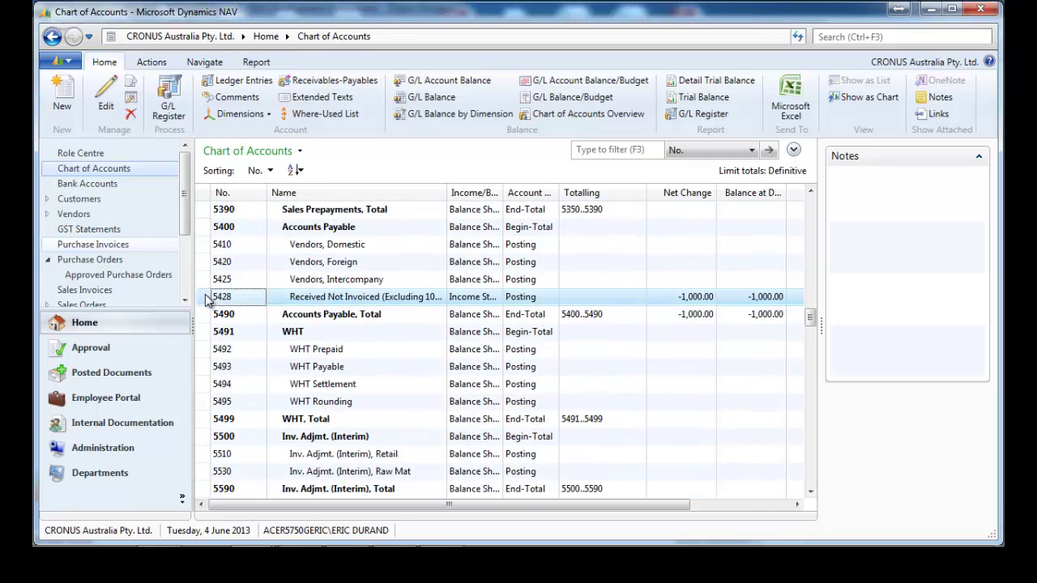
- Preview the Inventory Valuation report for 1/01/2013 to 31/12/2013 without expected cost, examine the bicycle's value, and close the preview
click(106, 263)
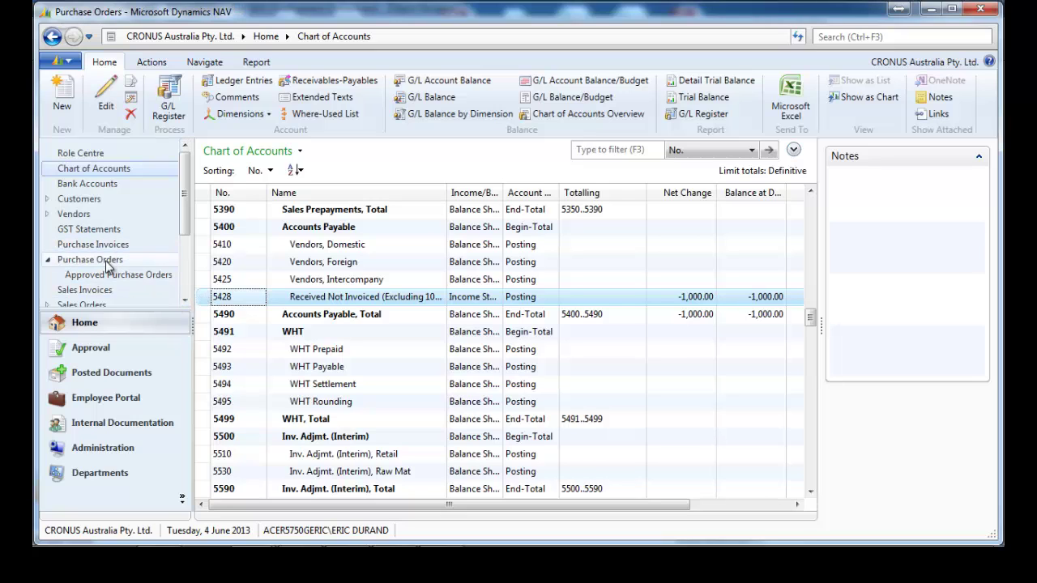
click(877, 39)
text(inven)
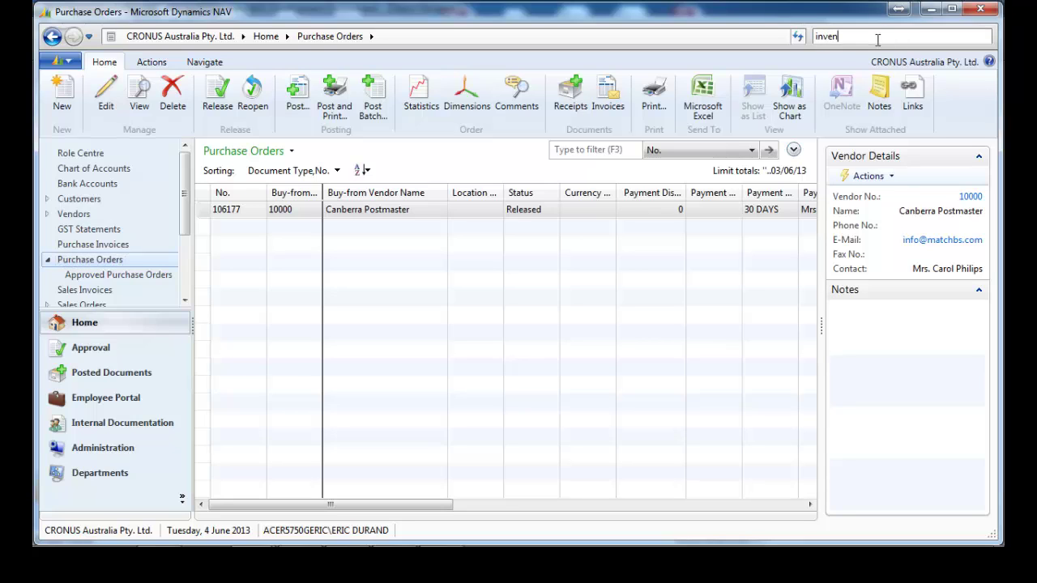
text(tory valuation)
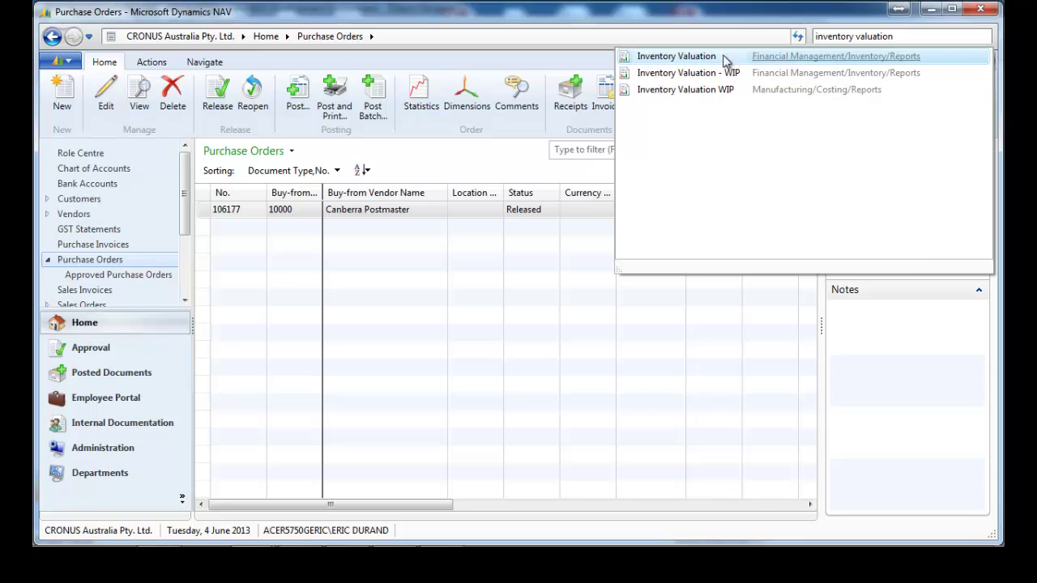
key(Return)
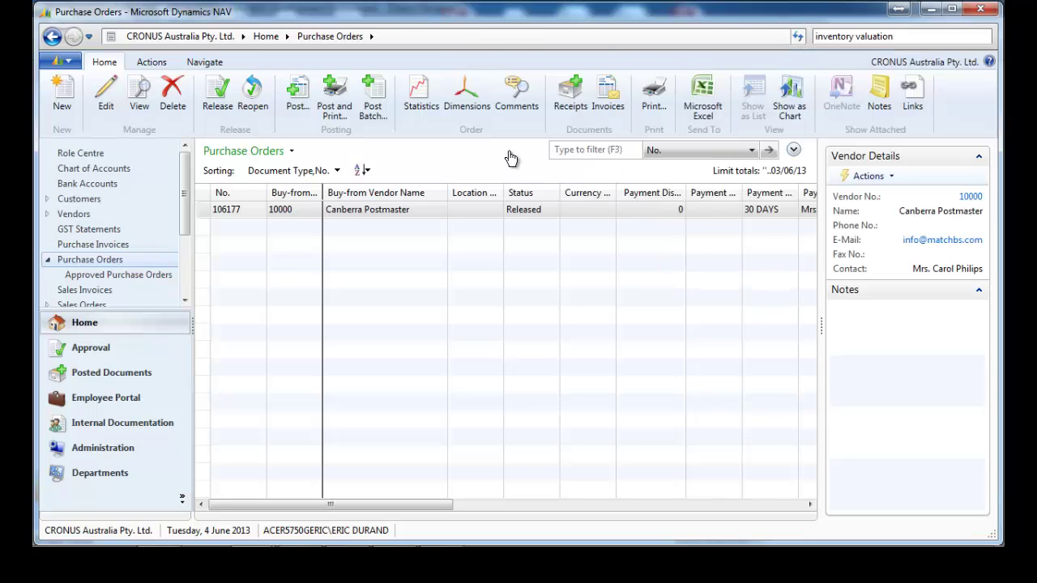
click(187, 216)
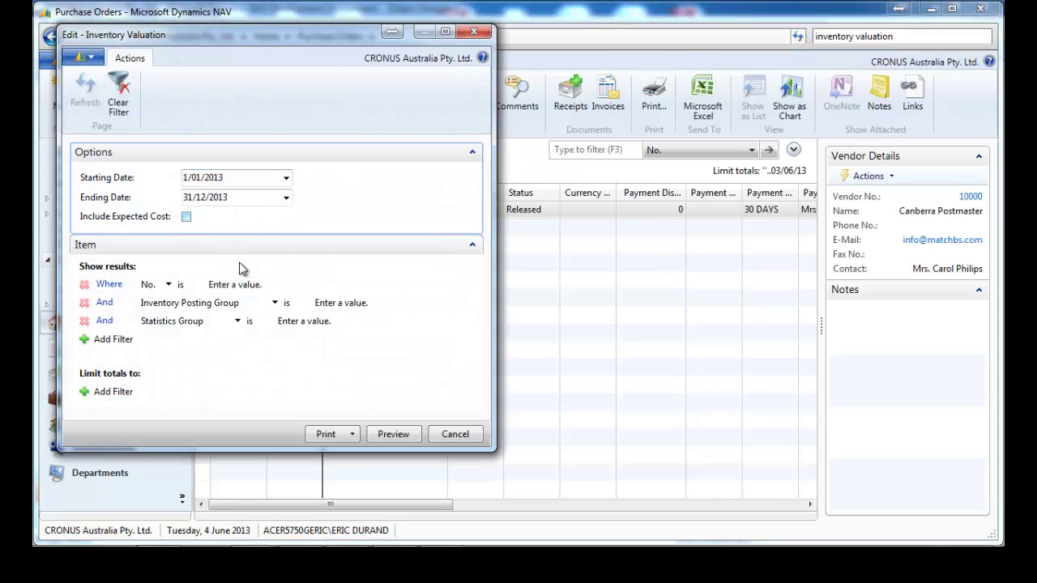
click(394, 434)
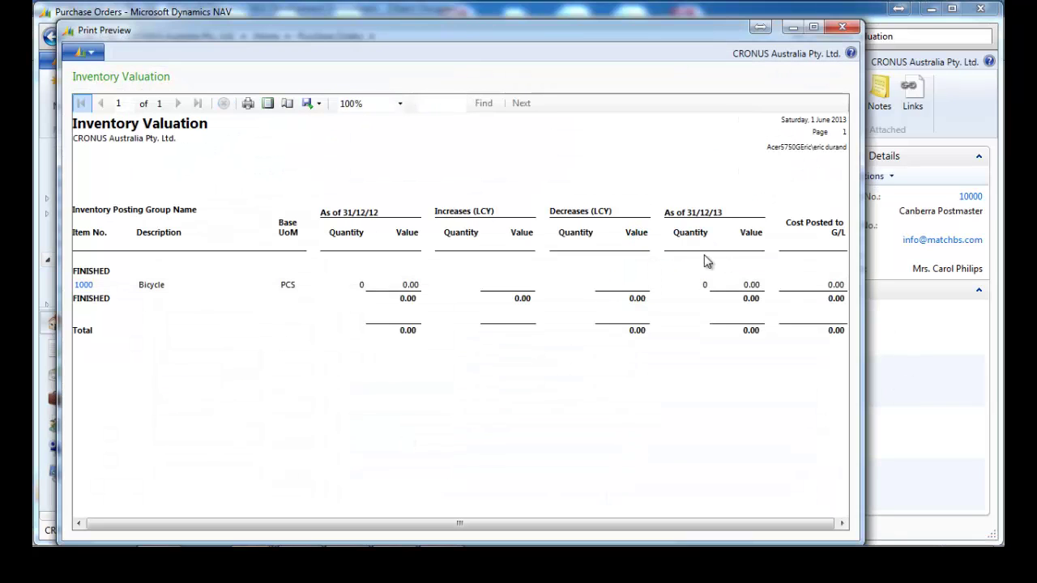
key(Escape)
- Preview the Inventory Valuation report again with expected cost included
key(BackSpace)
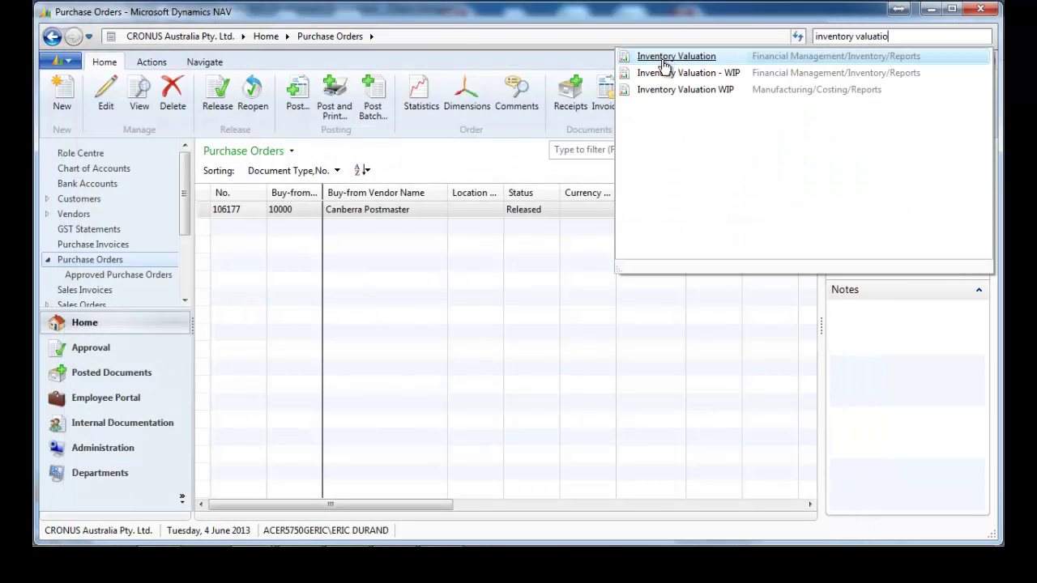
click(664, 65)
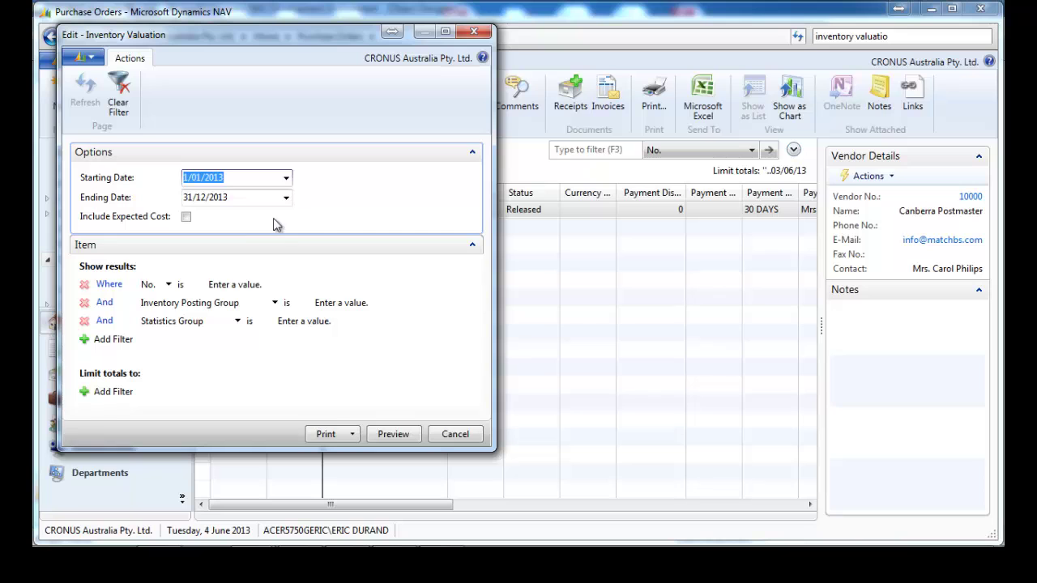
click(186, 216)
click(387, 433)
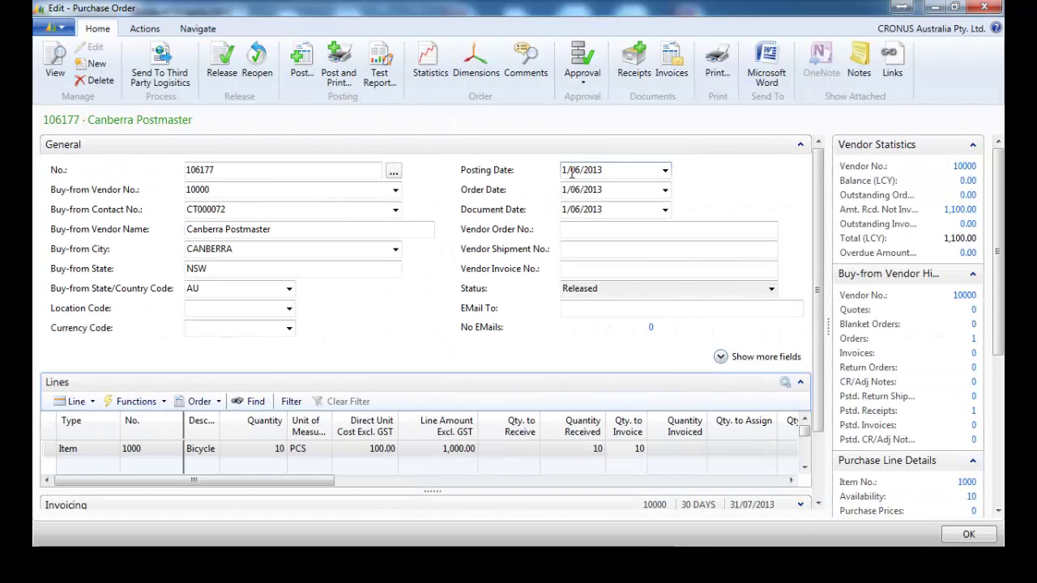
- Set the Canberra Postmaster purchase order's posting date to 2/06/2013 and the bicycle line's quantity to invoice to 7
click(572, 173)
text(020)
text(6)
key(Return)
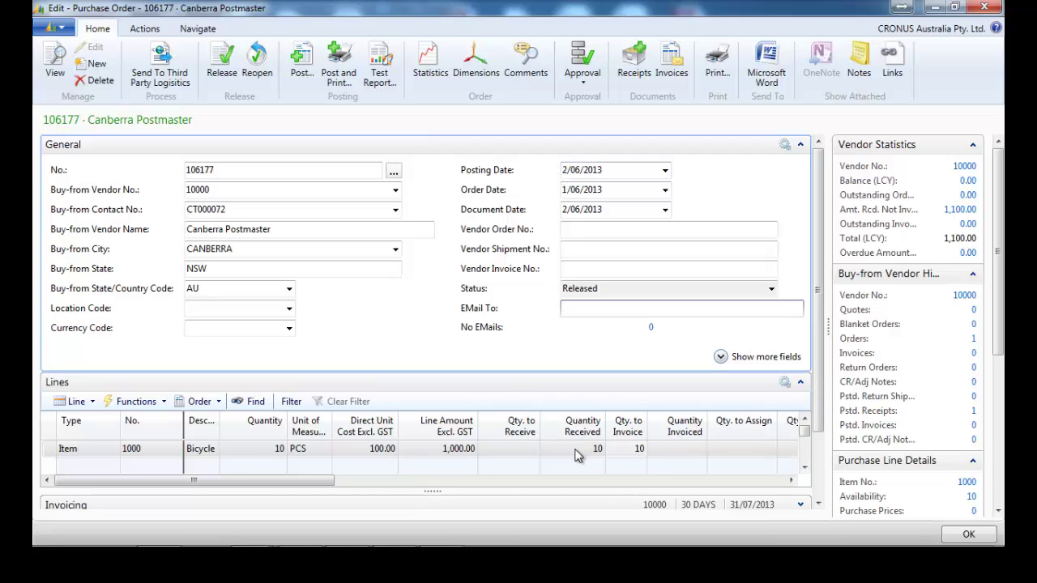
click(640, 449)
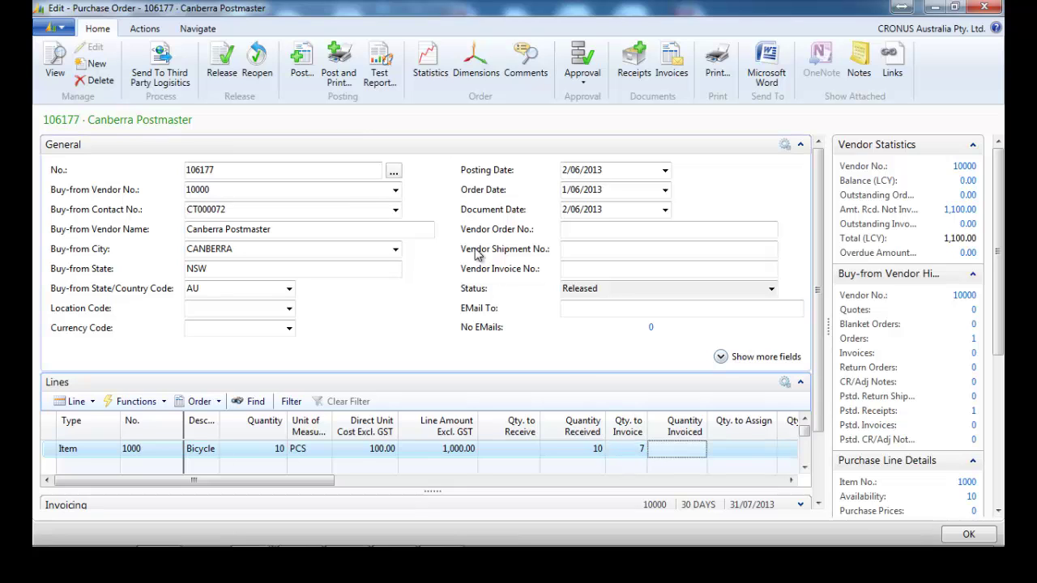
- Post only the invoice for the 7 bicycles on the purchase order, and close the order
click(302, 65)
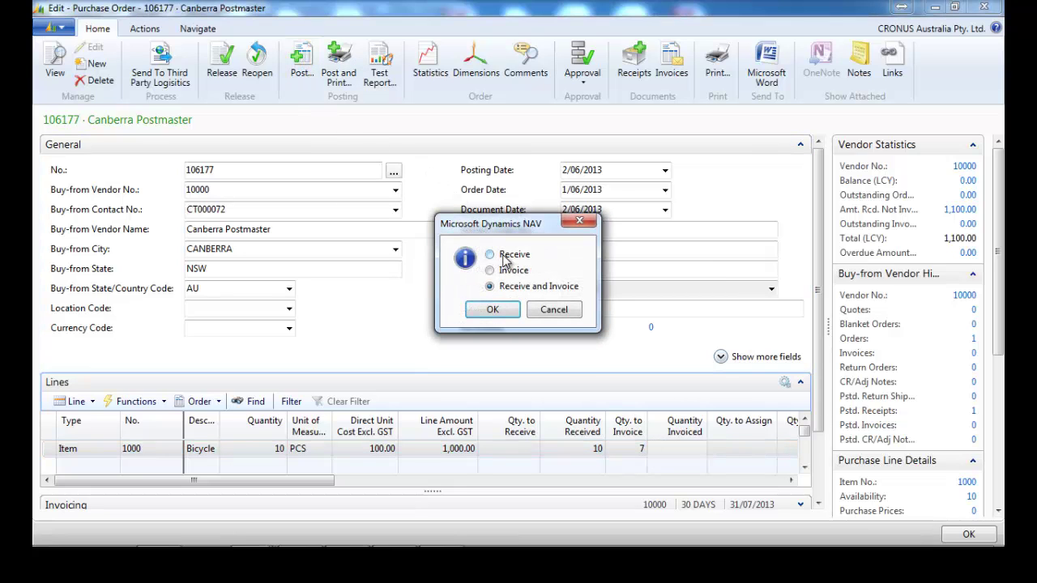
click(500, 270)
click(494, 310)
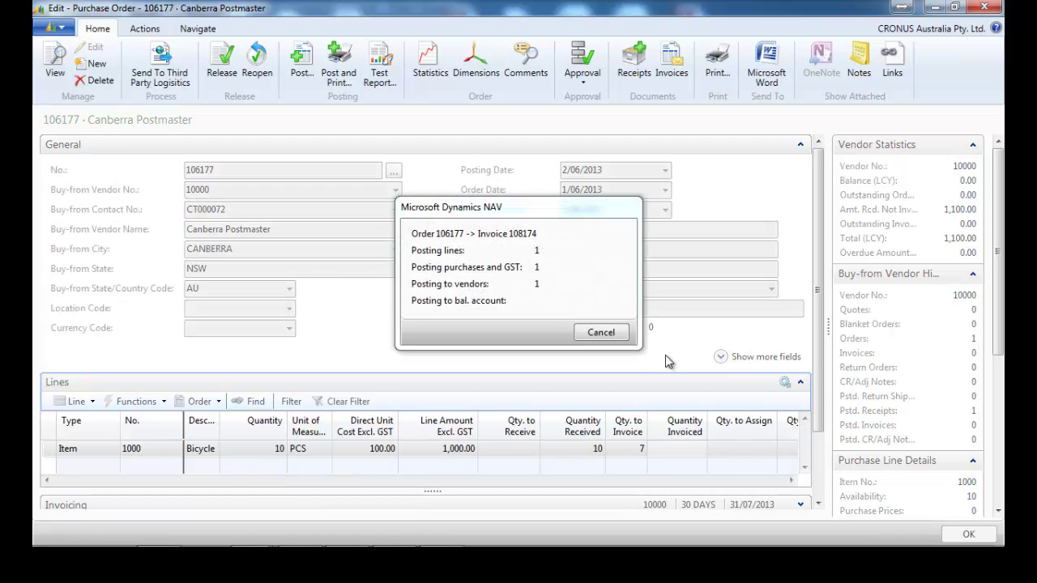
click(660, 452)
key(Escape)
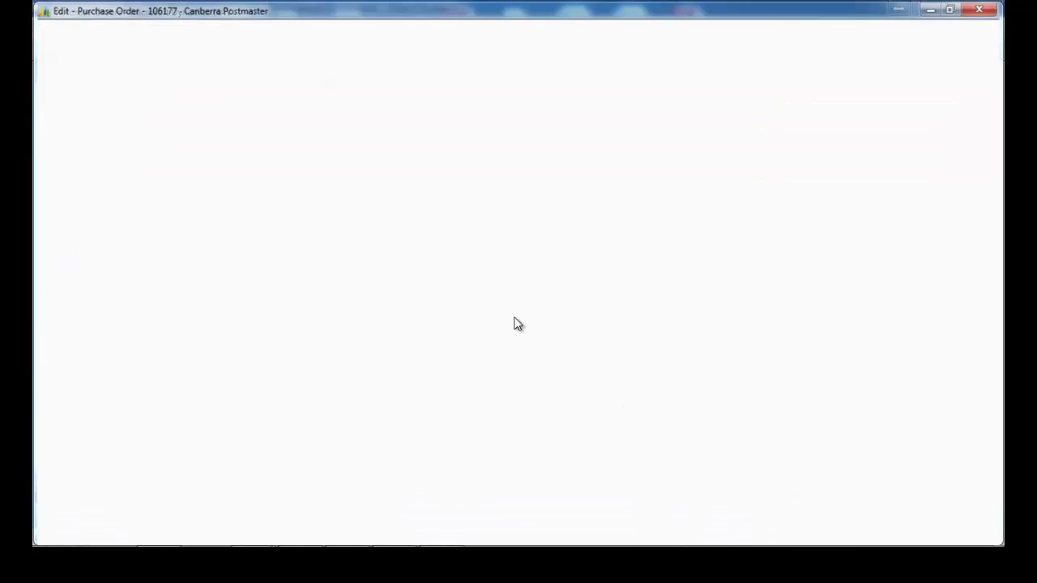
- Open the Chart of Accounts and examine the Accounts Payable balances and the finished goods and interim inventory balances
click(110, 170)
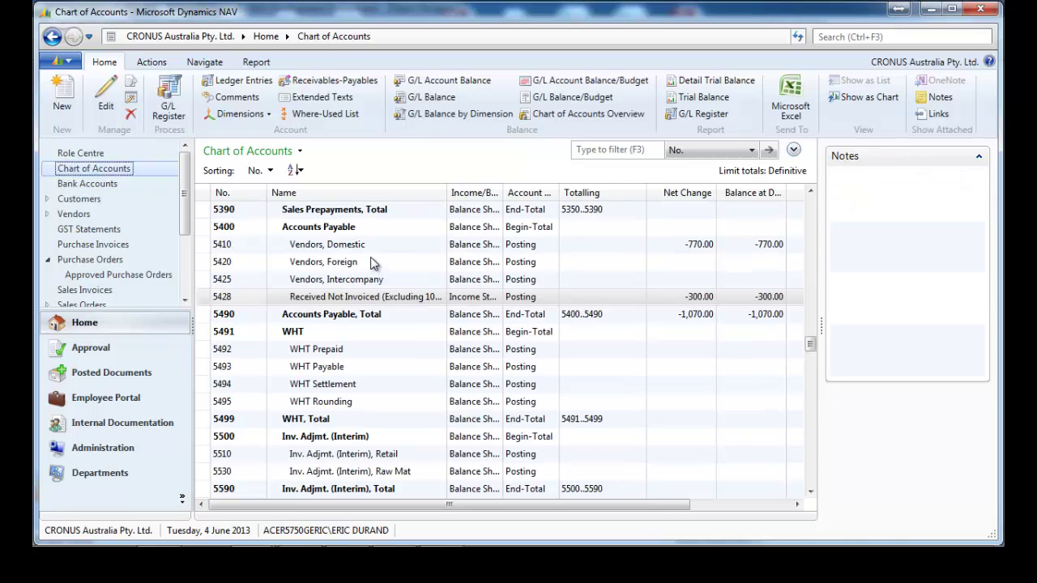
click(372, 260)
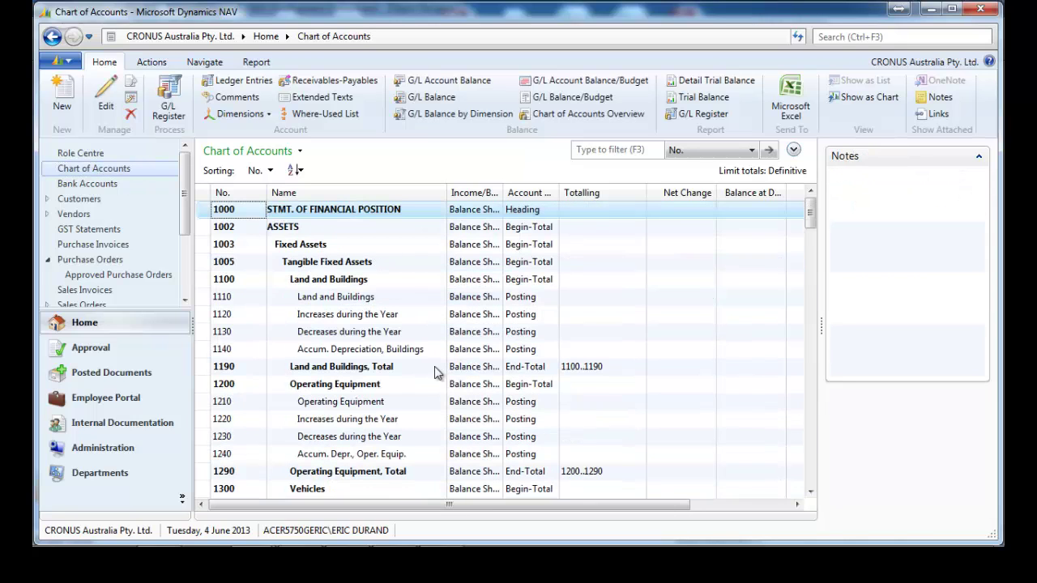
click(675, 388)
key(Page_Down)
key(Page_Down)
key(Page_Down)
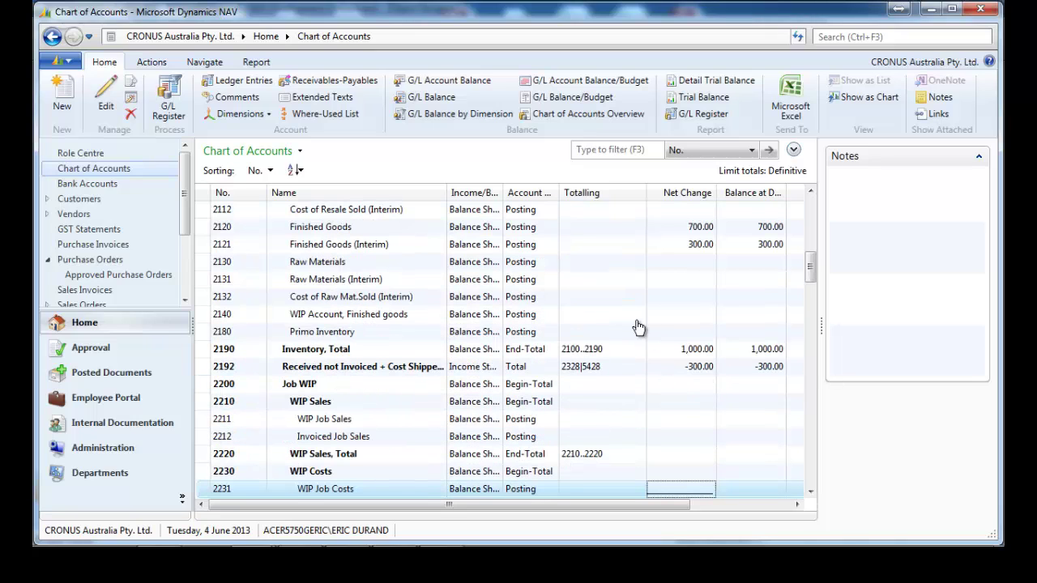
- Narrow the Totalling and Name columns in the Chart of Accounts, and select account 2121, Finished Goods (Interim)
drag(642, 193, 617, 192)
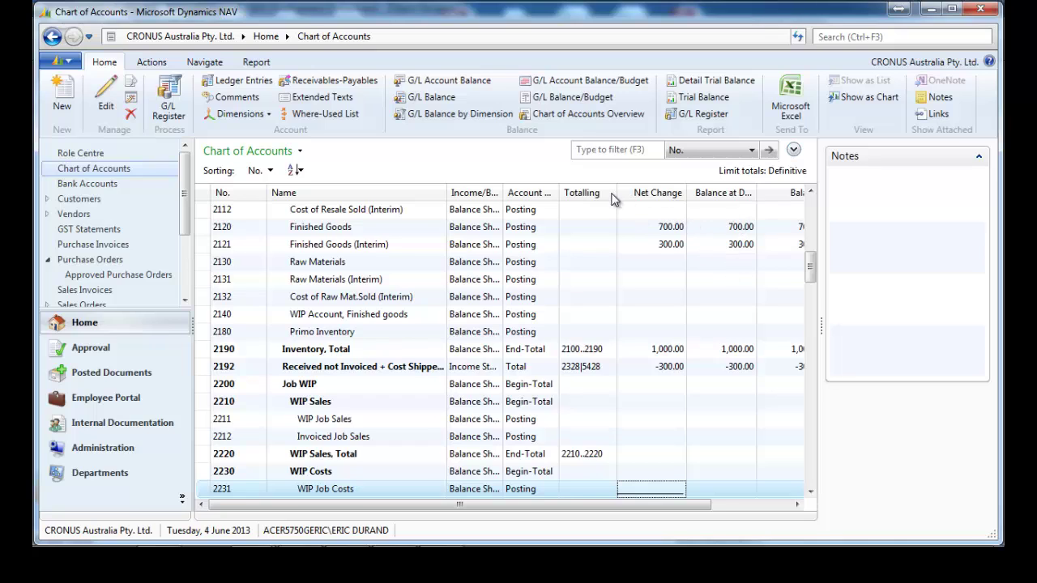
drag(446, 193, 420, 227)
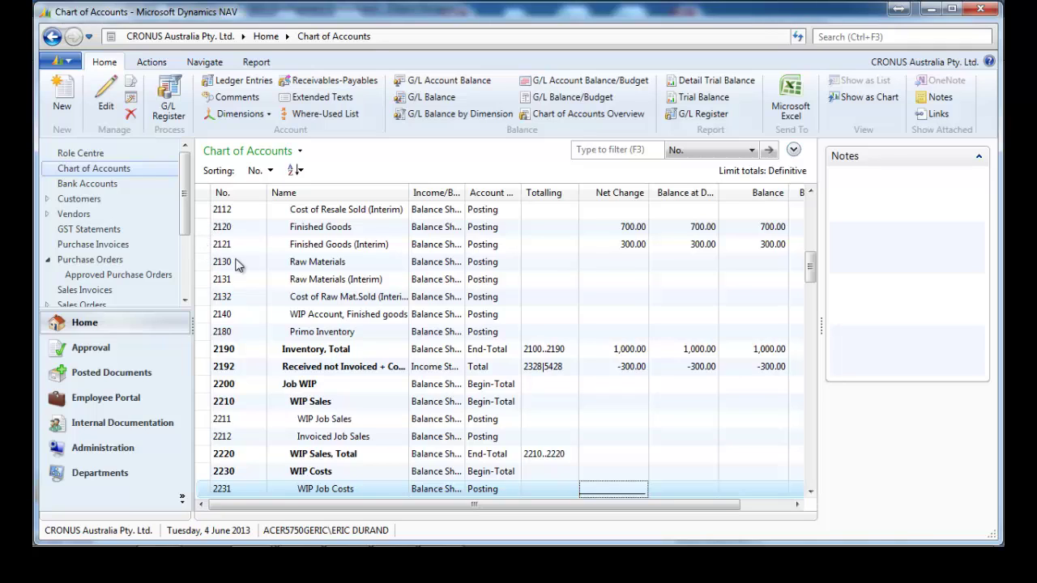
click(204, 250)
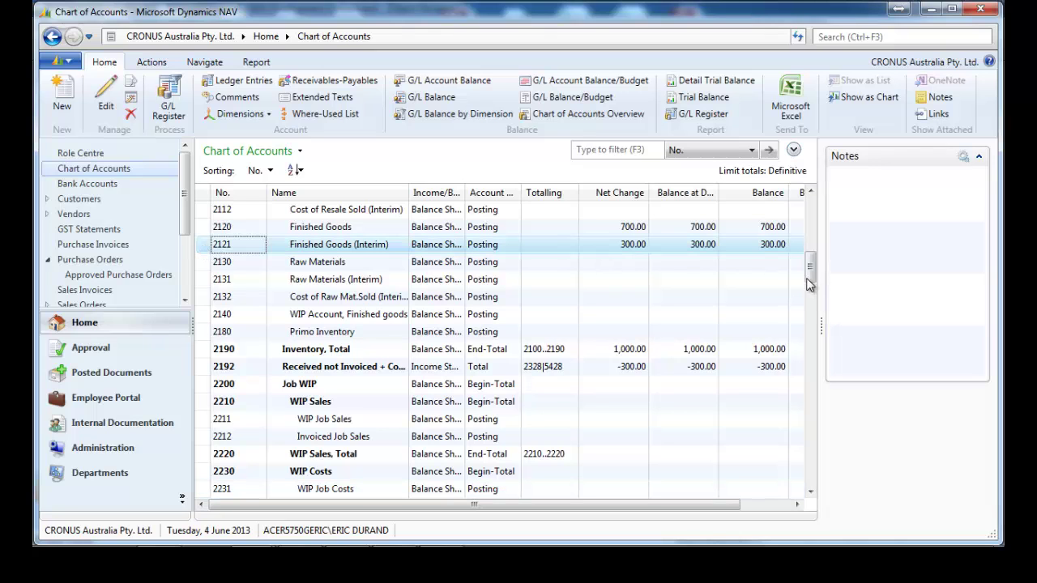
- Select account 5428, Received Not Invoiced, widen the Name column to read it, and examine the Input Tax Cr. 10 balance
drag(810, 273, 812, 315)
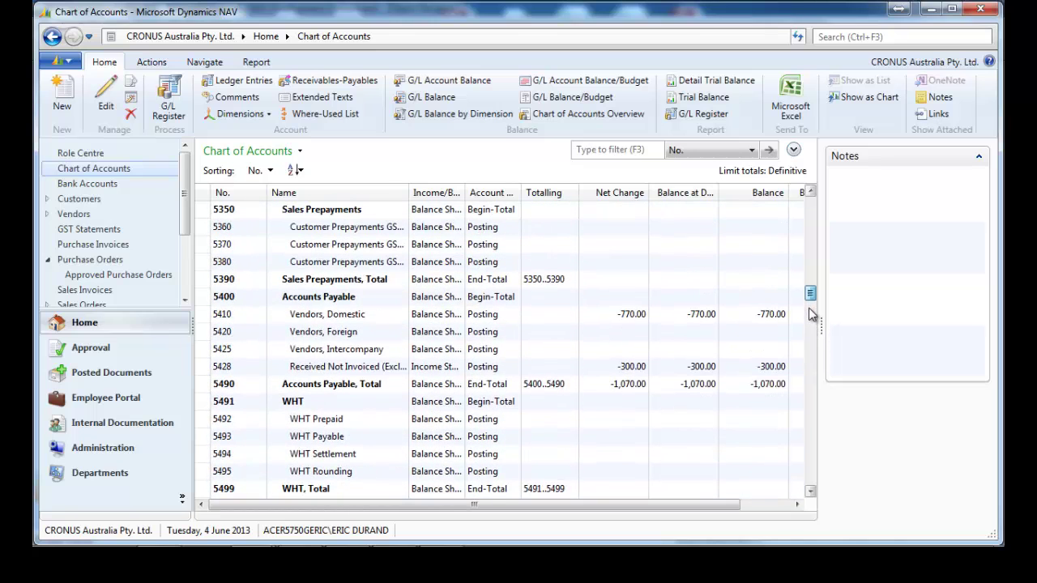
click(202, 369)
drag(411, 196, 436, 194)
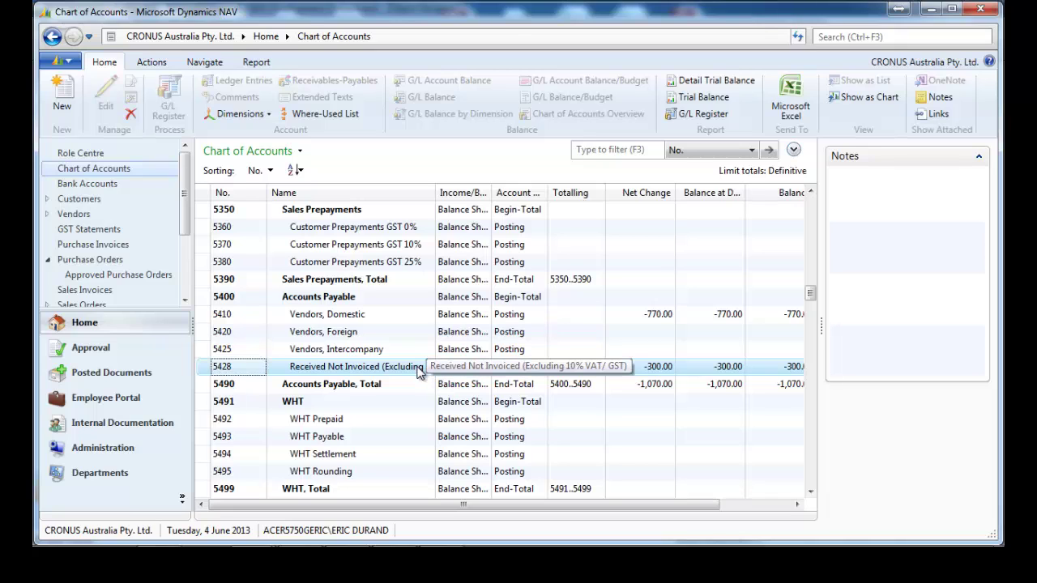
drag(556, 505, 593, 503)
drag(809, 494, 809, 494)
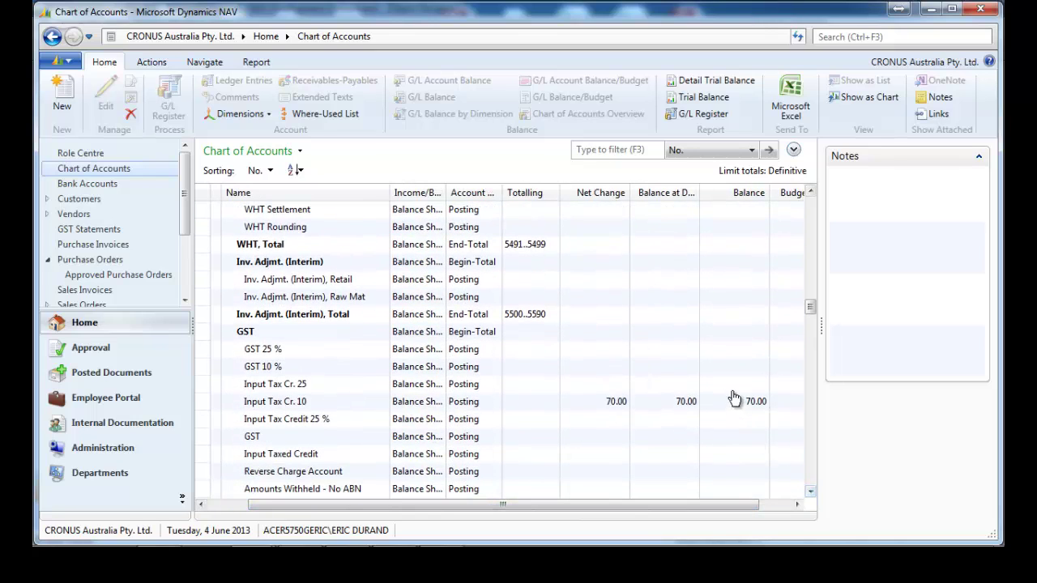
- Preview the Inventory Valuation report without expected cost to examine the invoiced bicycle stock, and close the preview
click(839, 36)
text(inventory valu)
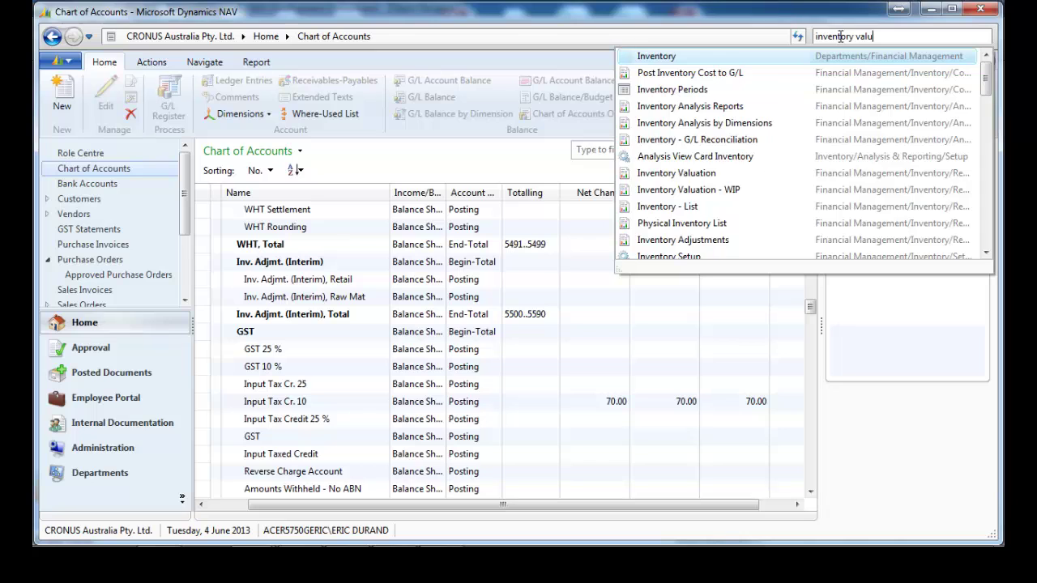
click(694, 58)
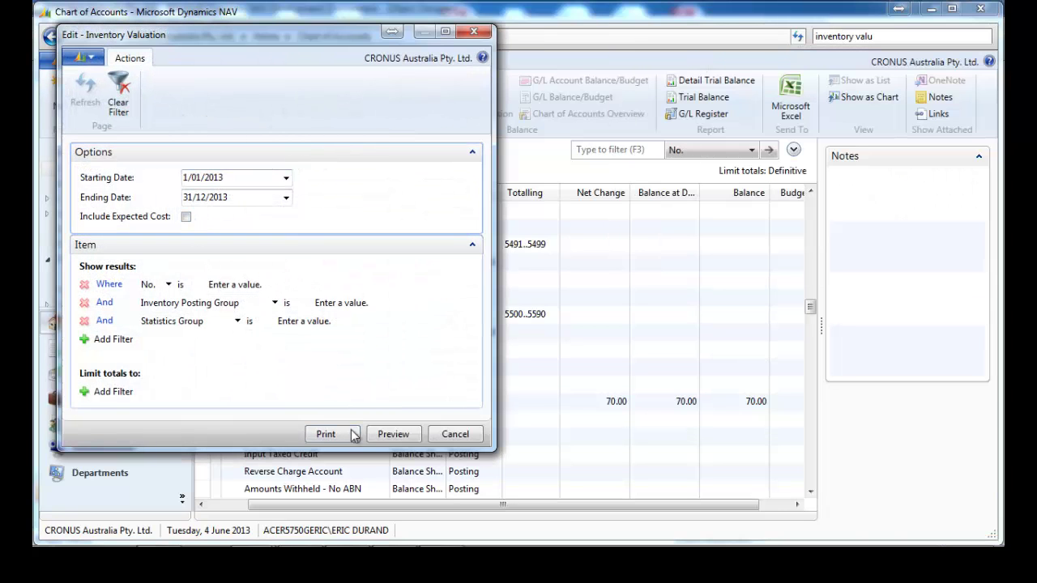
click(393, 434)
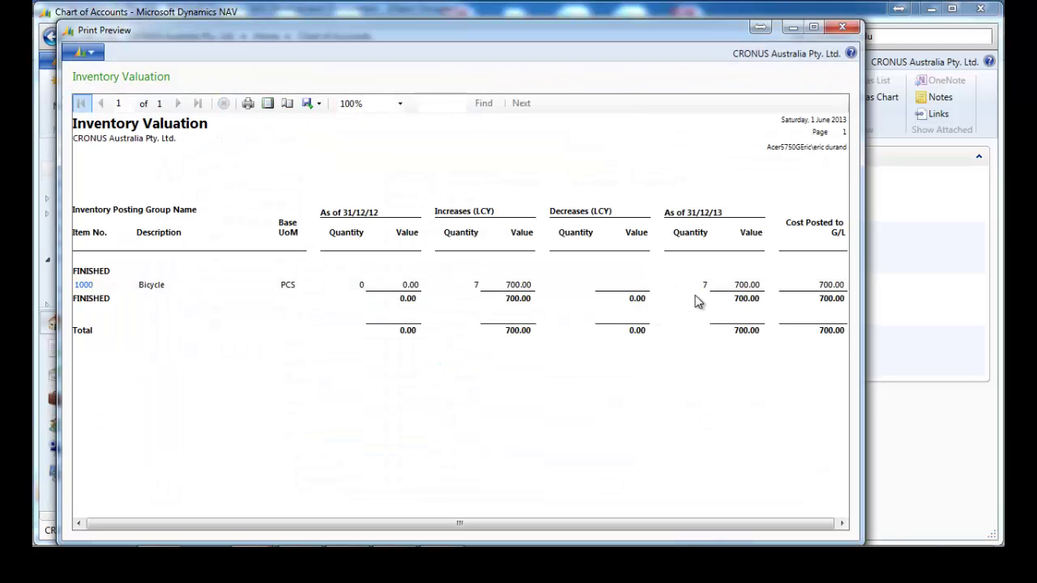
key(Escape)
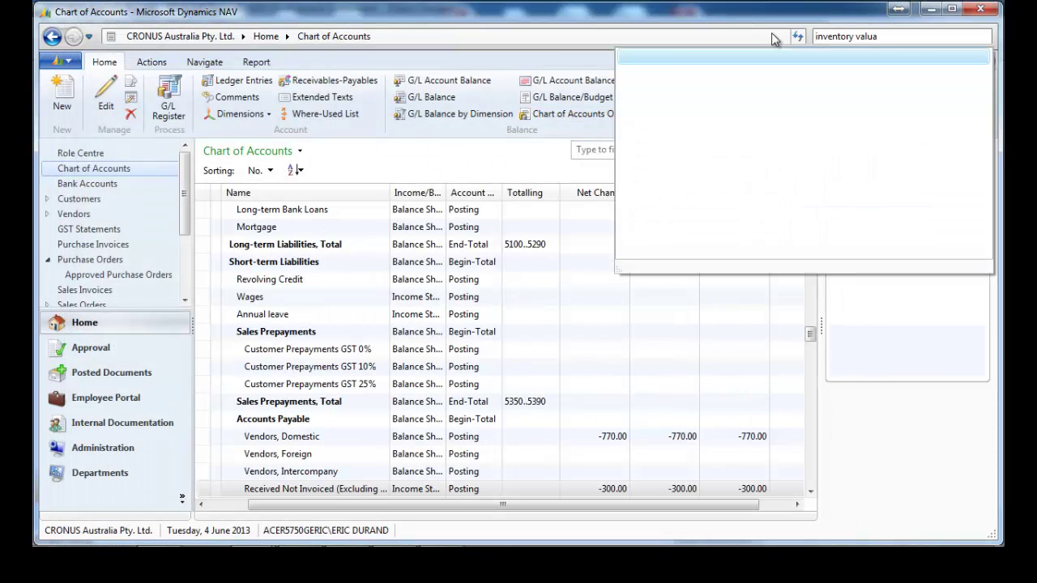
- Rerun the Inventory Valuation preview with expected cost included to examine the stock after the partial invoice
click(721, 58)
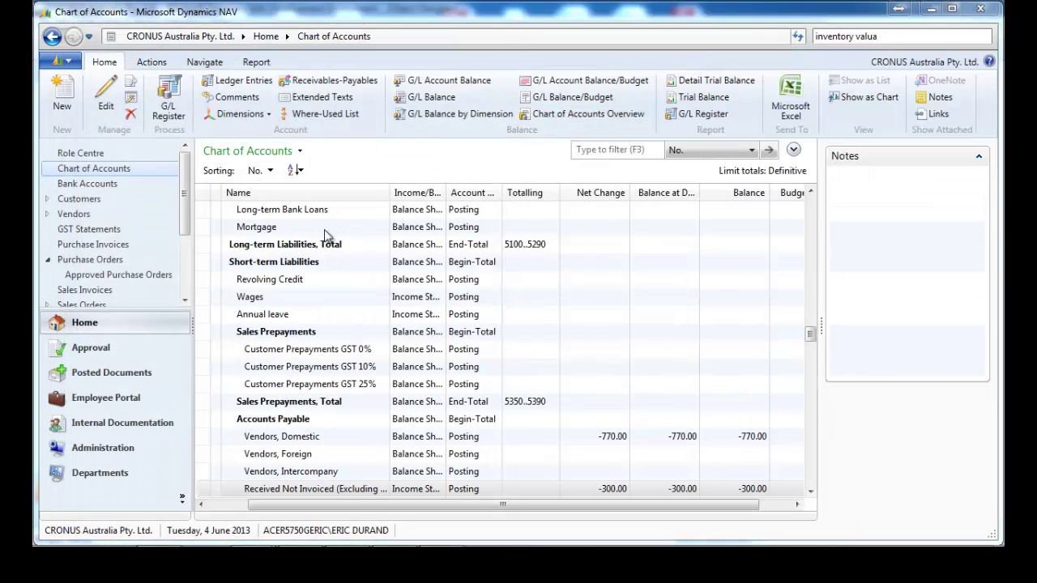
click(186, 216)
click(393, 434)
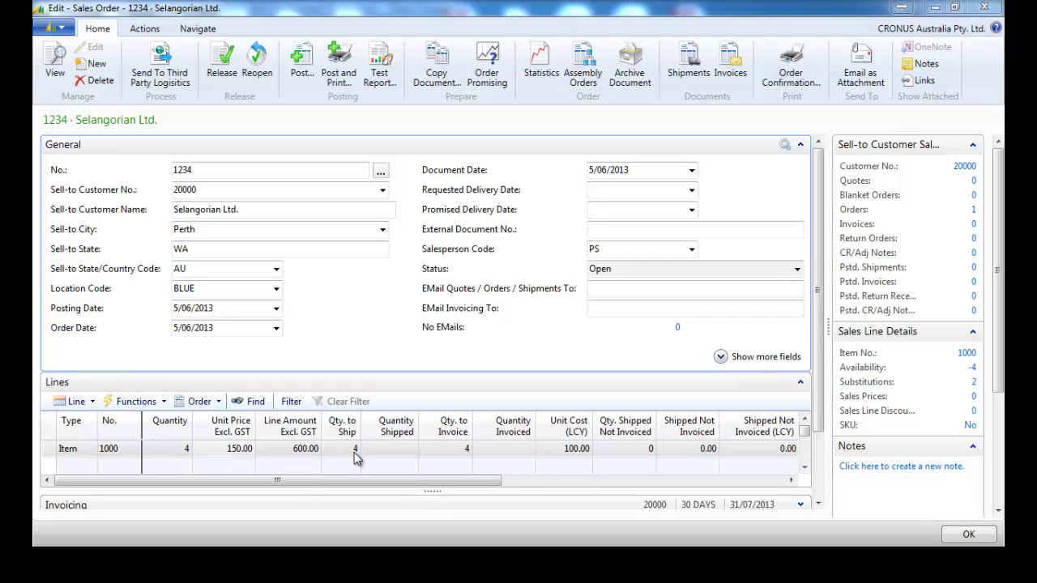
- Post only the shipment of the 4 units of item 1000 on the Selangorian Ltd. sales order, and close the order
click(303, 65)
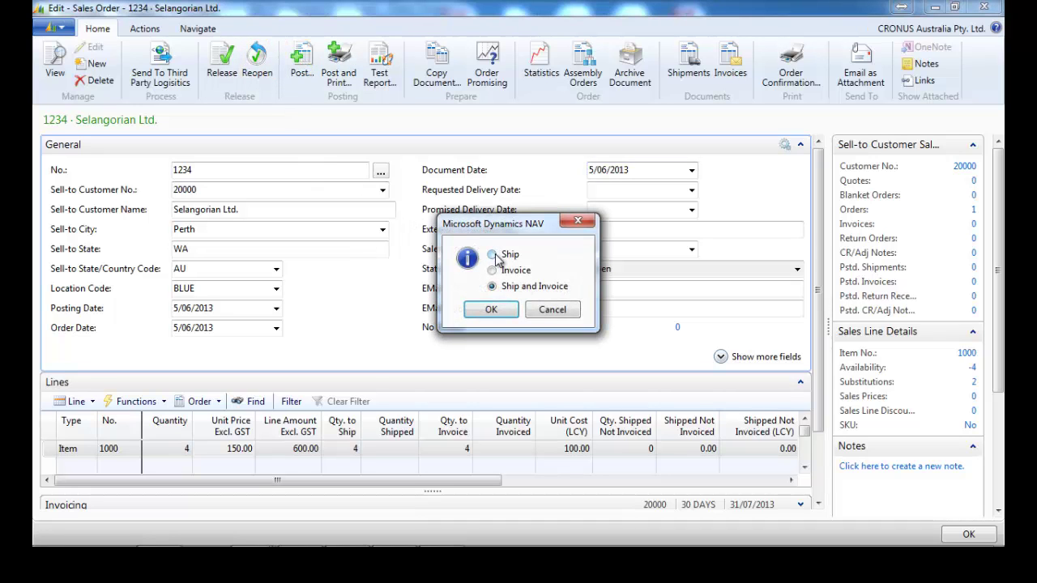
click(490, 311)
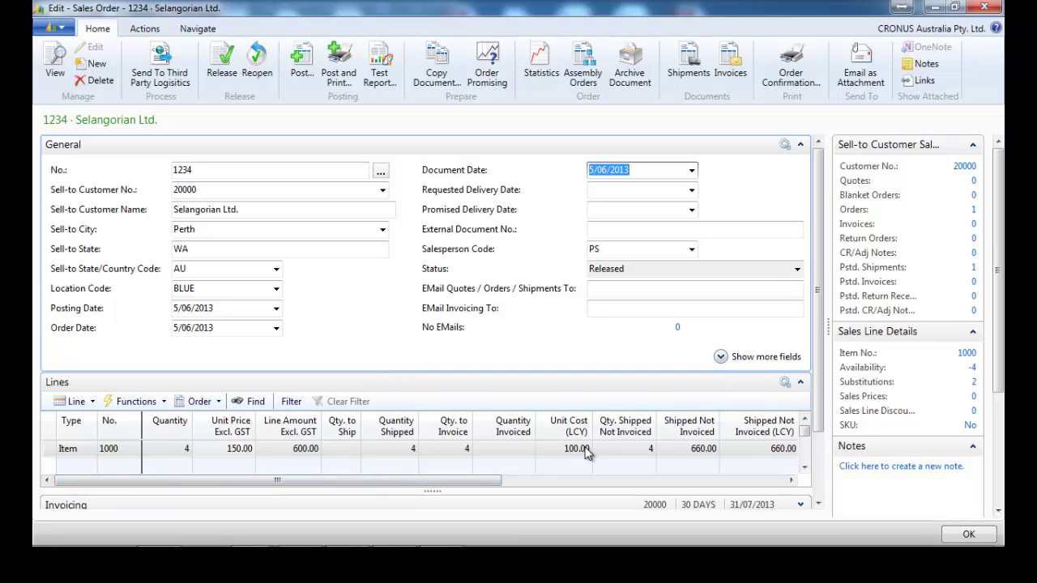
key(Escape)
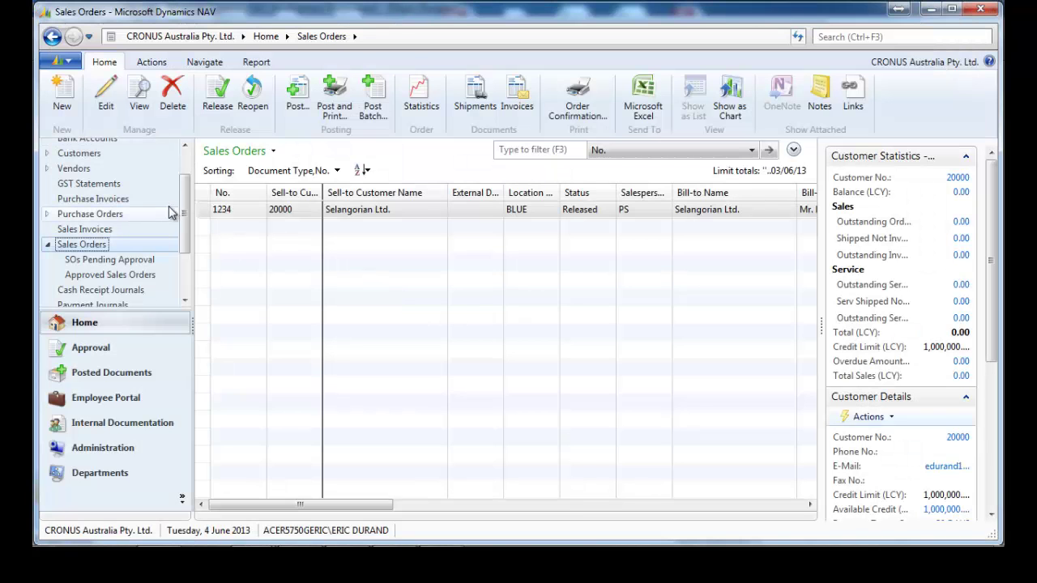
- Open the Chart of Accounts and examine the balances of account 2190, Inventory Total, and account 2121, Finished Goods (Interim)
scroll(186, 203, up, 1)
click(113, 170)
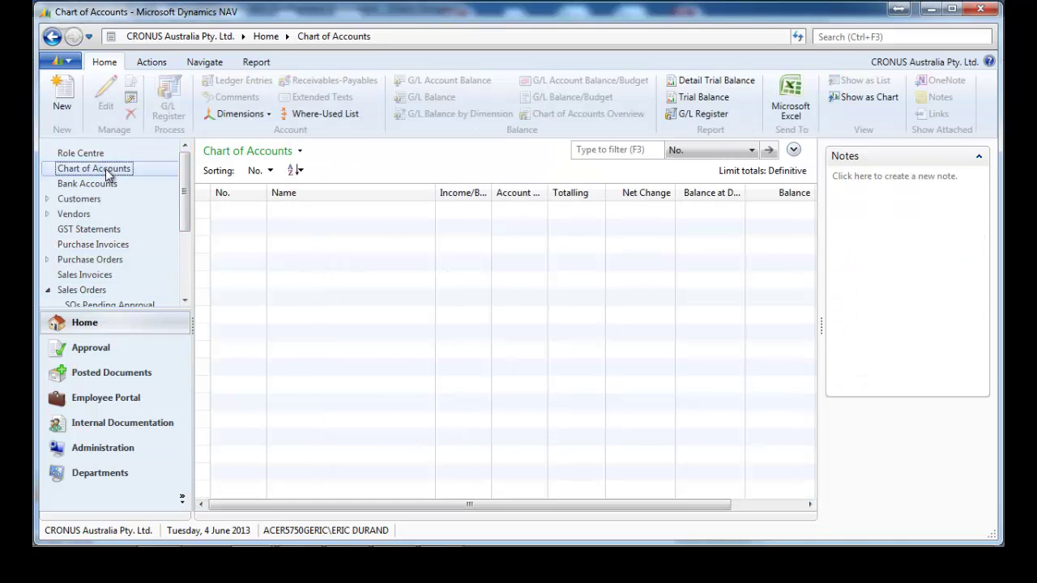
click(339, 225)
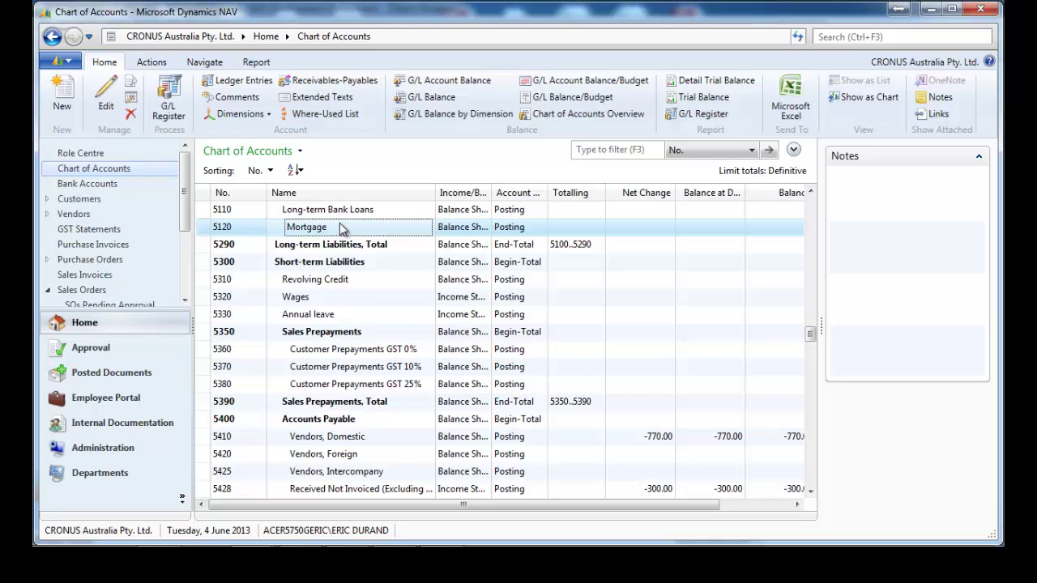
key(ctrl+Home)
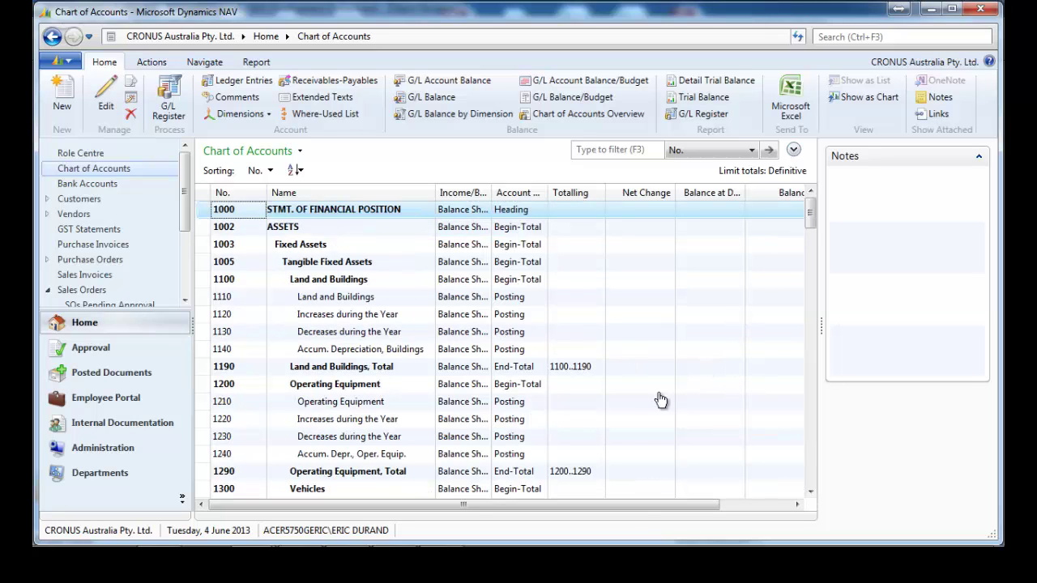
click(589, 439)
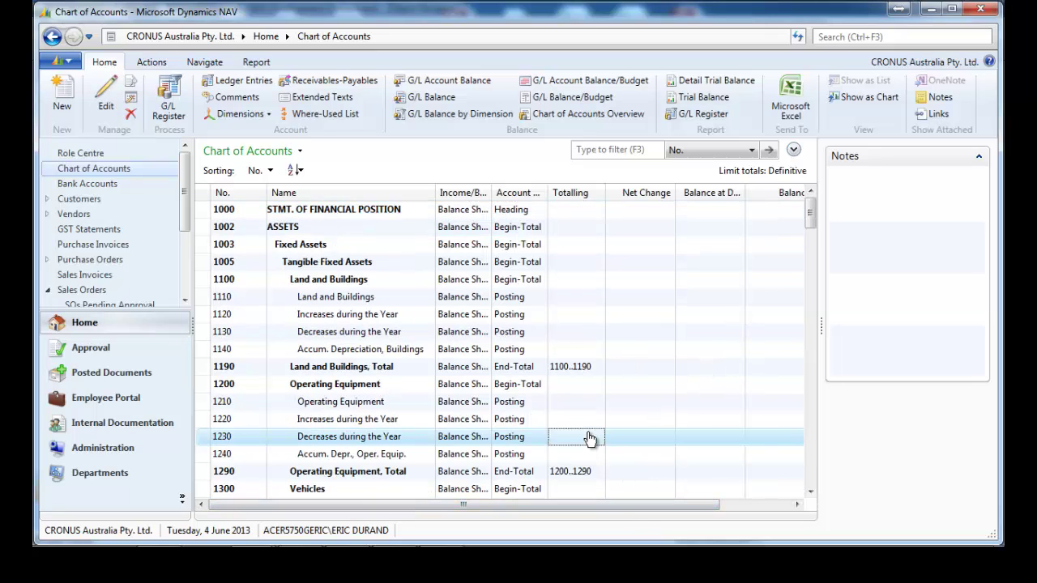
key(Page_Down)
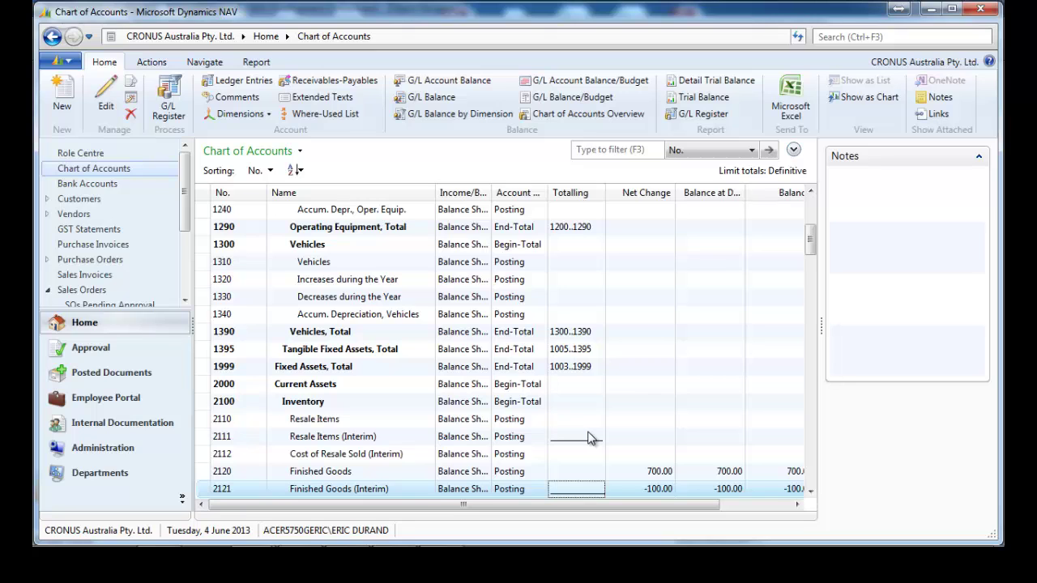
key(Down)
key(Down)
key(Down)
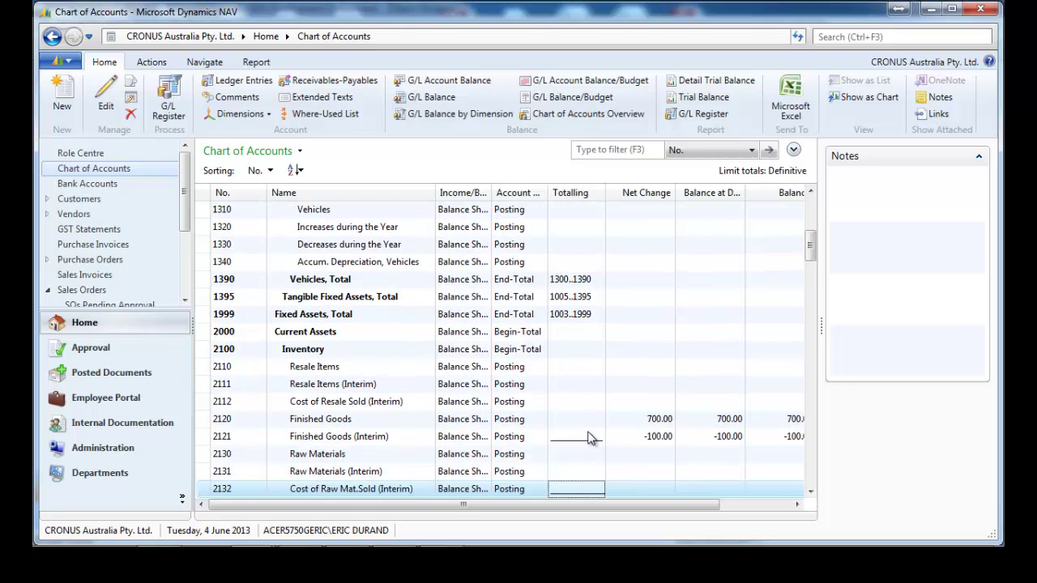
key(Down)
key(Down)
key(Down)
key(Down)
key(Down)
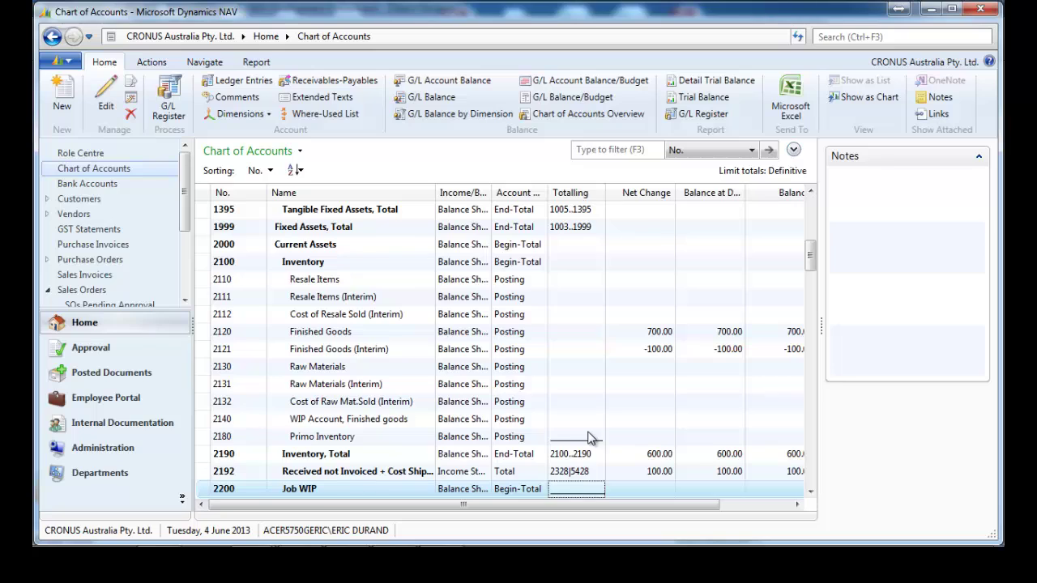
click(206, 456)
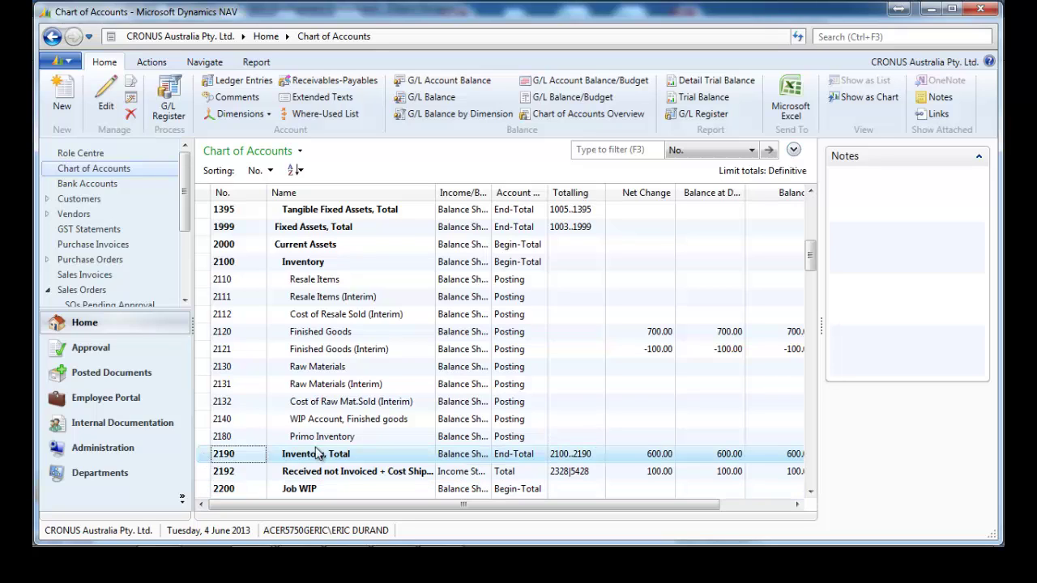
click(208, 351)
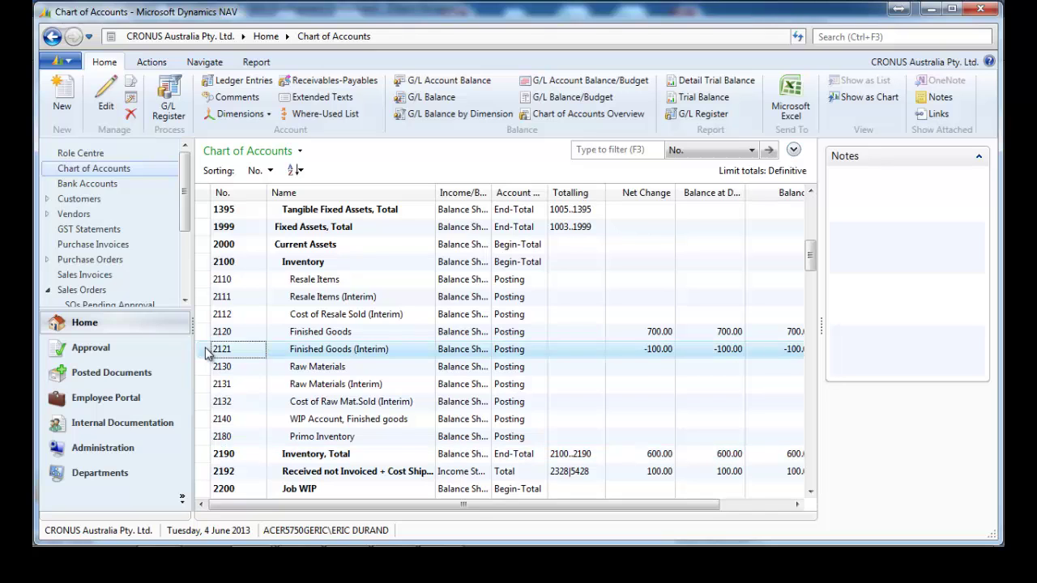
- Select account 2328, Shipped Not Invoiced Cost, and account 5428, Received Not Invoiced, to examine their balances after the shipment
scroll(571, 476, down, 6)
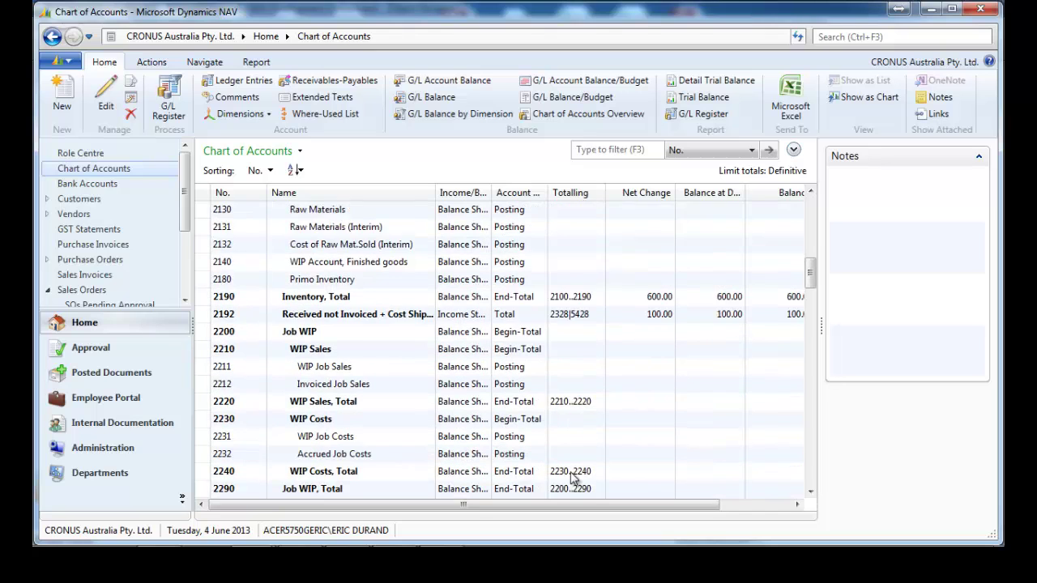
scroll(571, 479, down, 1)
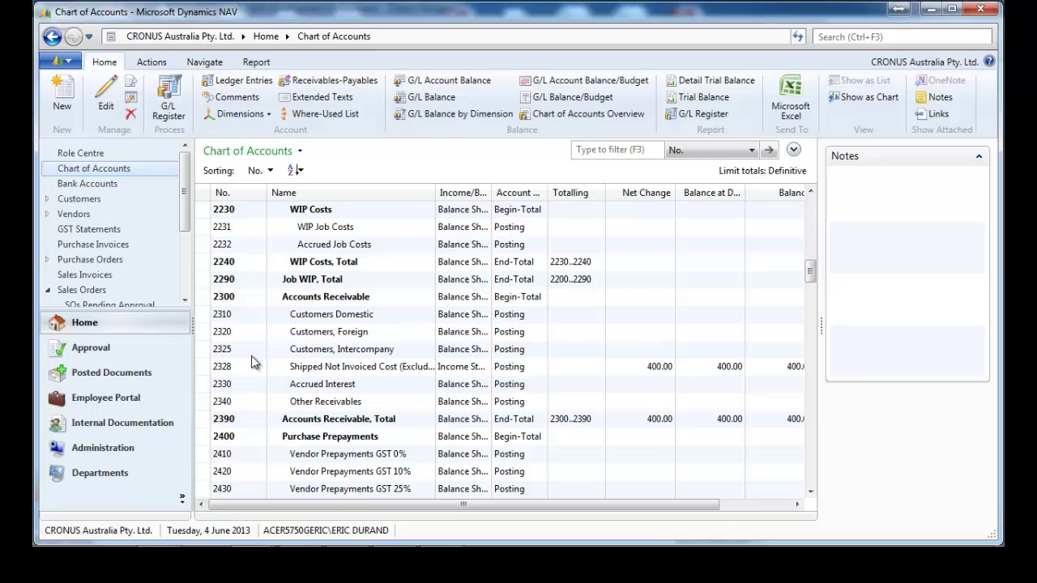
click(208, 369)
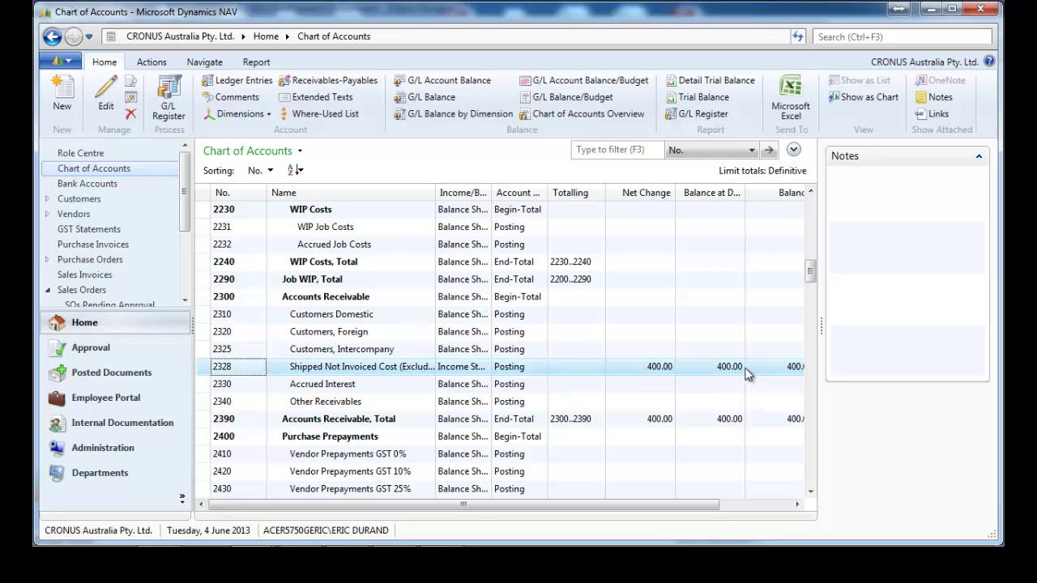
drag(810, 494, 810, 495)
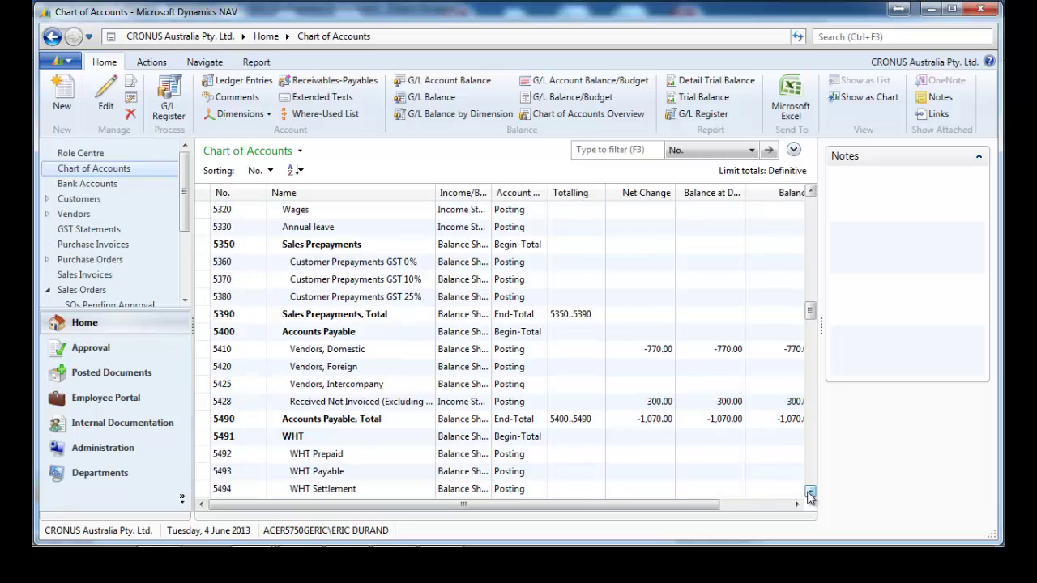
click(209, 403)
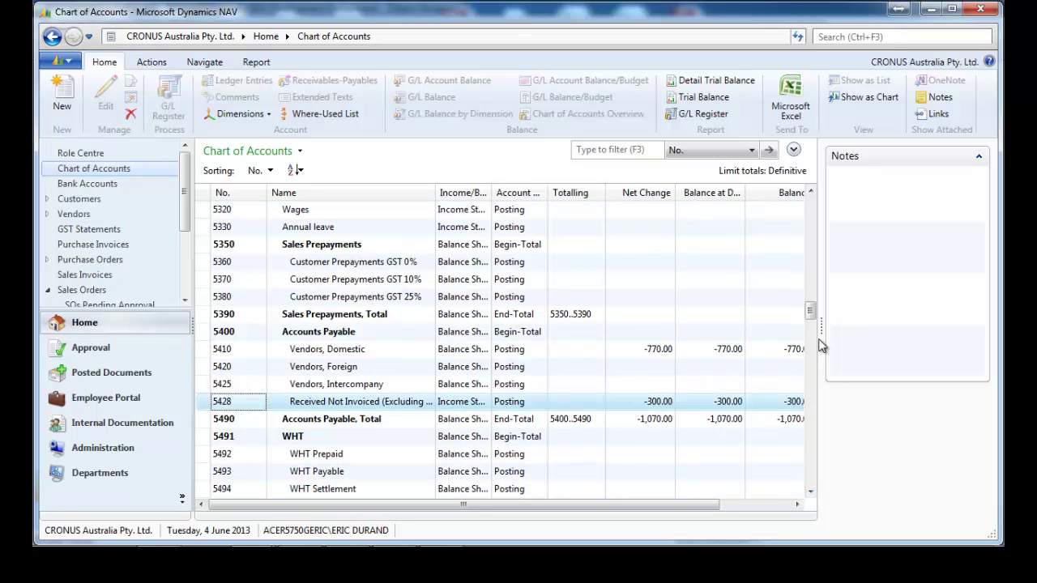
- Return to total account 2192 below Inventory Total and widen the Name column to read its full name
drag(810, 309, 812, 238)
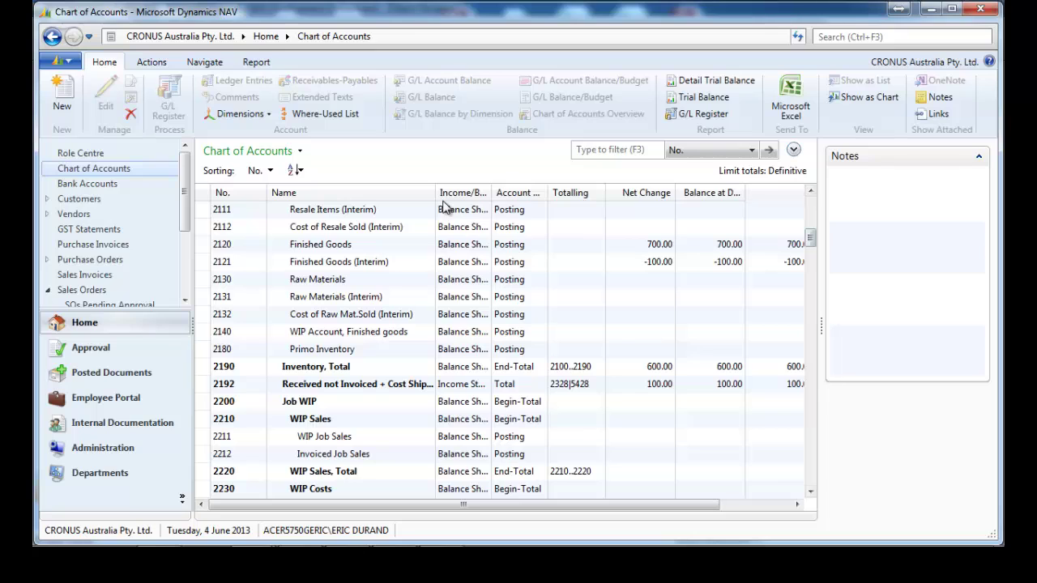
drag(439, 198, 491, 199)
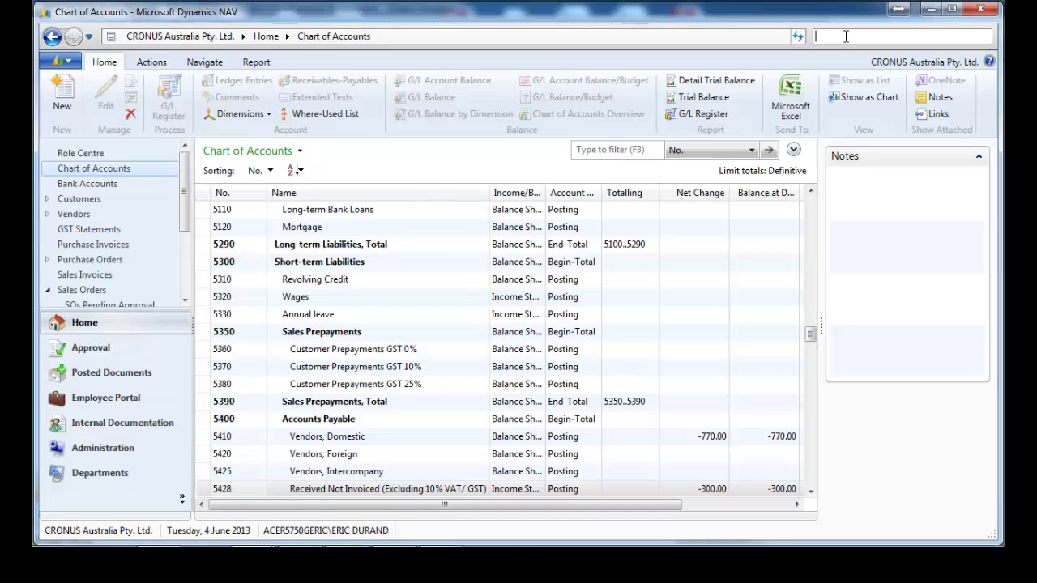
- Find the Inventory Valuation report and preview it with expected cost included to examine the bicycle stock after the shipment
text(in)
key(BackSpace)
key(BackSpace)
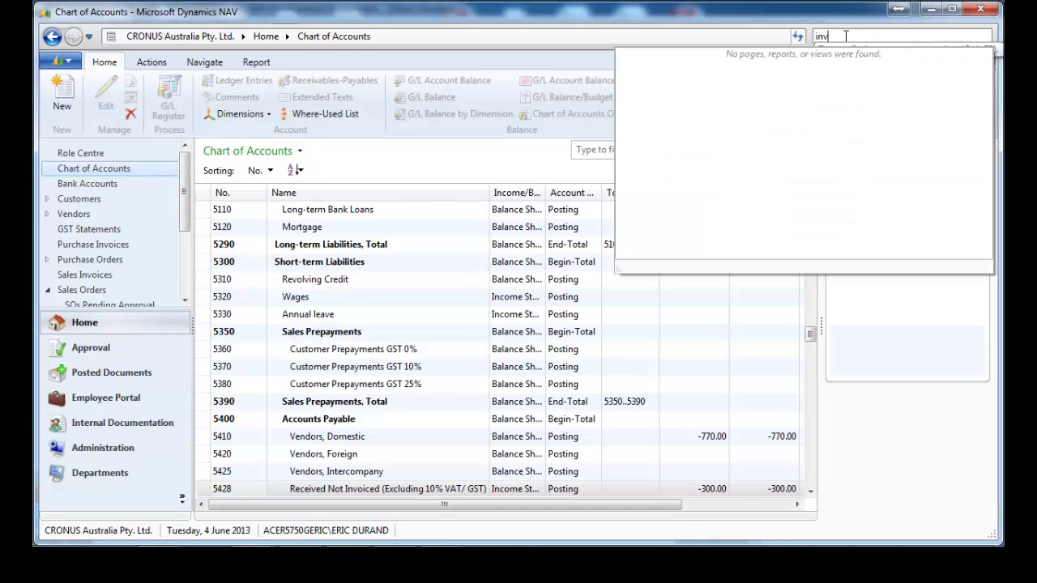
text(entory va)
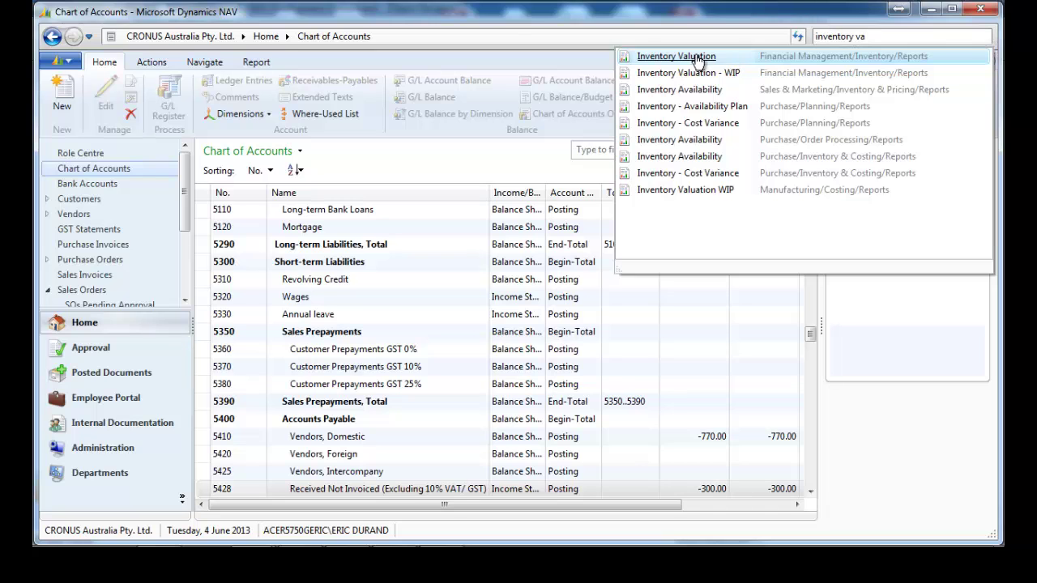
click(695, 58)
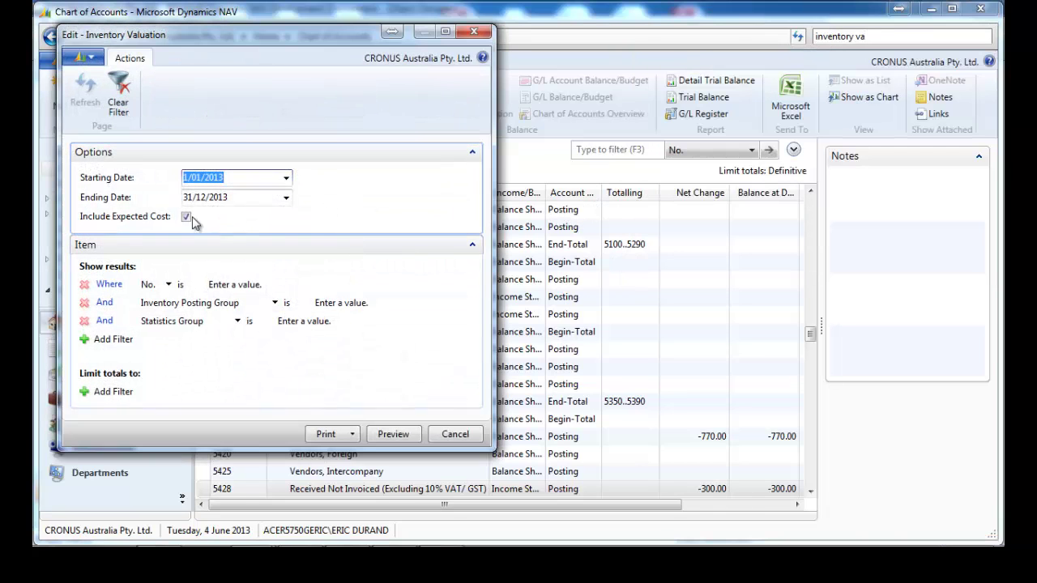
click(395, 435)
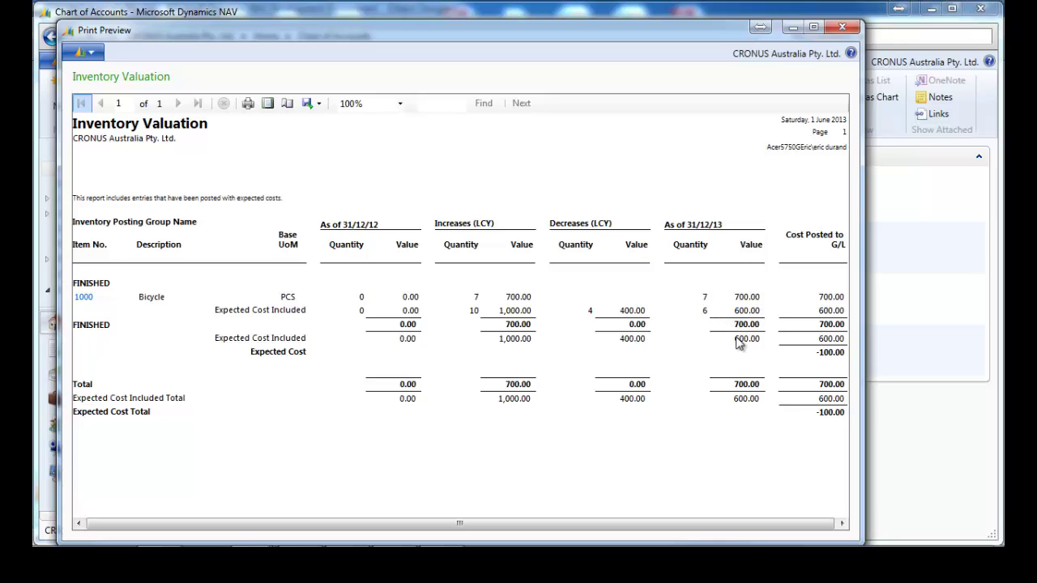
drag(760, 522, 762, 522)
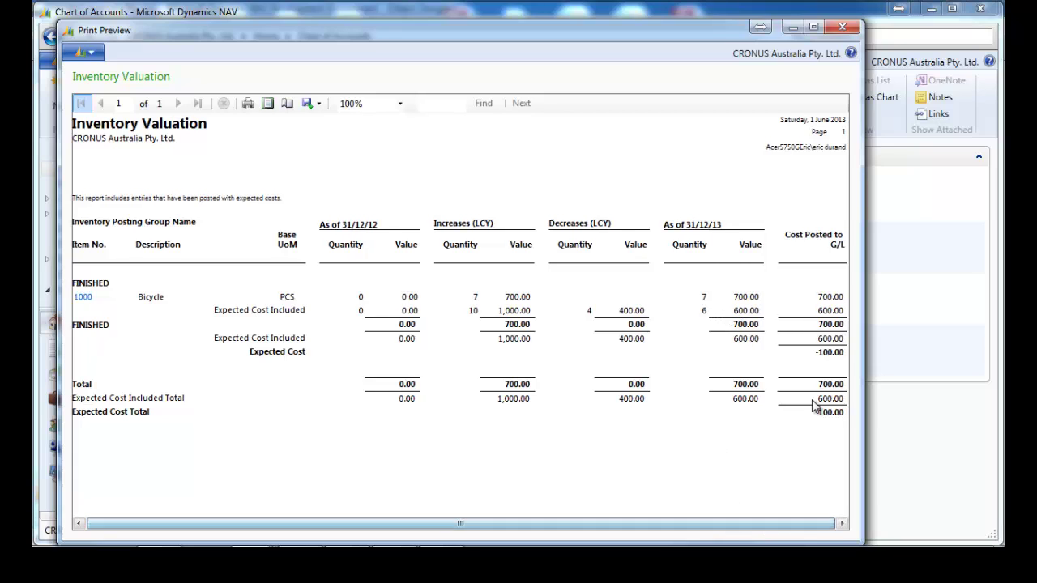
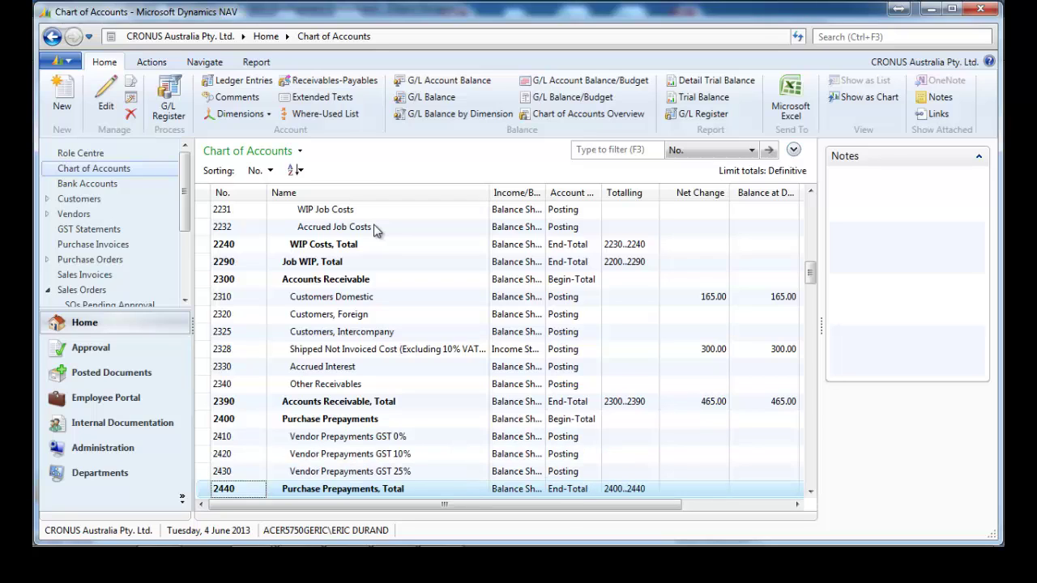
- Select account 2328, Shipped Not Invoiced Cost, and examine it with Finished Goods and the inventory totals after the partial sales invoice
click(203, 353)
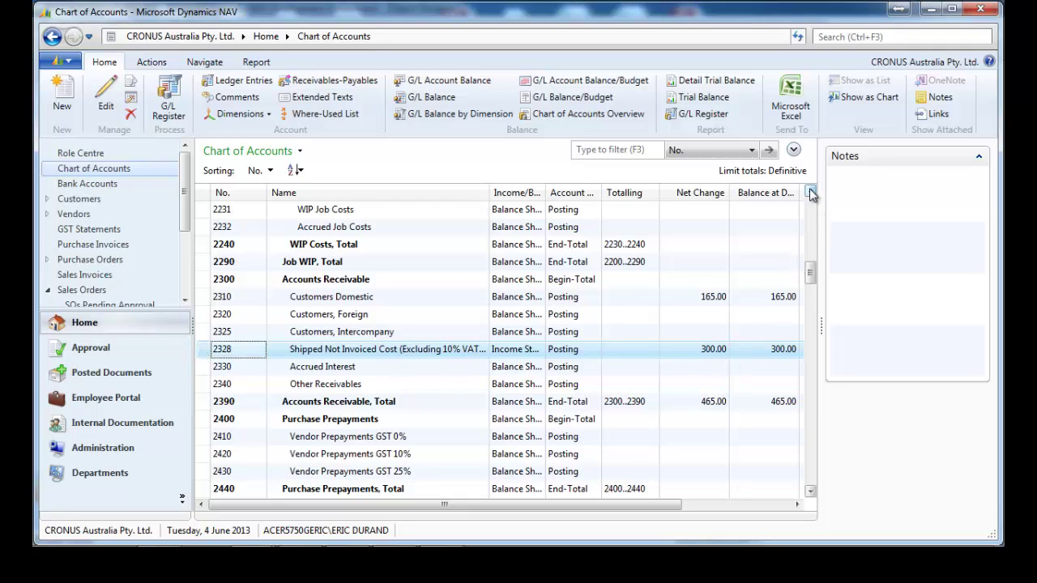
click(810, 193)
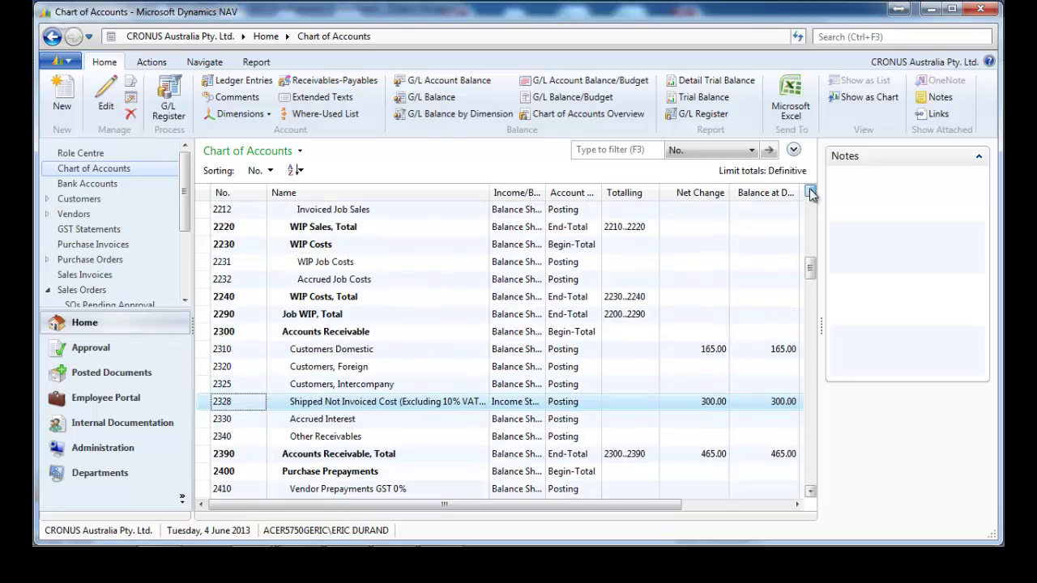
click(810, 193)
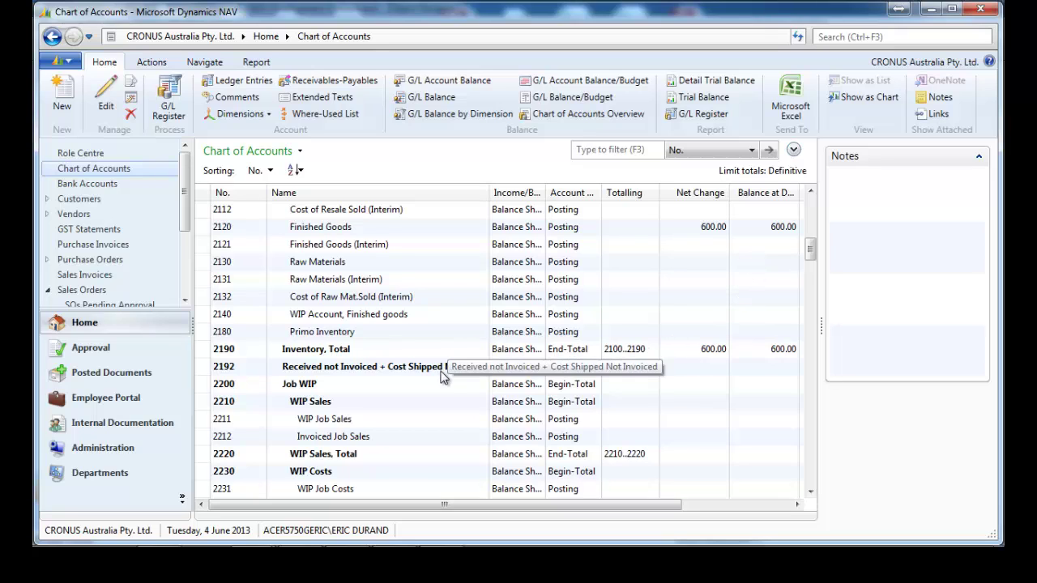
- Select account 5428, Received Not Invoiced, under Accounts Payable and examine its balance after the partial sales invoice
click(810, 492)
click(810, 492)
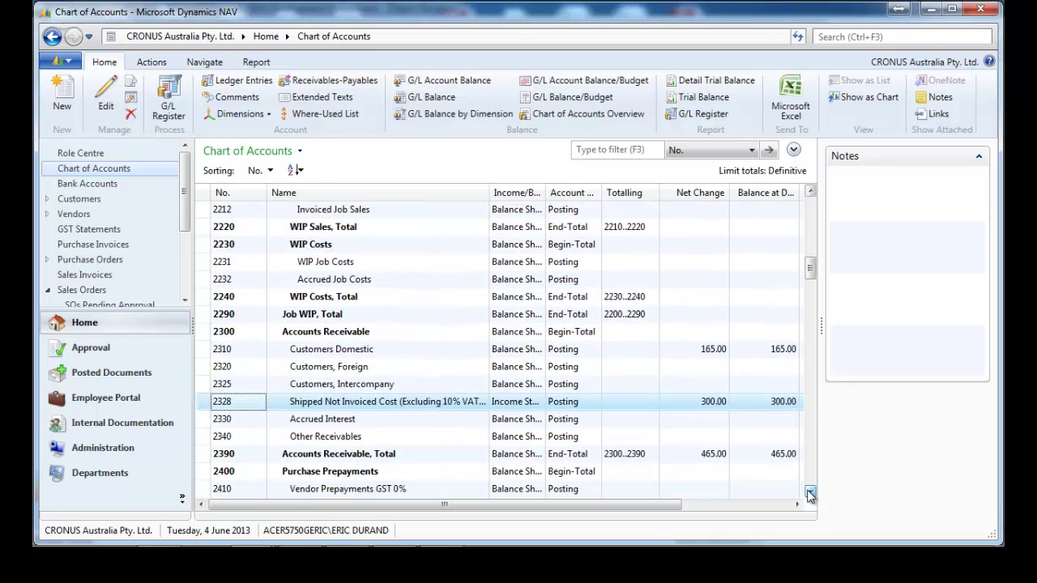
click(810, 493)
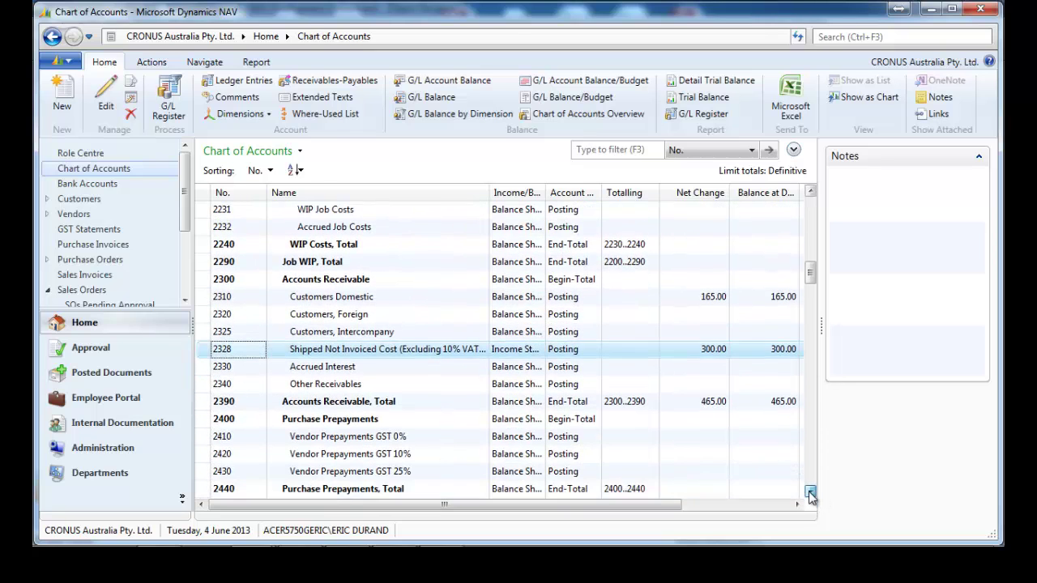
click(810, 492)
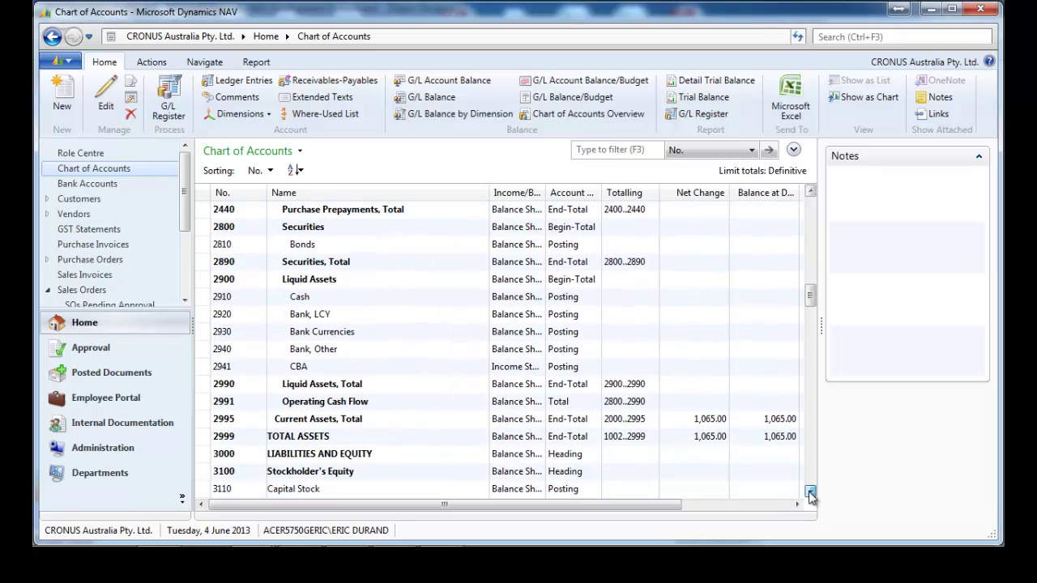
click(810, 492)
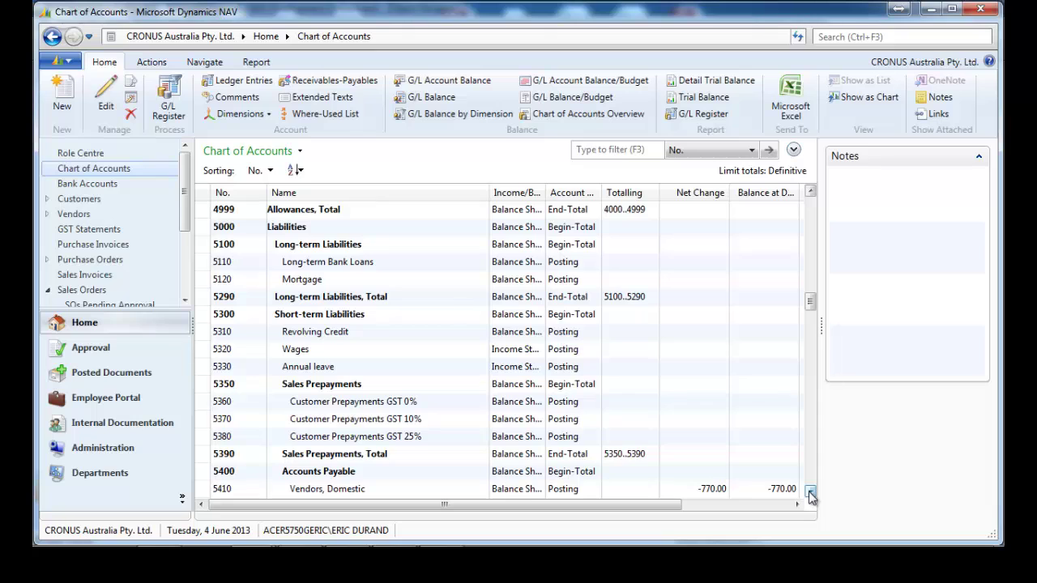
click(810, 493)
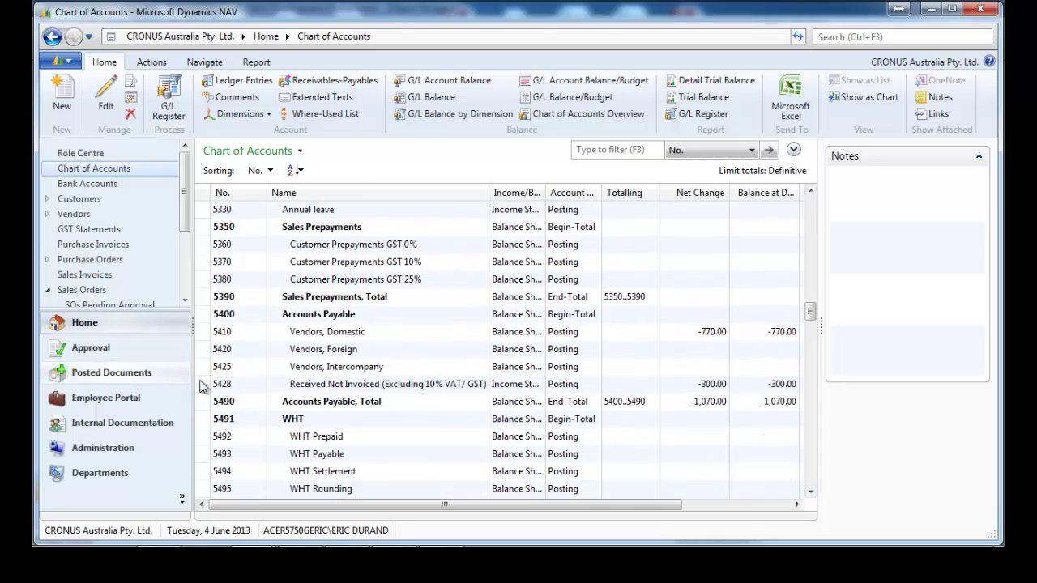
click(203, 384)
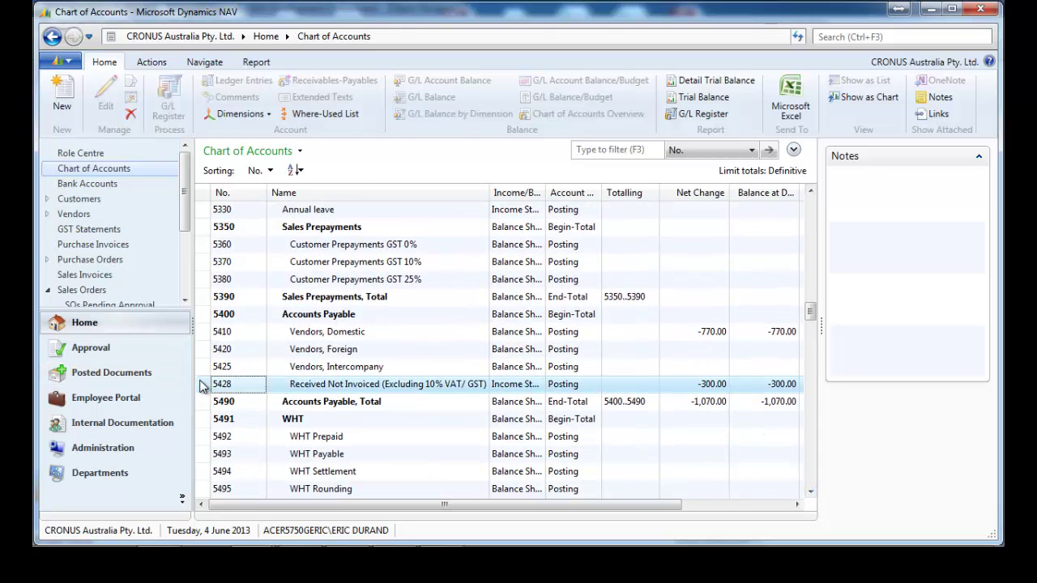
- Find the Inventory Valuation report again and preview it to examine the stock after the partial sales invoice
click(841, 38)
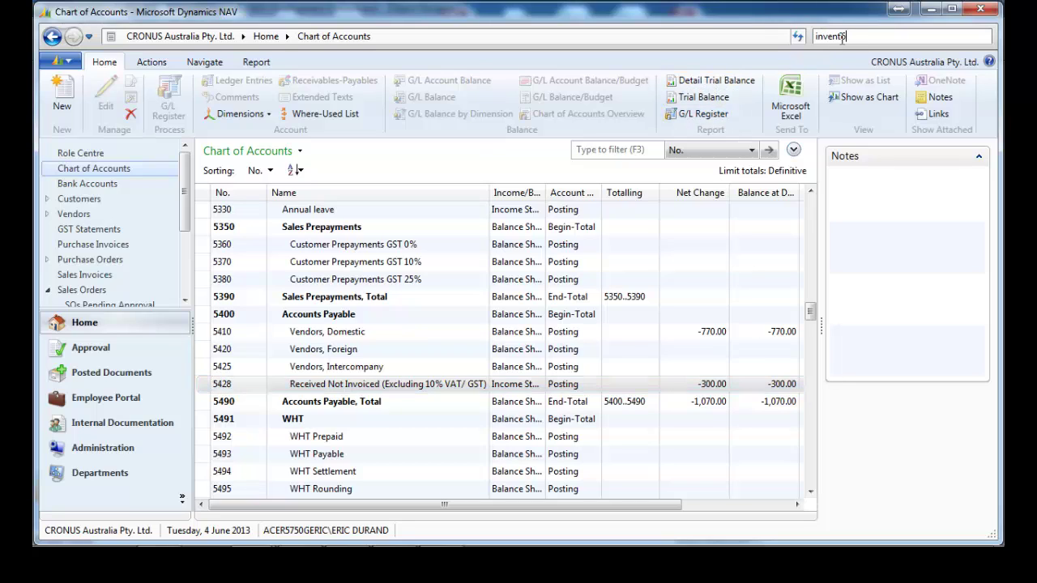
text(inventory valu)
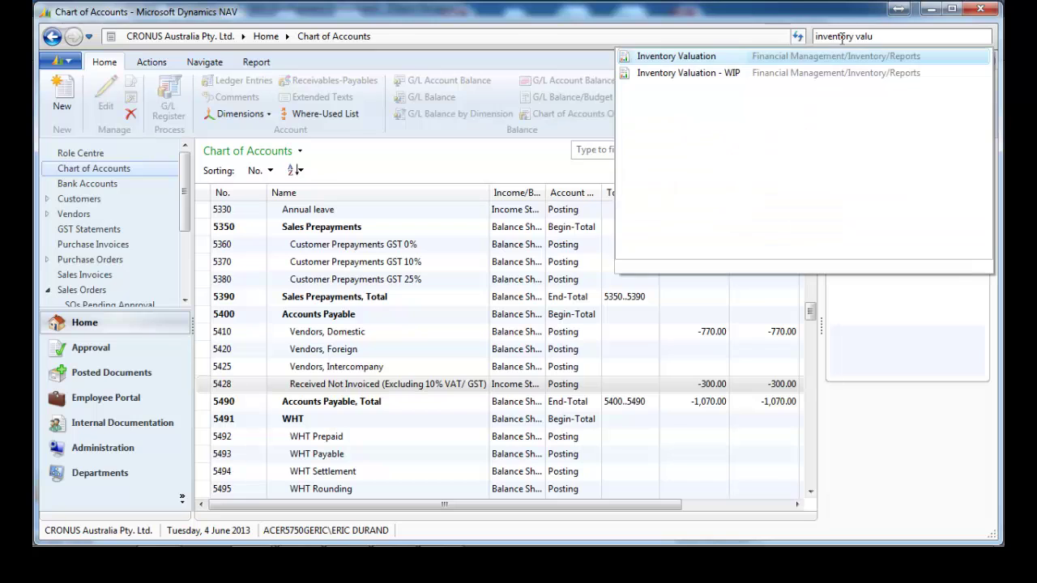
click(679, 58)
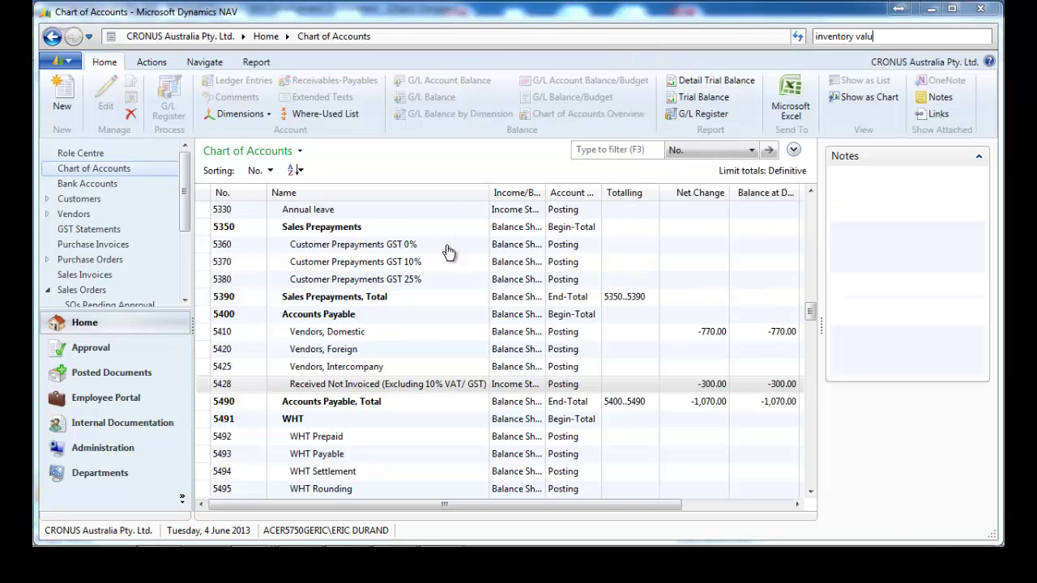
click(393, 433)
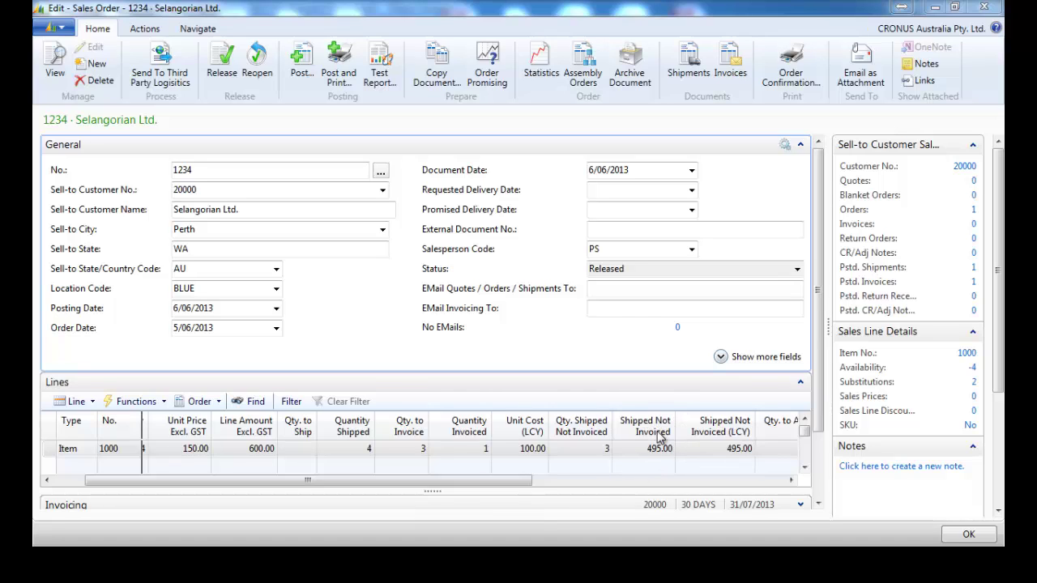
- Set the sales order's posting date to 7/06/2013 and the item 1000 line's quantity to invoice to 1
drag(496, 483, 451, 491)
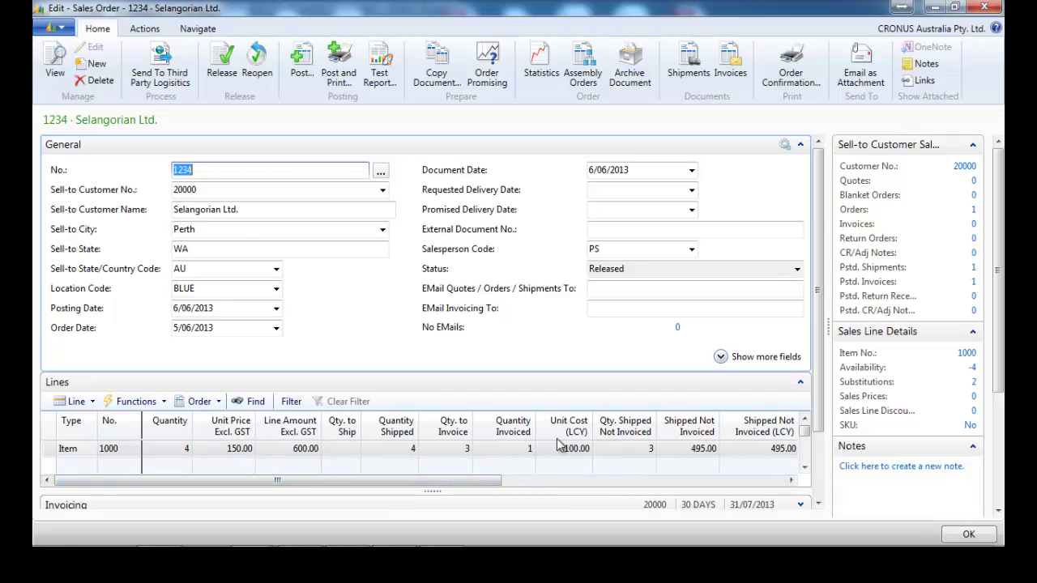
click(221, 311)
text(07)
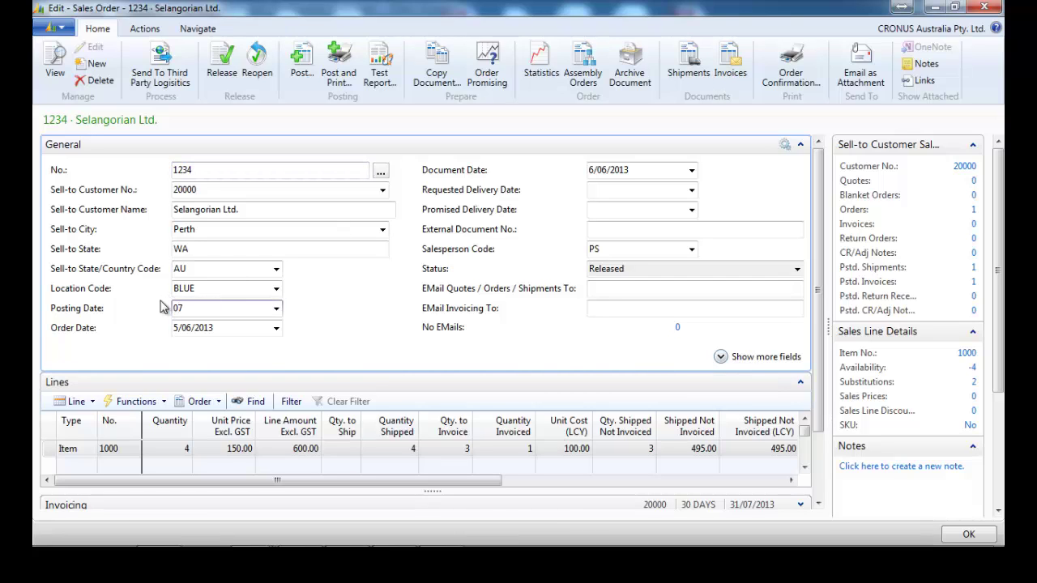
key(Tab)
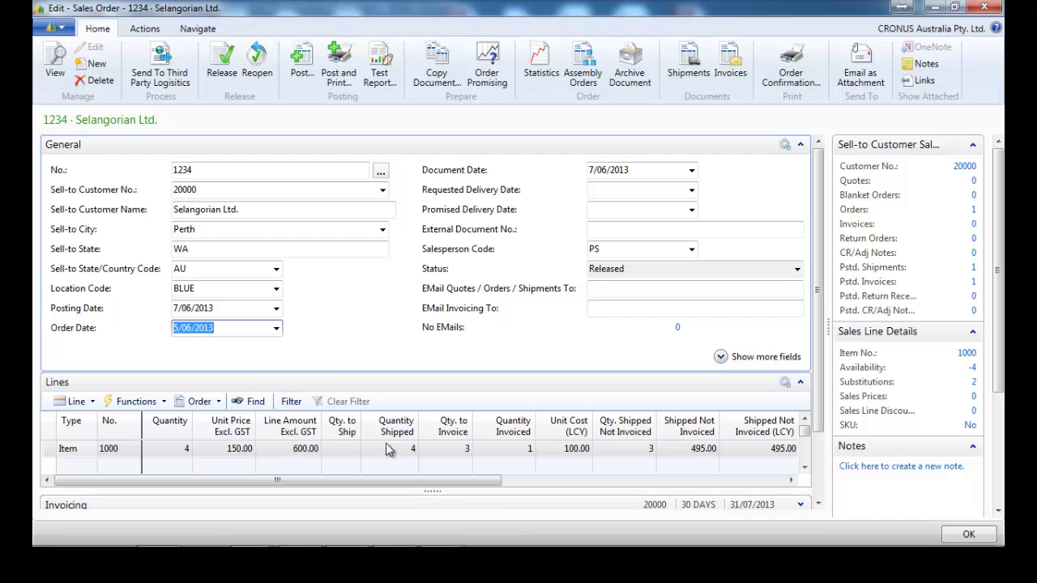
click(452, 448)
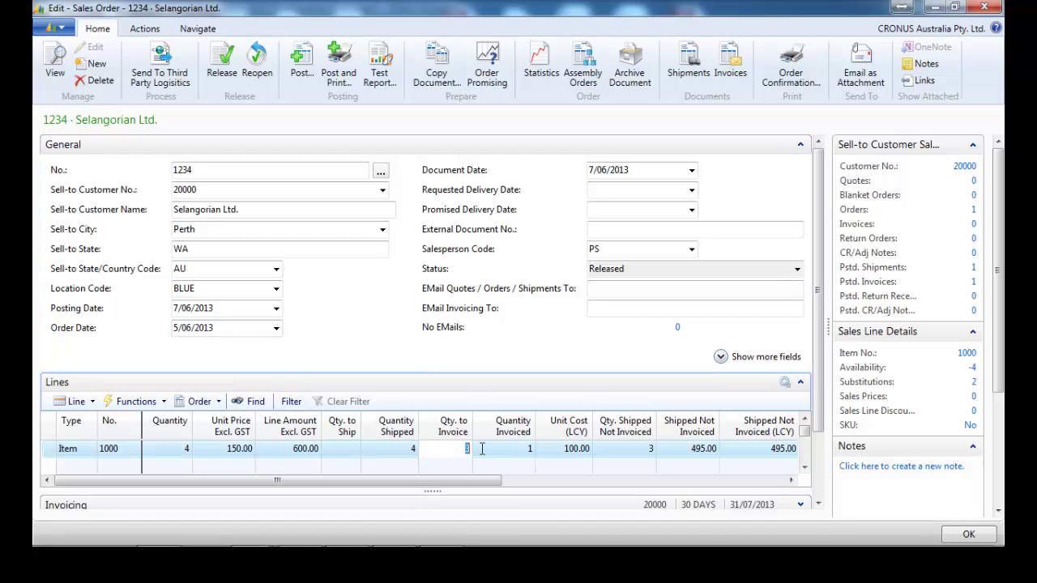
click(483, 449)
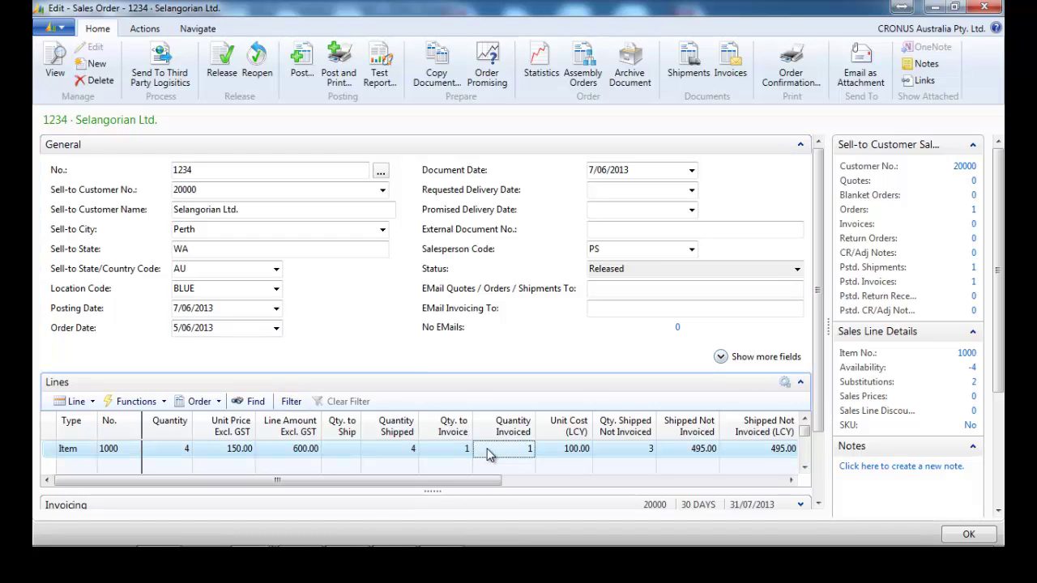
- Post the sales order with the Invoice option for the 7/06/2013 partial quantity
click(304, 73)
click(492, 269)
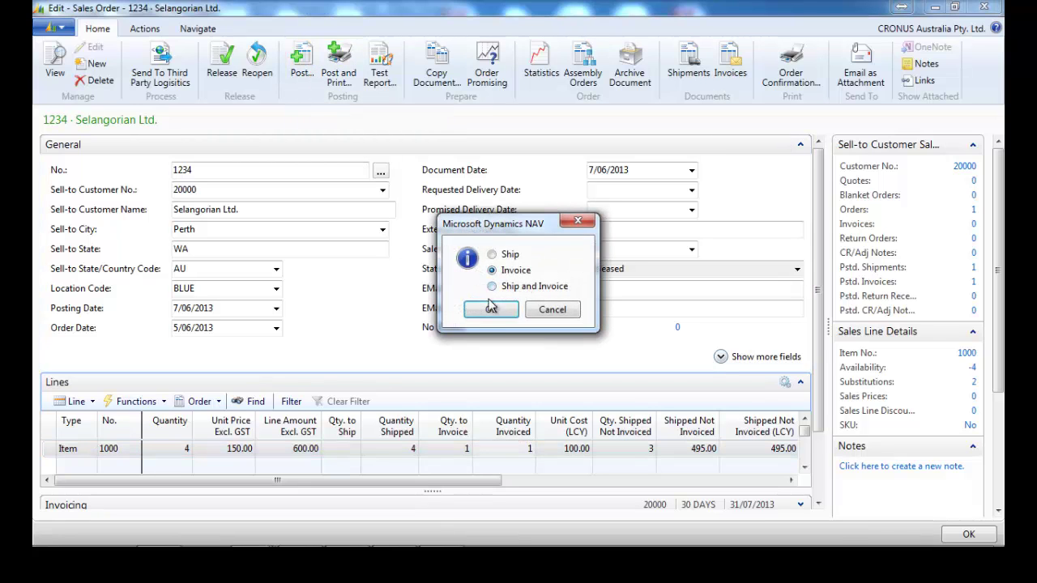
click(490, 311)
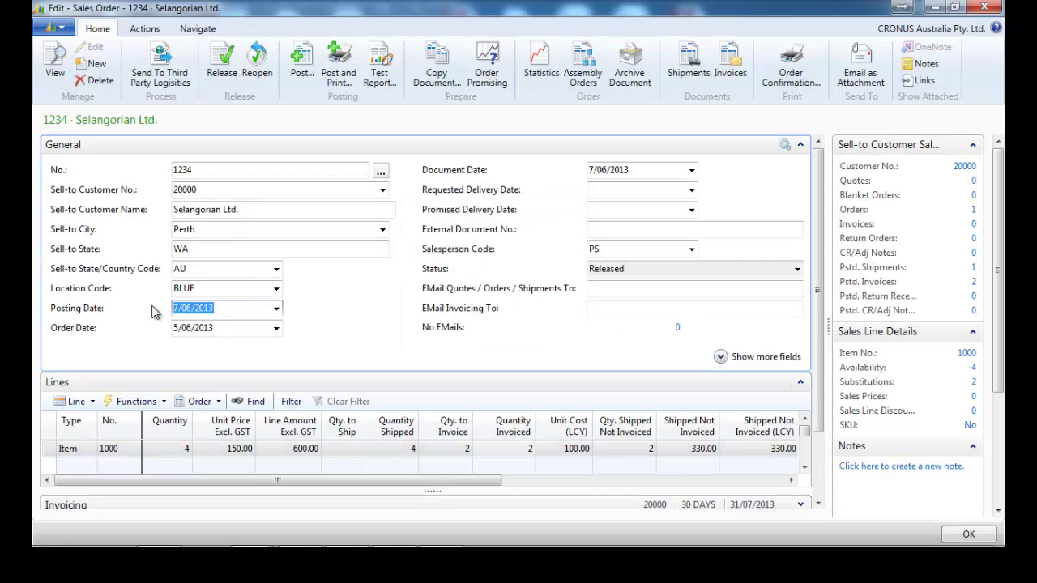
- Set the sales order's posting date to 8/06/2013 and invoice quantity on the item line to 1
text(08)
key(Tab)
click(463, 450)
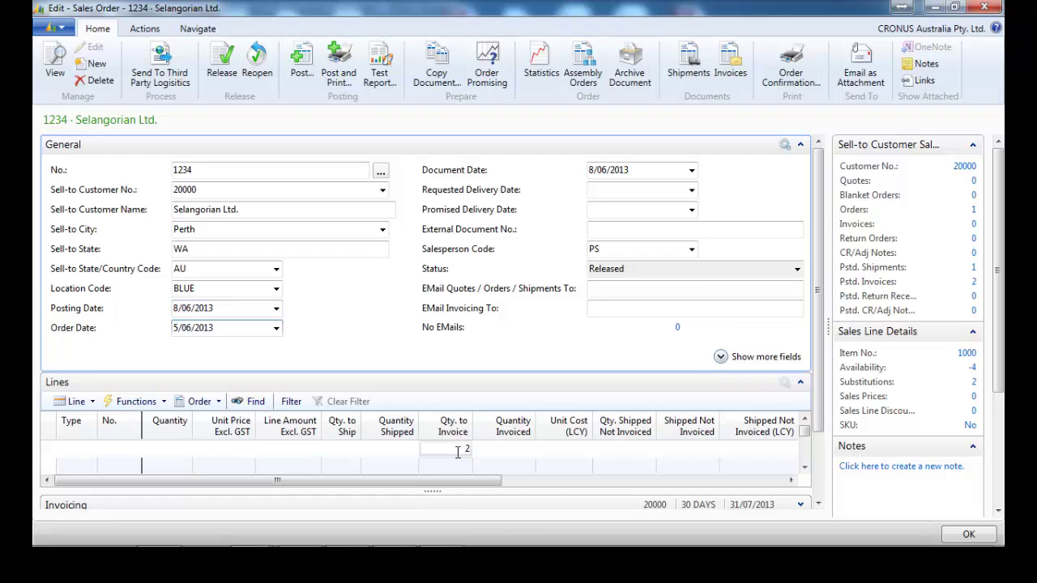
text(1)
key(Tab)
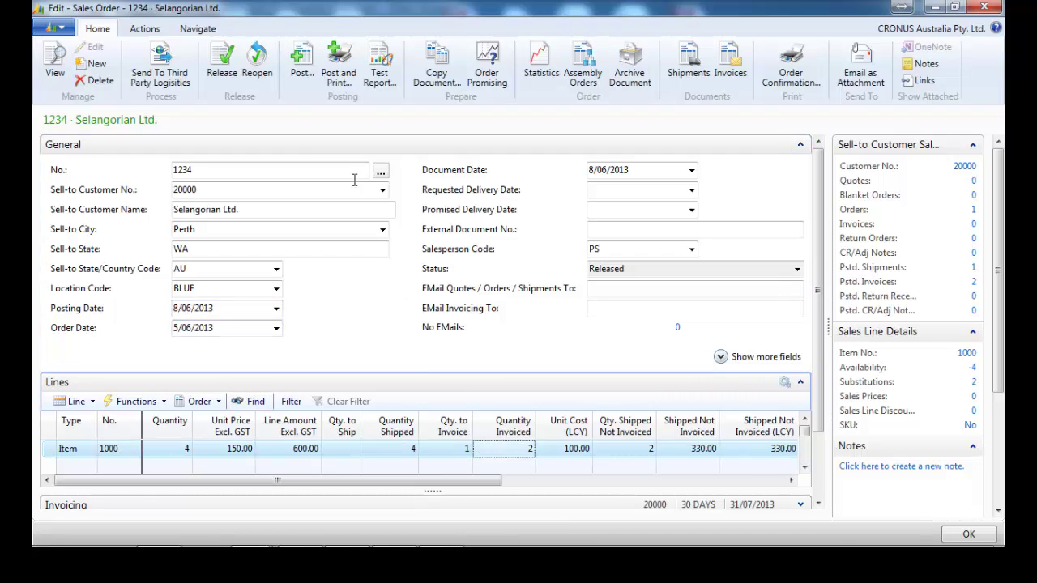
- Post the 8/06/2013 partial quantity of the sales order with the Invoice option
click(301, 65)
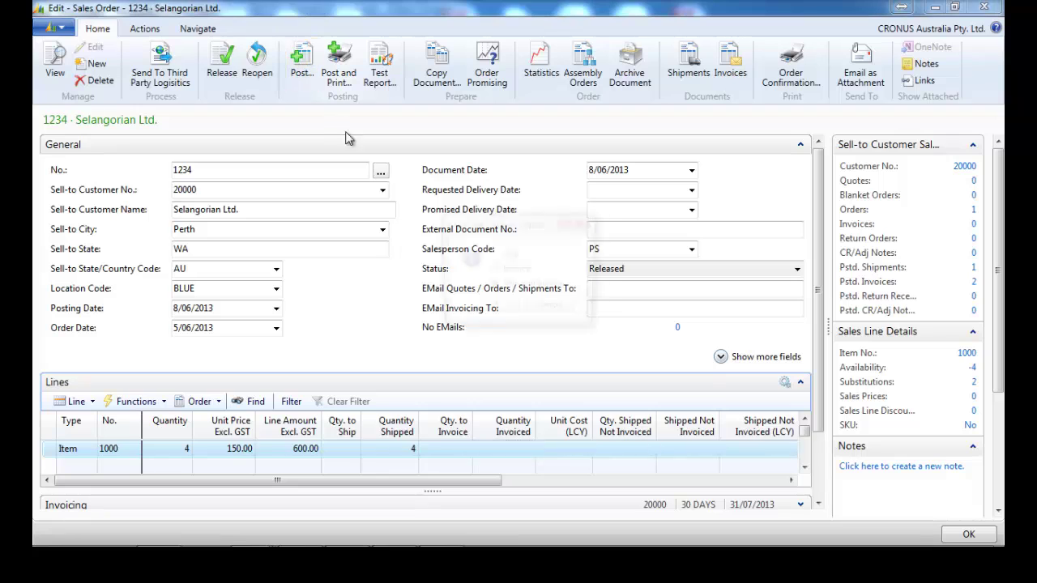
click(510, 272)
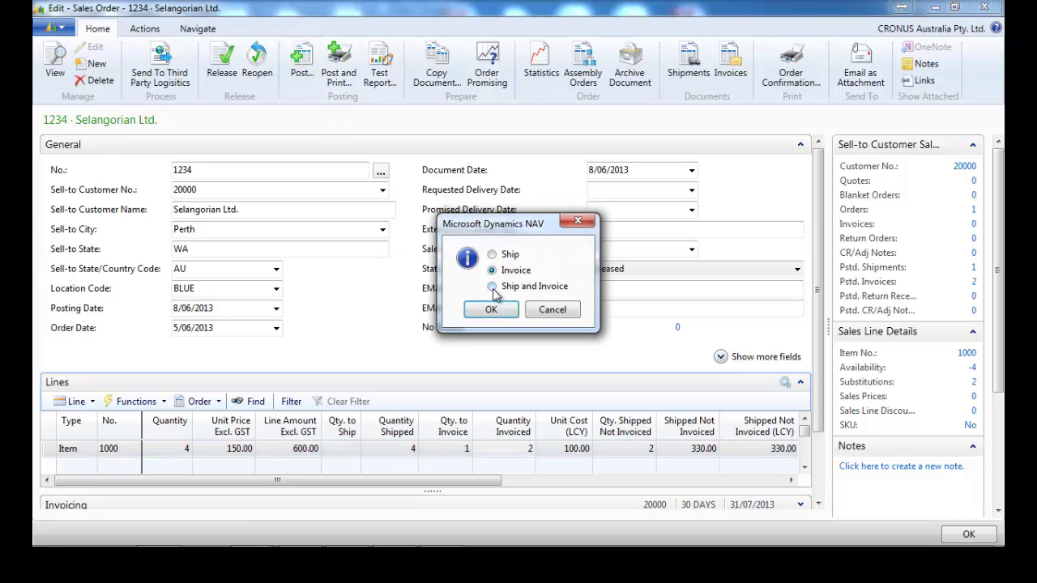
click(491, 311)
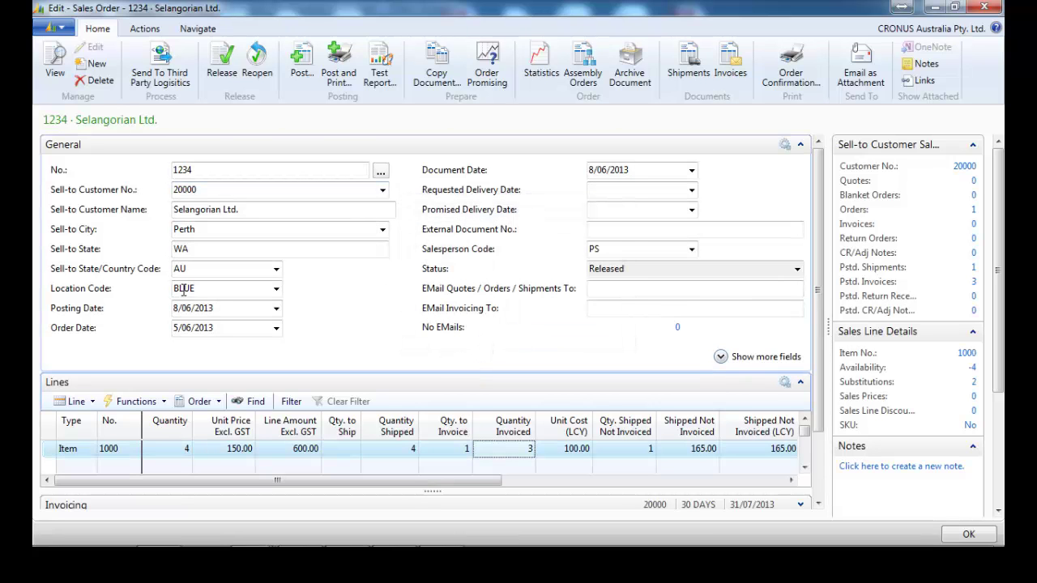
- Set the sales order's posting date to 9/06/2013 and post the last remaining unit with the Invoice option
click(219, 308)
text(09)
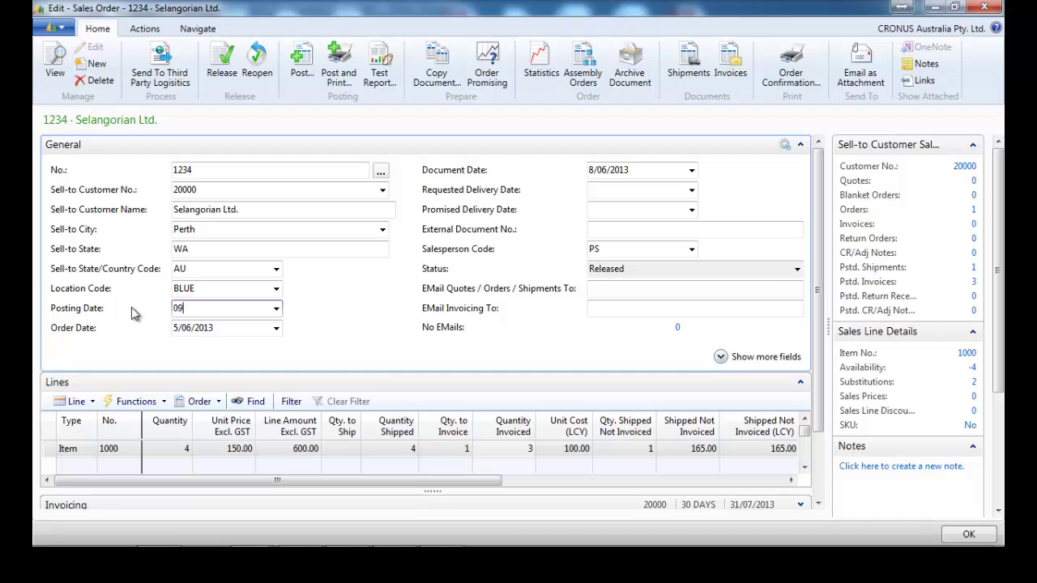
key(Tab)
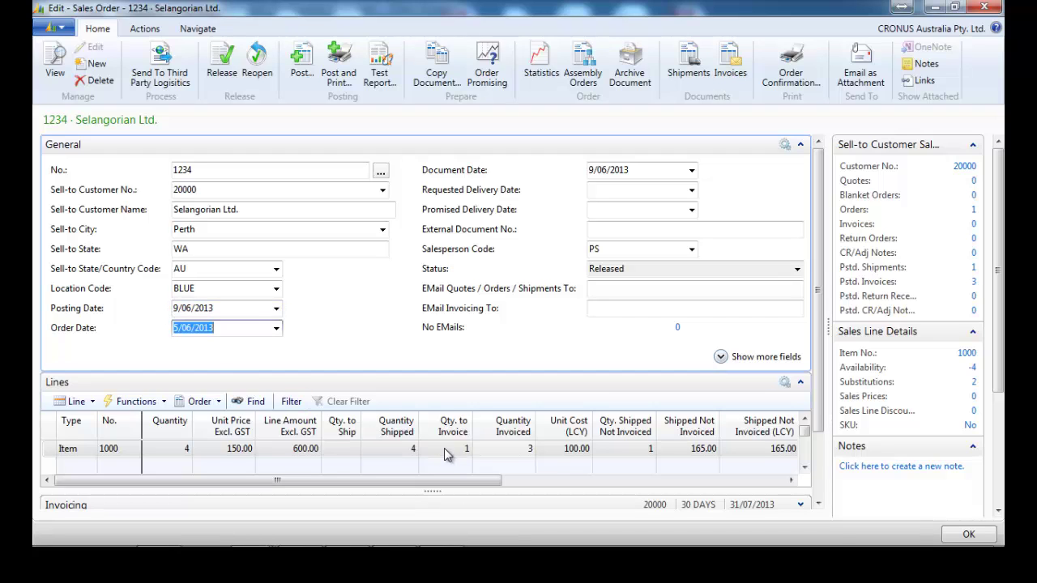
click(302, 65)
click(493, 271)
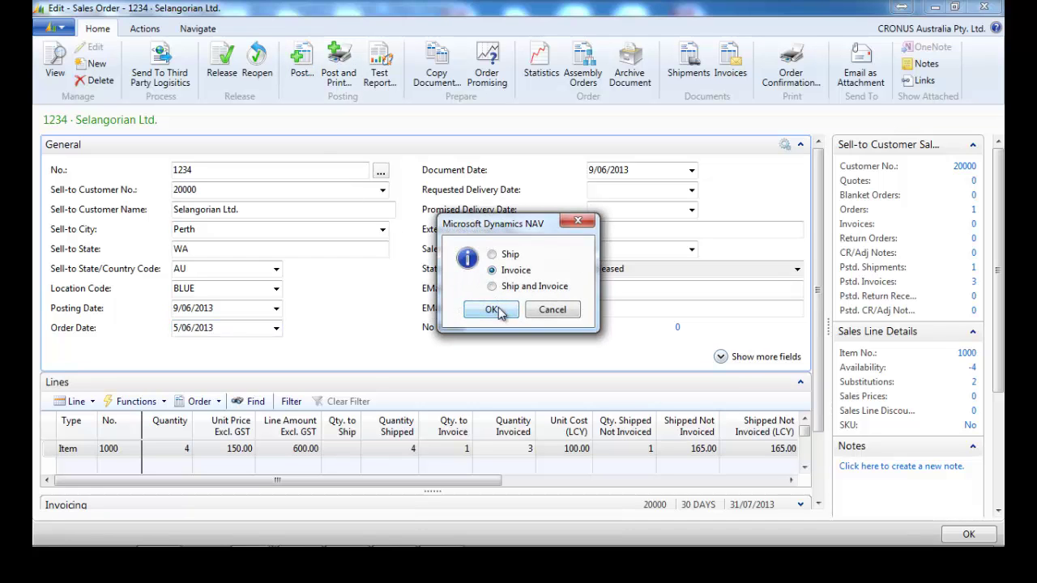
click(495, 309)
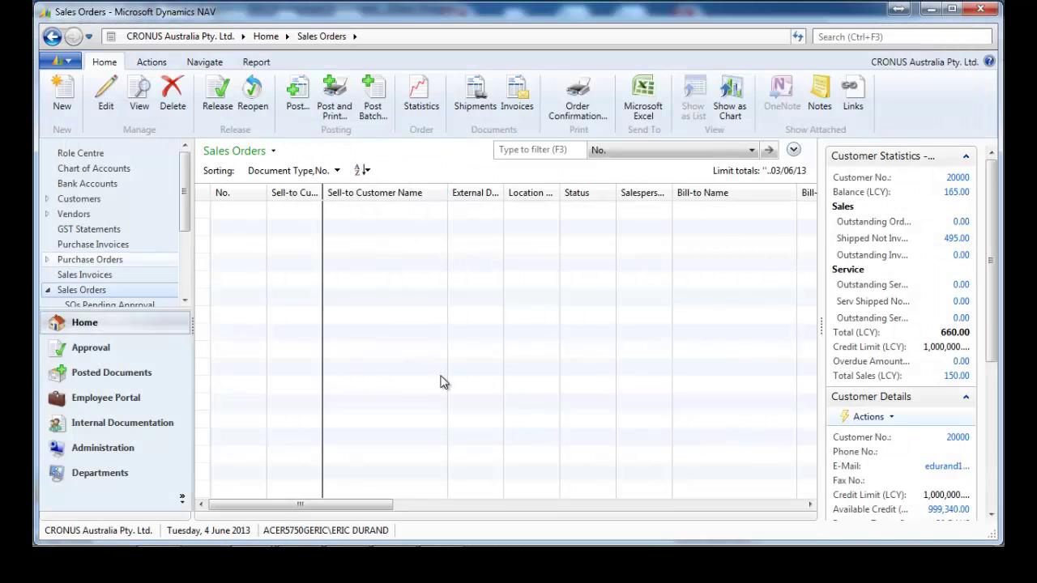
- Open the Chart of Accounts and examine Finished Goods, its interim account and the inventory totals after the final sales invoice
click(116, 170)
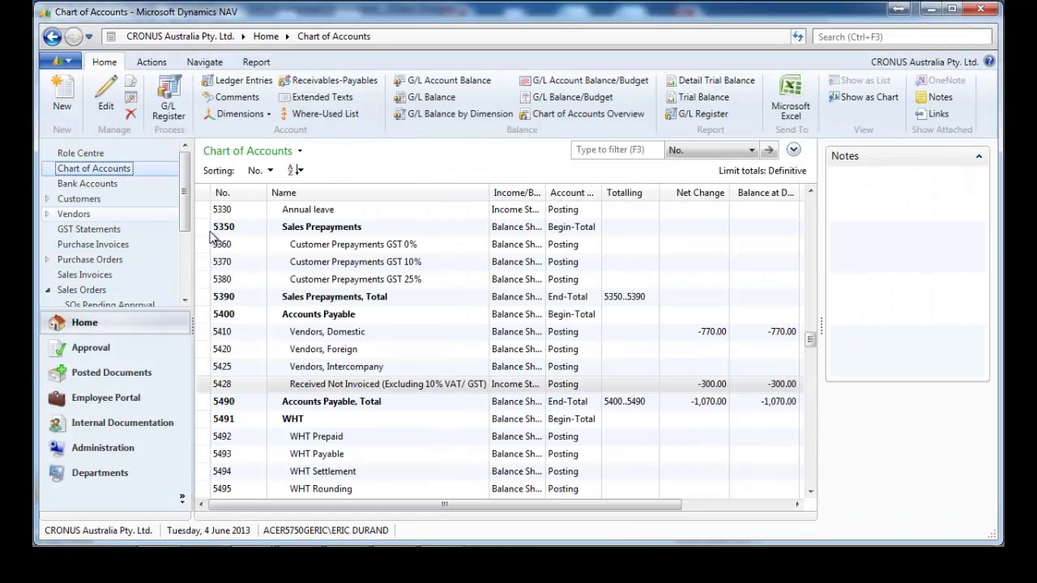
click(357, 369)
key(ctrl+Home)
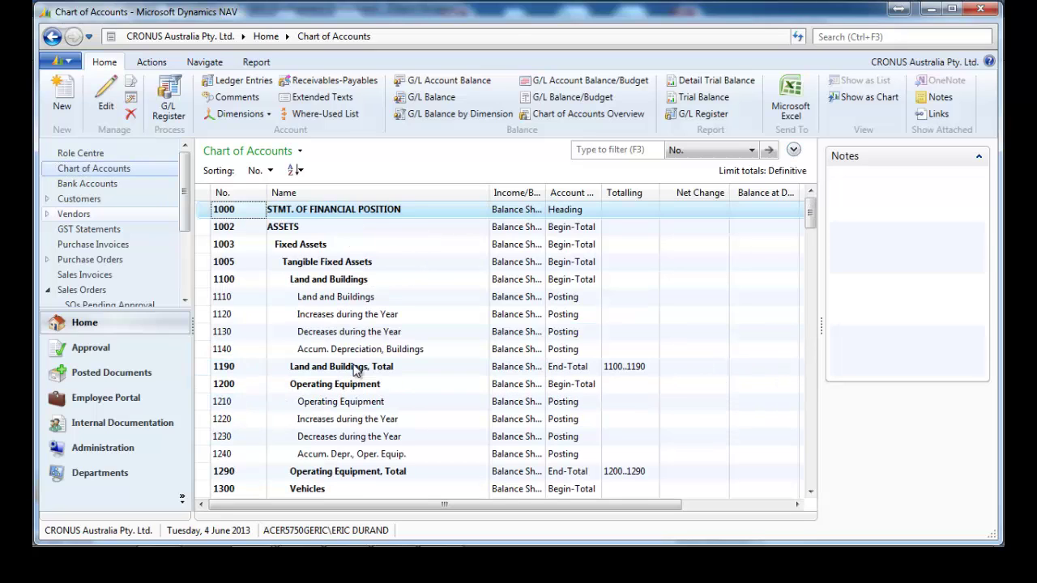
key(Down)
key(Down)
key(Down)
key(Down)
key(Down)
key(Down)
key(Down)
key(Down)
key(Down)
key(Down)
key(Down)
key(Down)
key(Down)
key(Down)
key(Down)
key(Down)
key(Down)
key(Down)
key(Down)
key(Down)
key(Down)
key(Down)
key(Down)
key(Down)
key(Down)
key(Down)
key(Down)
key(Down)
key(Down)
key(Down)
key(Down)
key(Down)
key(Down)
key(Down)
key(Down)
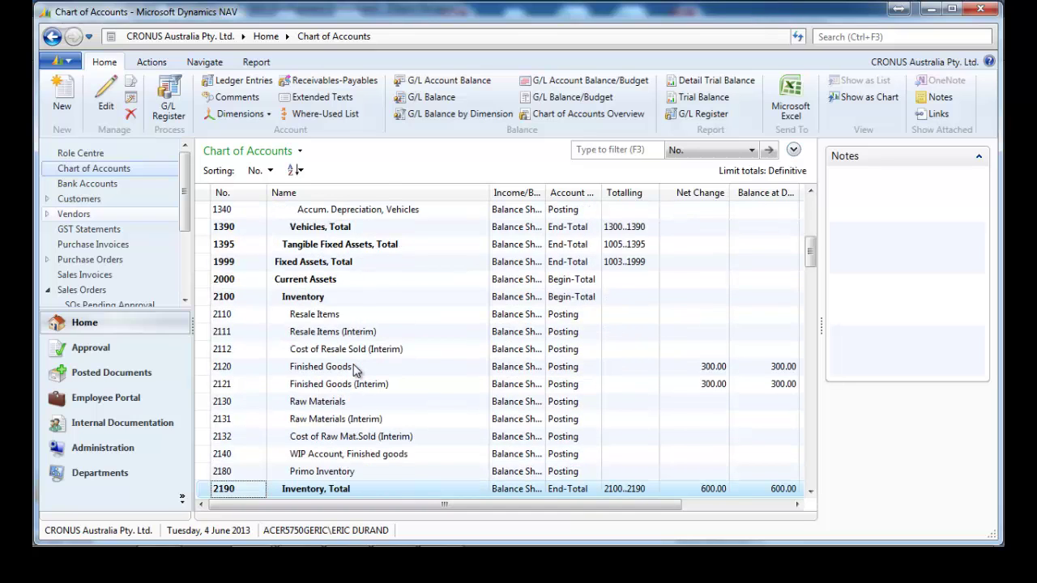
key(Down)
key(Down)
key(Down)
key(Down)
key(Down)
key(Down)
key(Down)
key(Down)
key(Down)
key(Down)
key(Down)
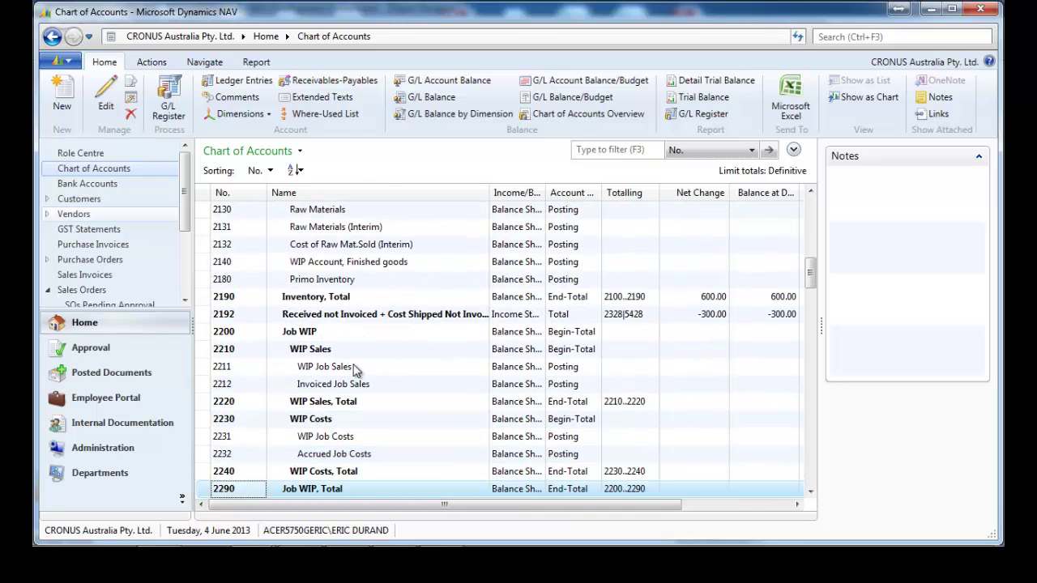
key(Up)
key(Up)
key(Up)
key(Up)
key(Up)
key(Up)
key(Up)
key(Up)
key(Up)
key(Up)
key(Up)
key(Up)
key(Up)
key(Up)
key(Up)
key(Up)
key(Up)
key(Up)
key(Up)
key(Up)
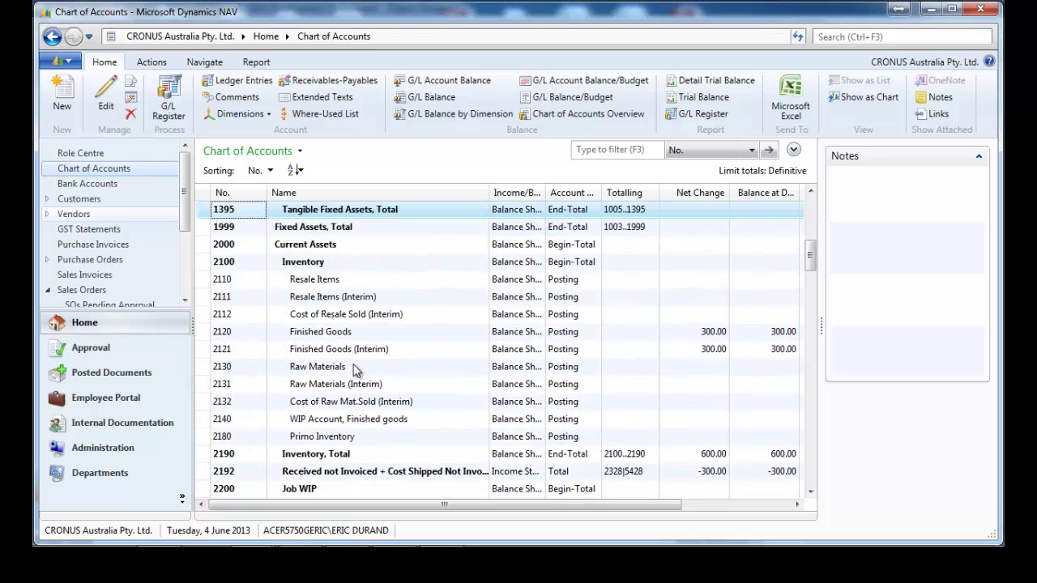
- Examine account 2192 and, under Accounts Receivable, accounts 2310 Customers Domestic and 2328 Shipped Not Invoiced Cost
click(199, 353)
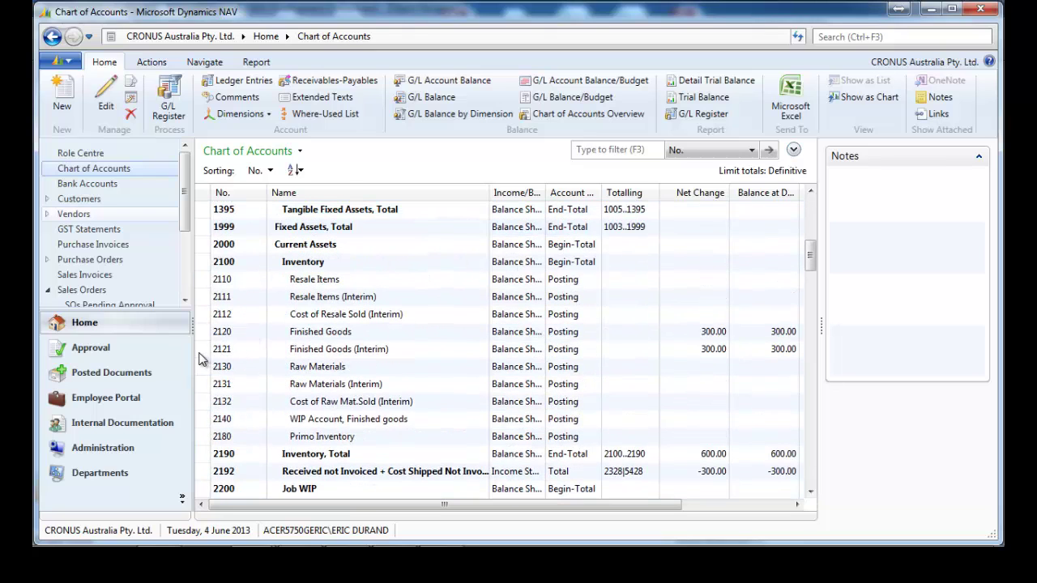
key(Down)
key(Down)
key(Down)
key(Down)
key(Down)
key(Down)
key(Down)
key(Down)
key(Down)
key(Down)
key(Down)
key(Down)
key(Down)
key(Down)
key(Down)
key(Down)
key(Down)
key(Down)
key(Down)
key(Down)
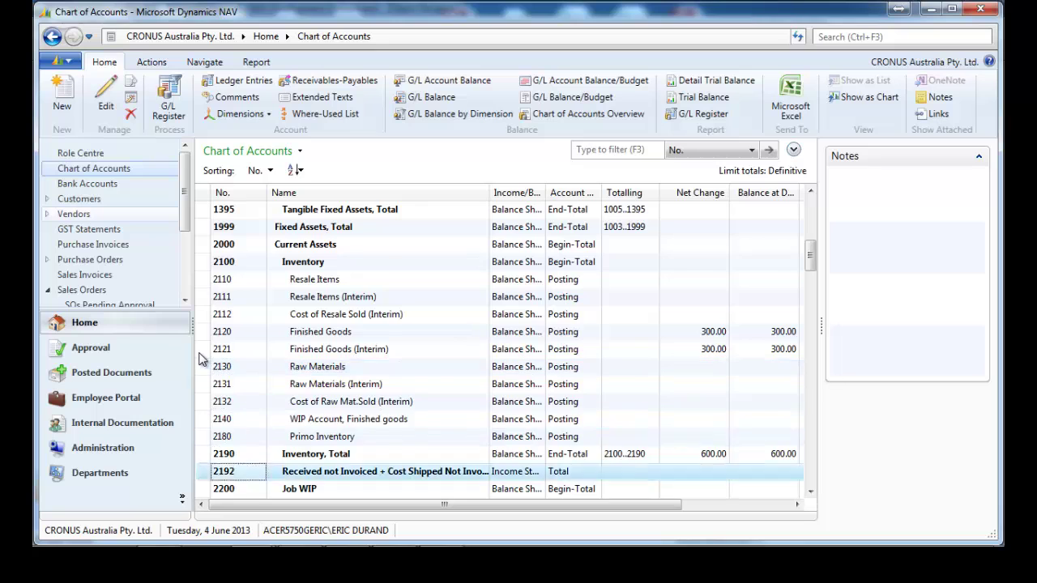
key(Down)
key(Down)
key(Down)
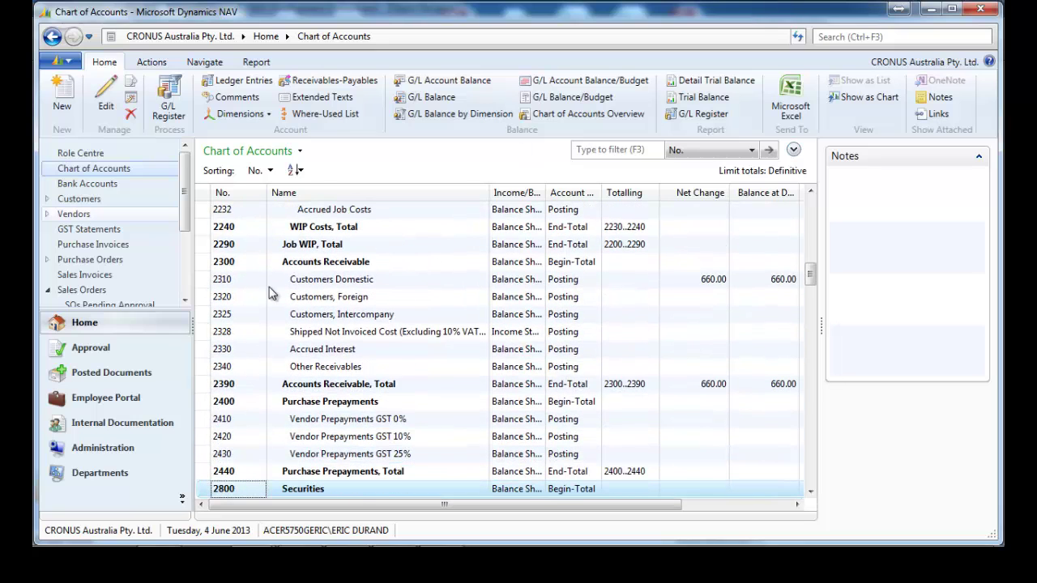
click(202, 280)
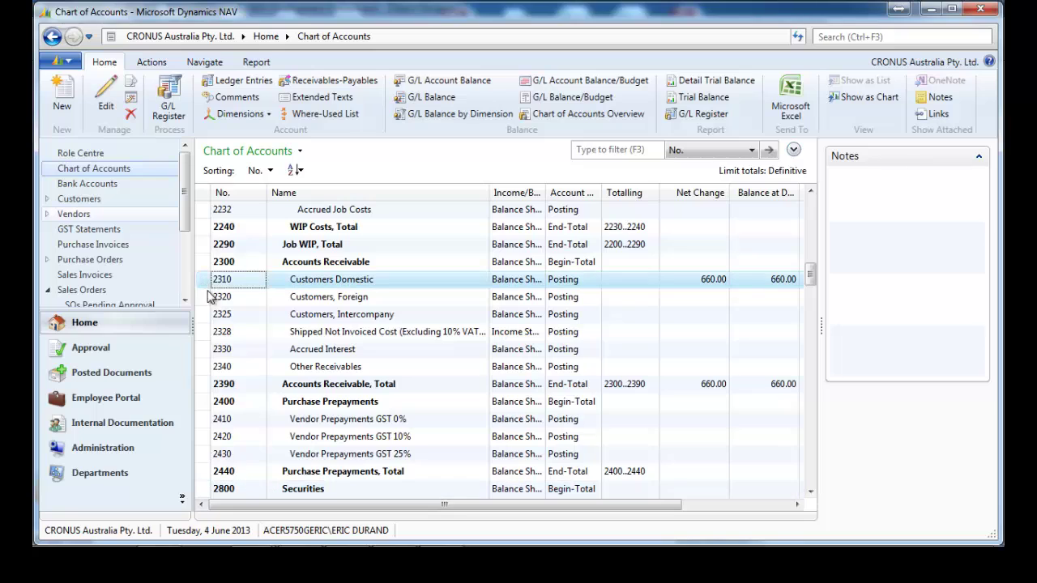
ctrl+click(212, 334)
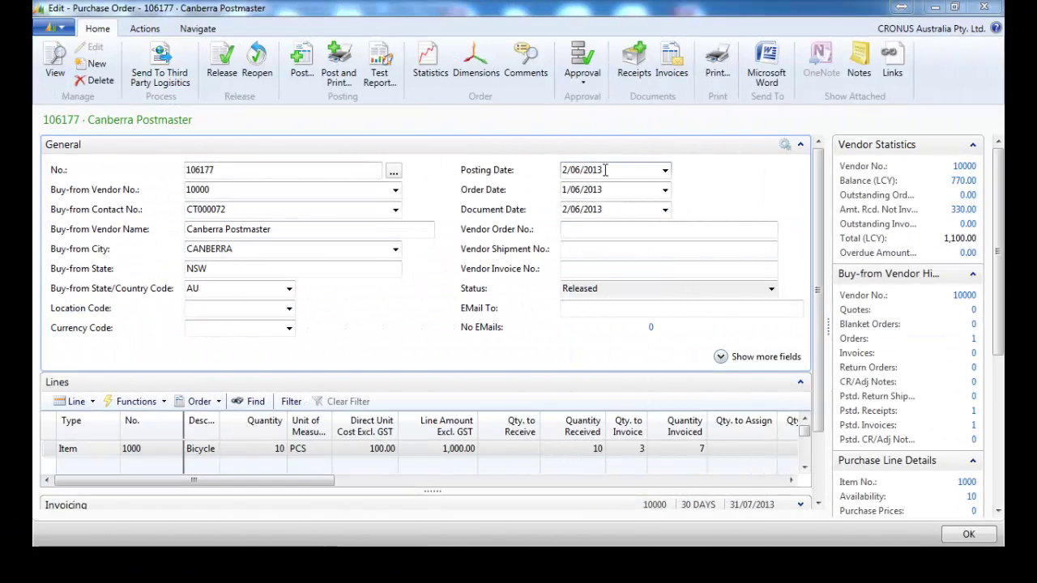
- Set the Canberra Postmaster purchase order's posting date to 10/06/2013 and post its remaining quantity with the Invoice option
click(525, 170)
text(10/)
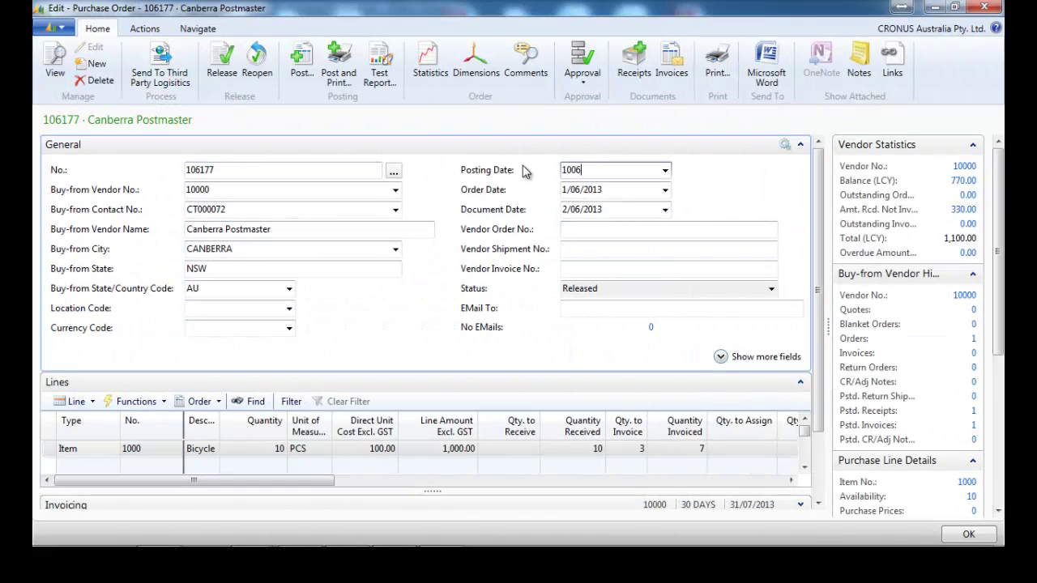
text(06)
key(Return)
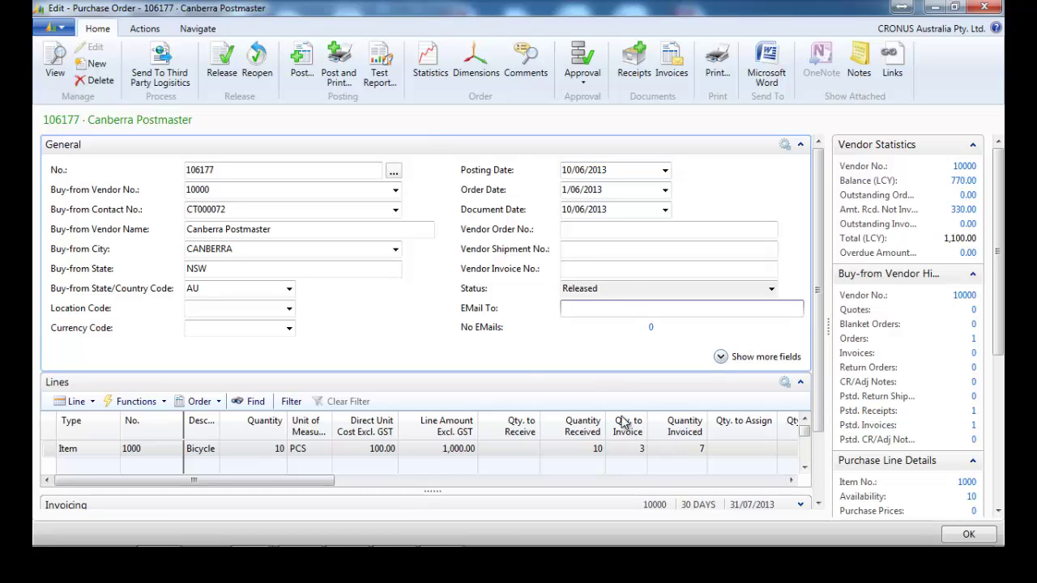
click(302, 65)
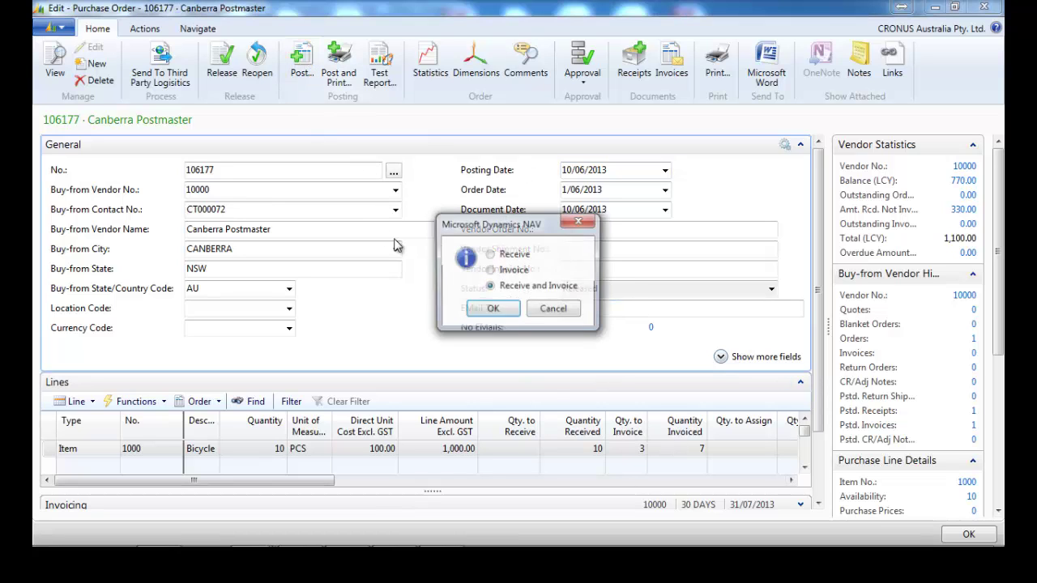
click(496, 272)
click(494, 308)
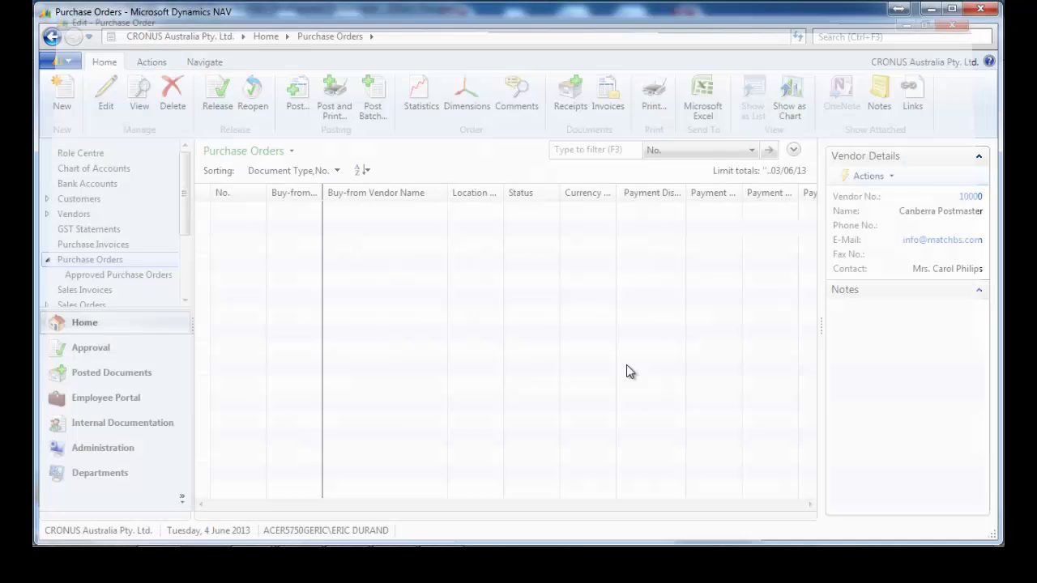
- Open the Chart of Accounts and select account 2190, Inventory, Total, to examine the inventory accounts after the final purchase invoice
click(110, 168)
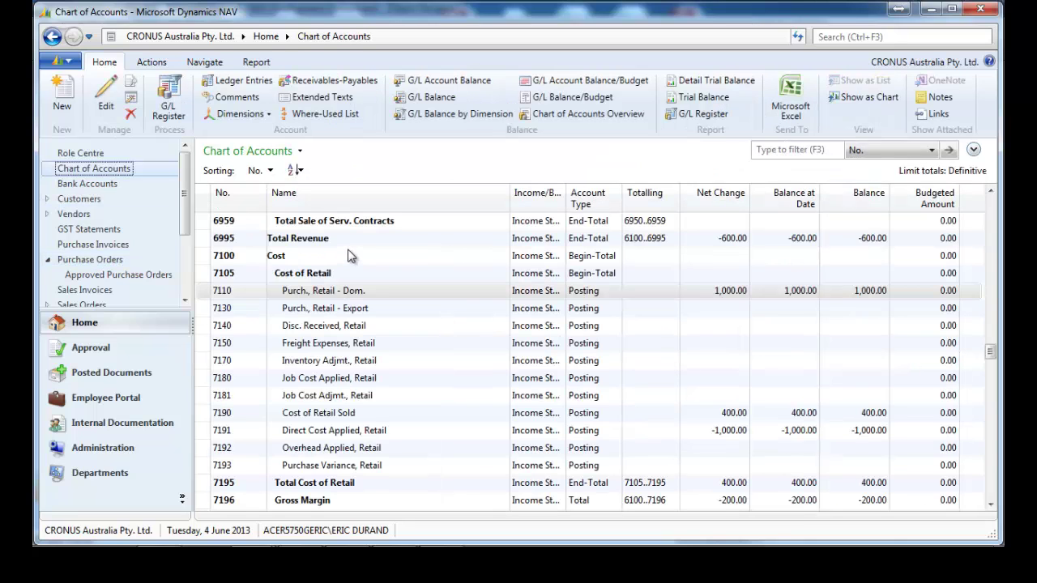
key(ctrl+Home)
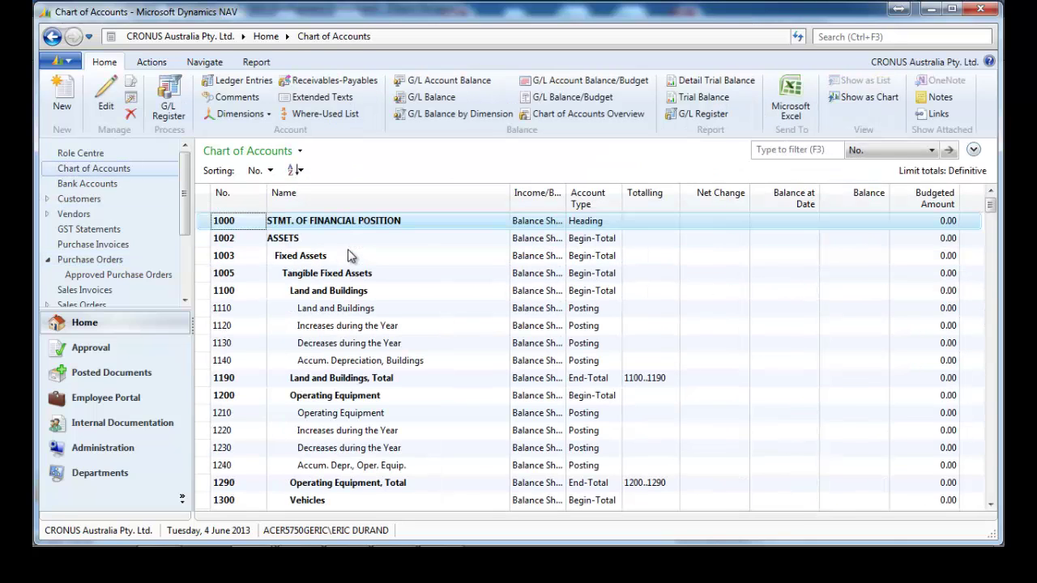
key(Page_Down)
key(Page_Down)
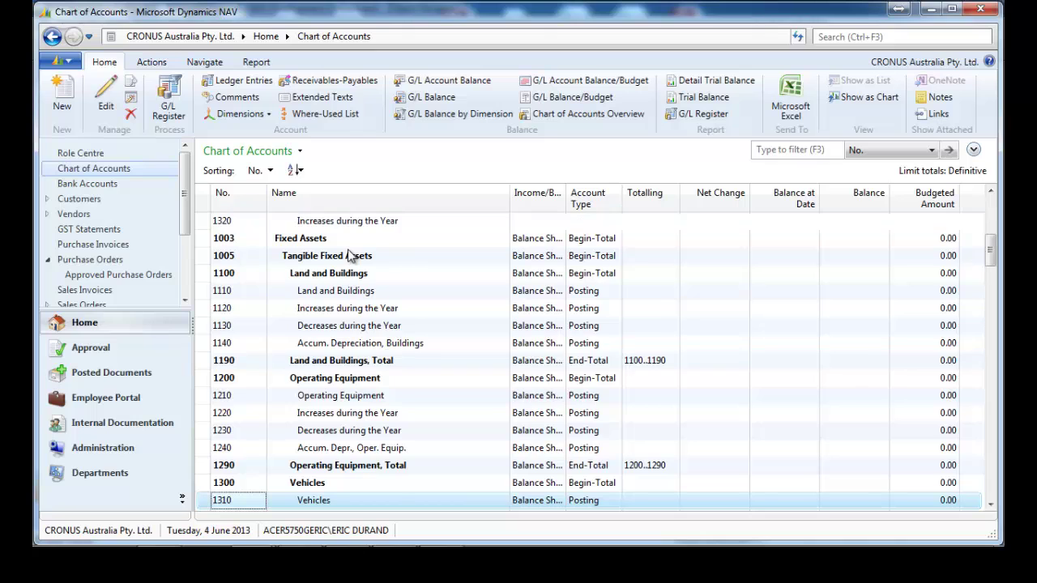
key(Down)
key(Down)
key(Down)
key(Down)
key(Down)
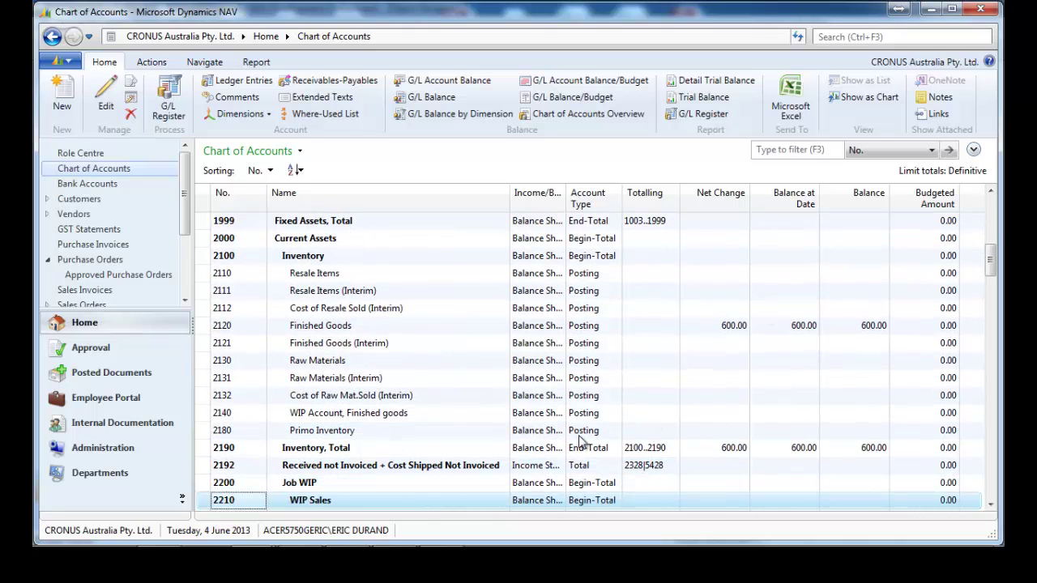
click(207, 448)
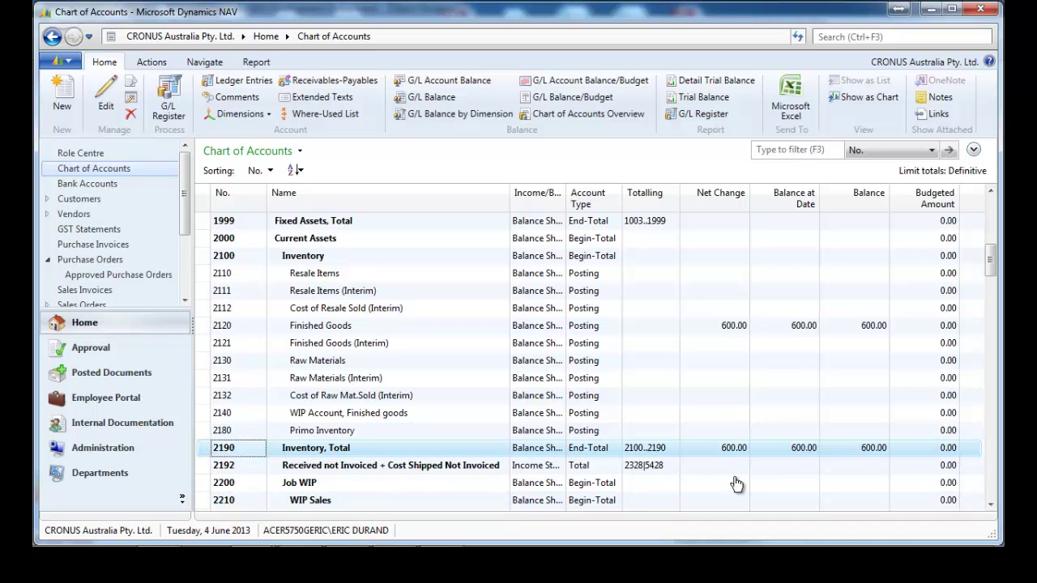
- Examine account 2192, then accounts 2328 Shipped Not Invoiced Cost and 2310 Customers Domestic, following the final purchase invoice
click(205, 468)
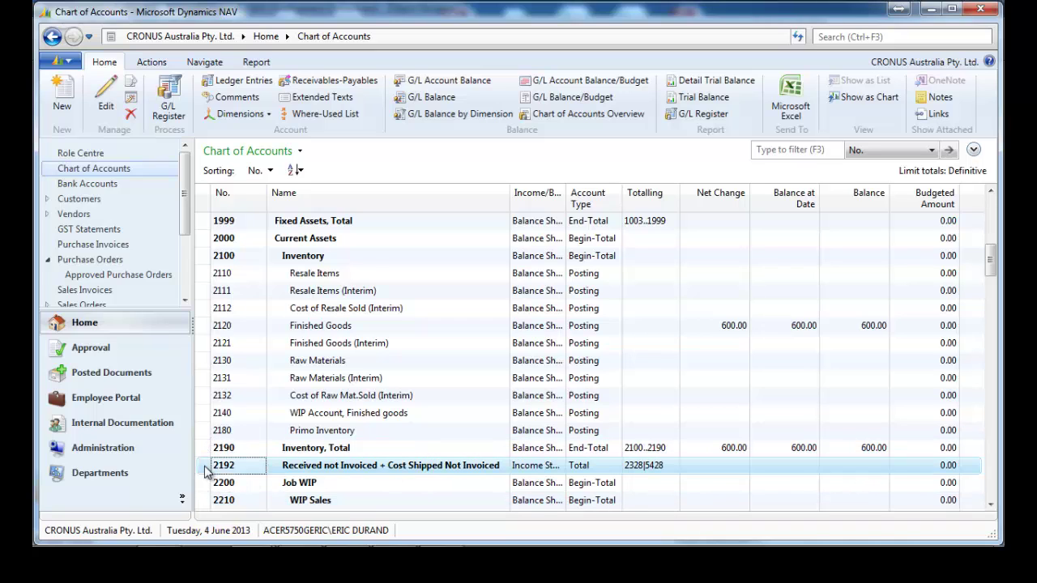
key(Down)
key(Down)
key(Down)
key(Down)
key(Down)
key(Down)
key(Down)
key(Down)
key(Down)
key(Down)
key(Down)
key(Down)
key(Down)
key(Down)
key(Down)
key(Down)
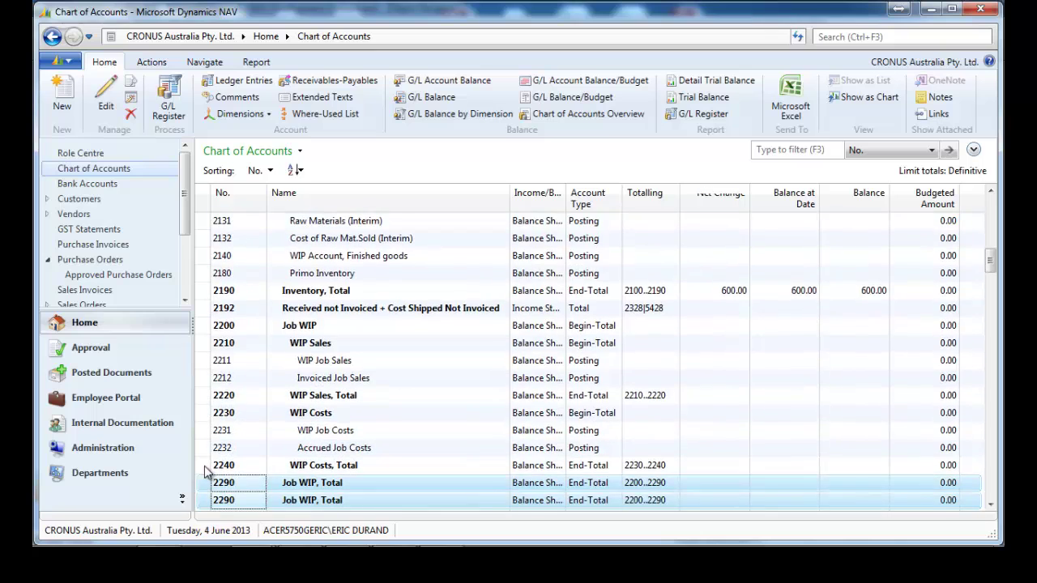
key(Down)
key(Down)
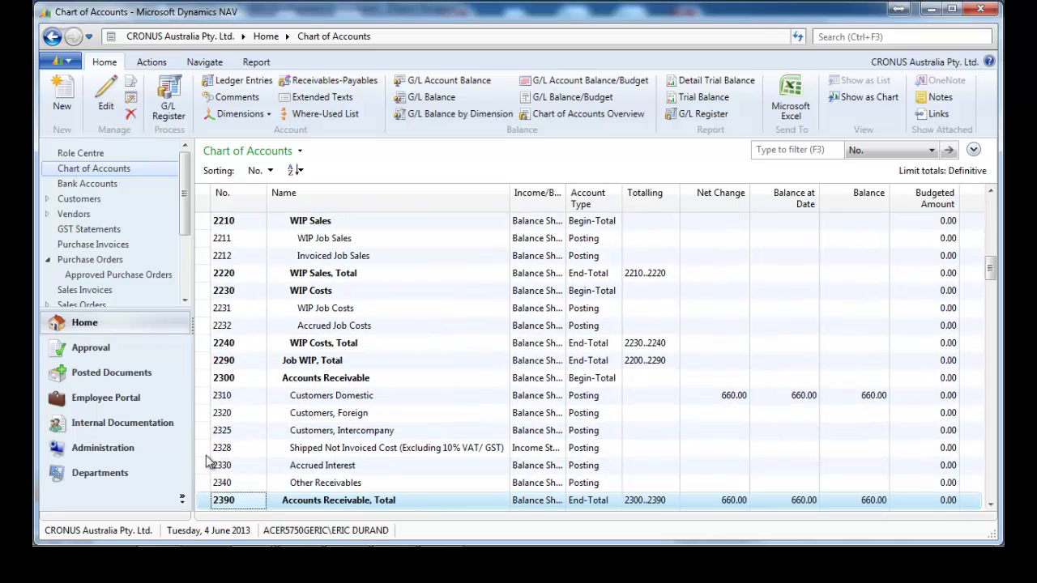
click(209, 451)
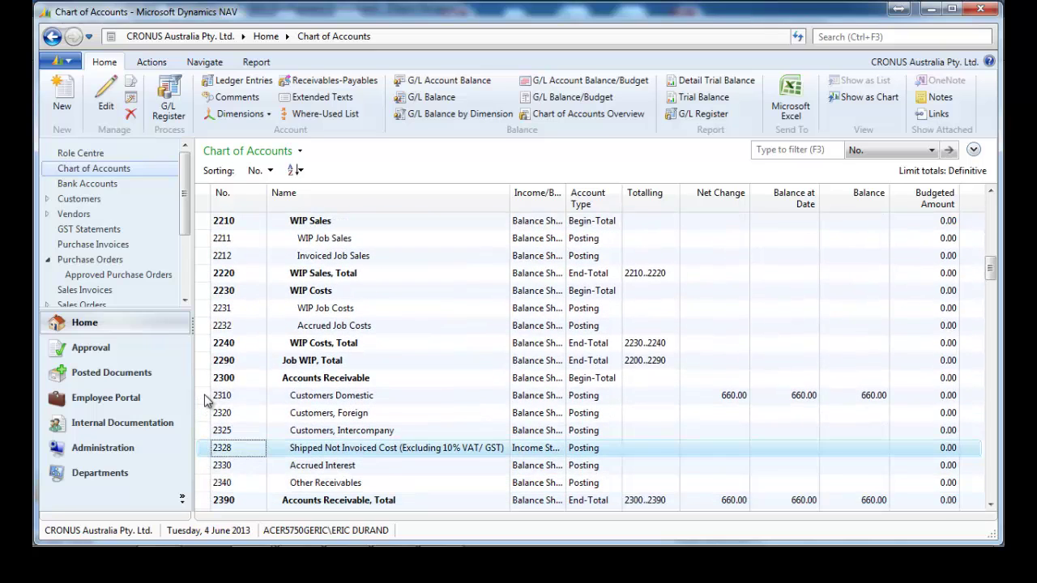
ctrl+click(206, 396)
click(207, 455)
- Examine account 5428 Received Not Invoiced and the vendor accounts under Accounts Payable
scroll(206, 455, down, 3)
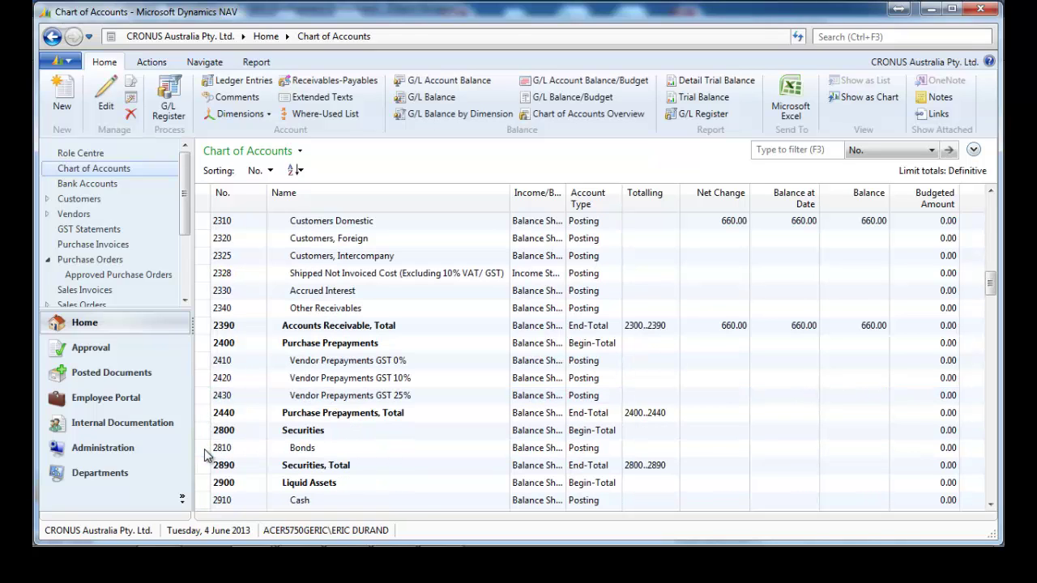
scroll(206, 455, down, 6)
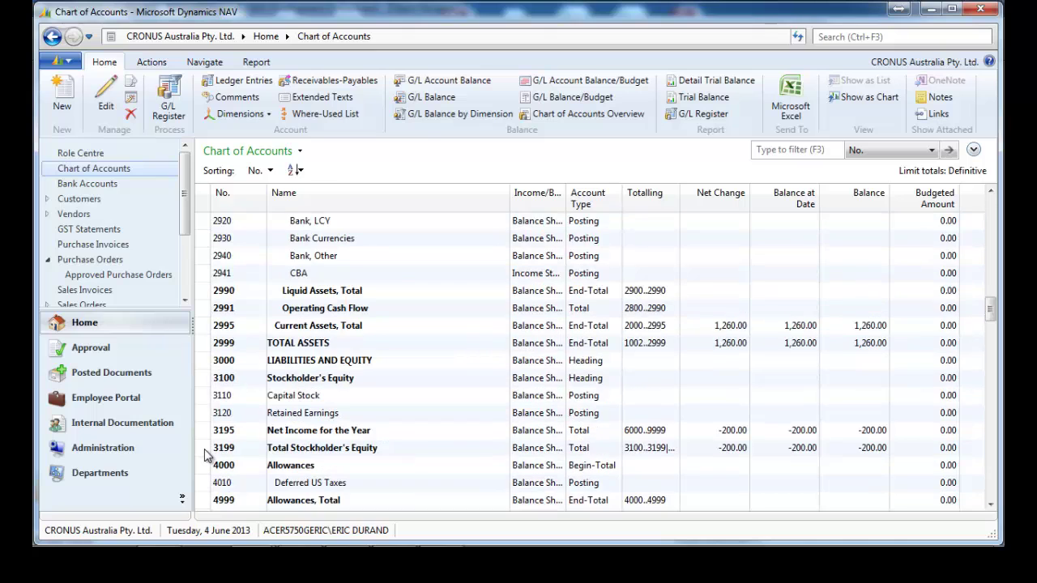
scroll(206, 455, down, 6)
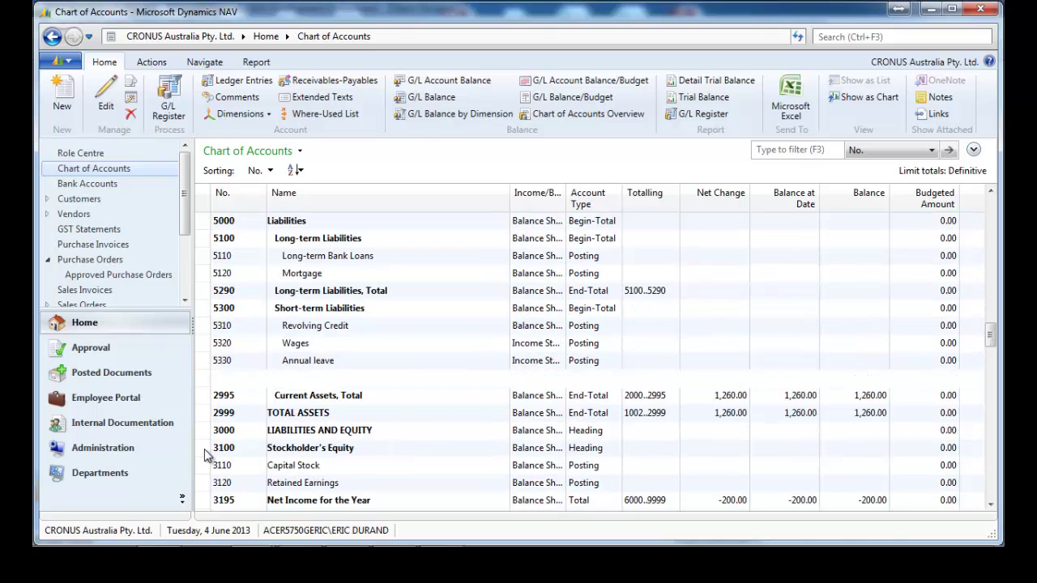
scroll(206, 455, down, 6)
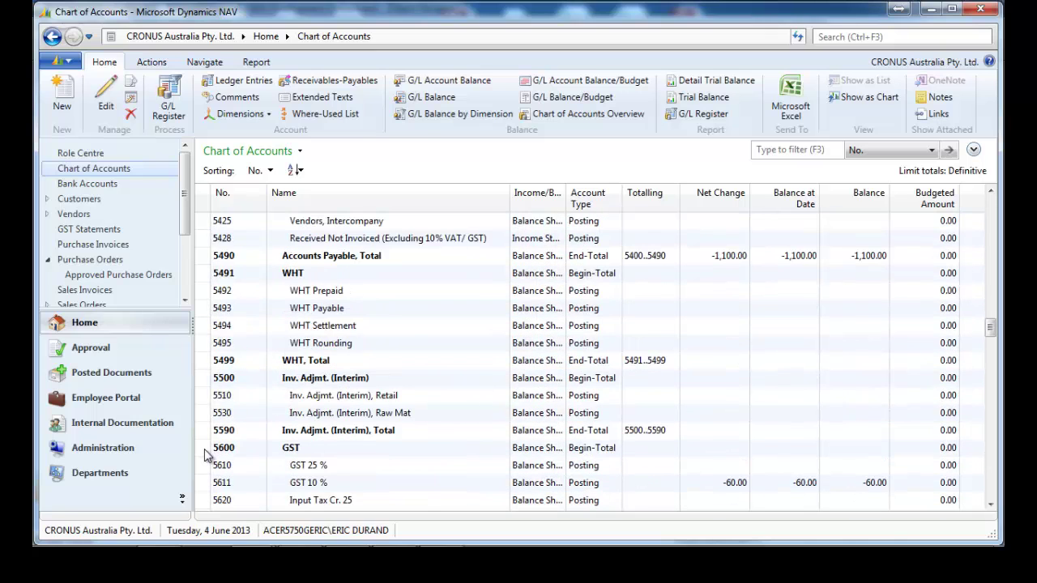
click(202, 238)
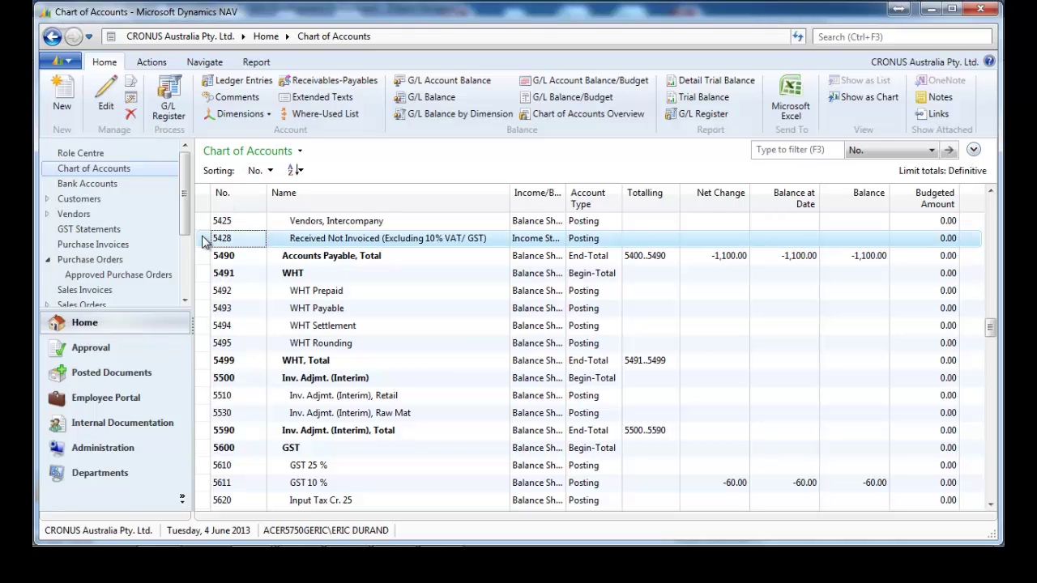
key(Up)
key(Up)
key(Up)
key(Up)
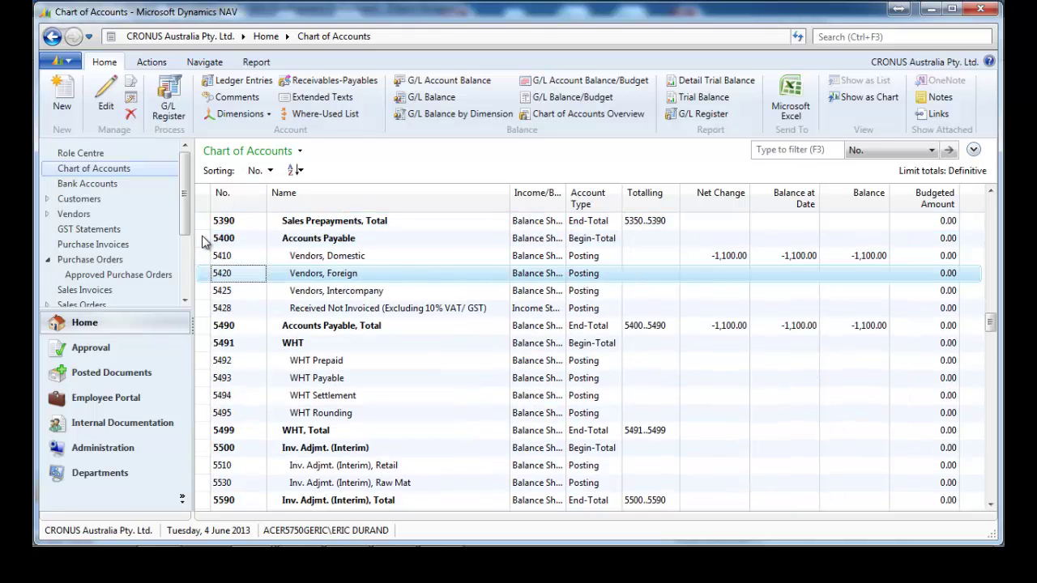
- Examine the income statement accounts, highlighting 7195 Total Cost of Retail, 6995 Total Revenue and 7196 Gross Margin together
scroll(202, 242, down, 2)
scroll(202, 242, down, 6)
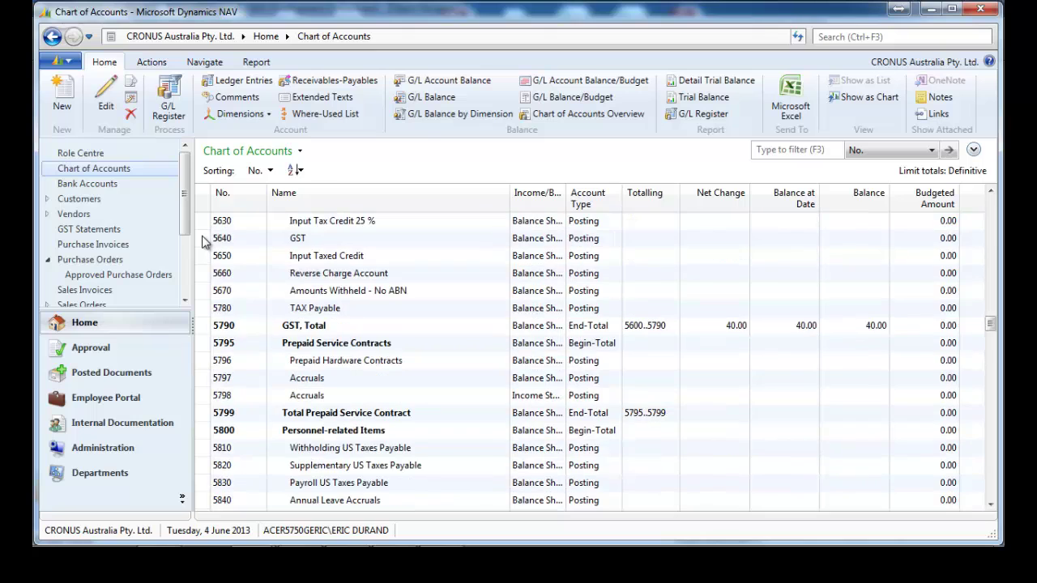
scroll(203, 242, down, 10)
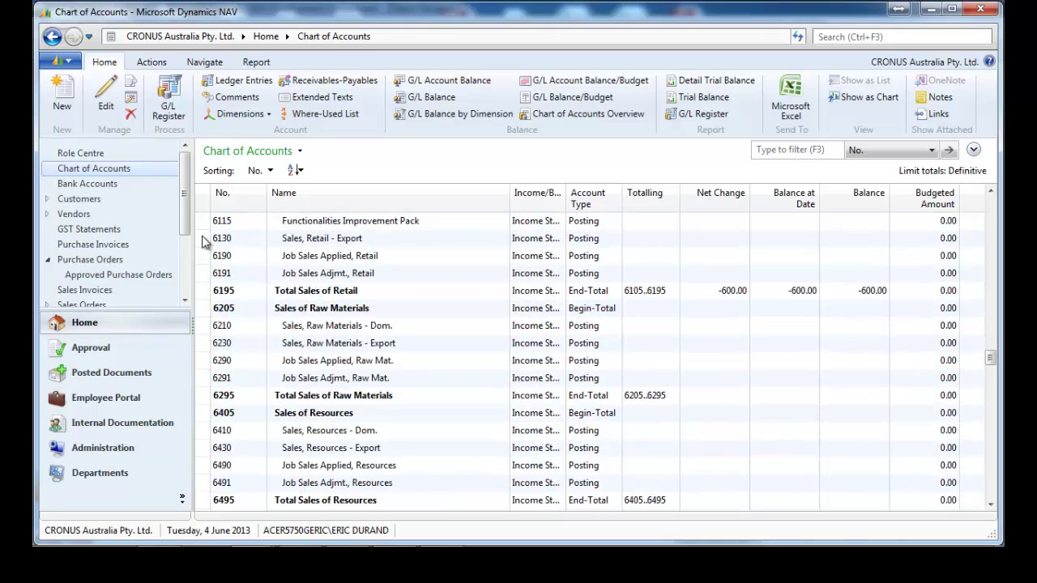
scroll(203, 241, down, 7)
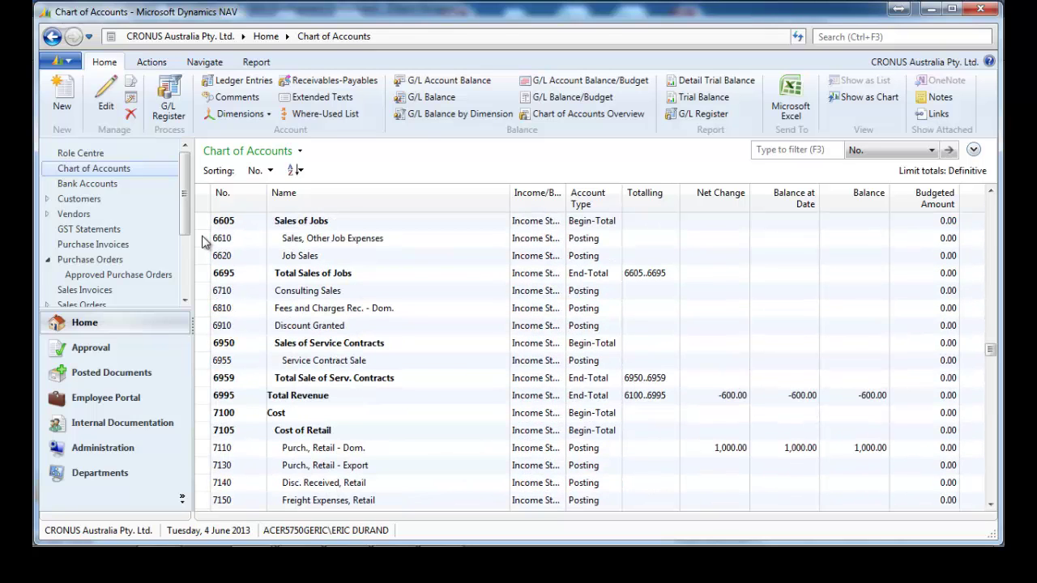
scroll(202, 242, down, 1)
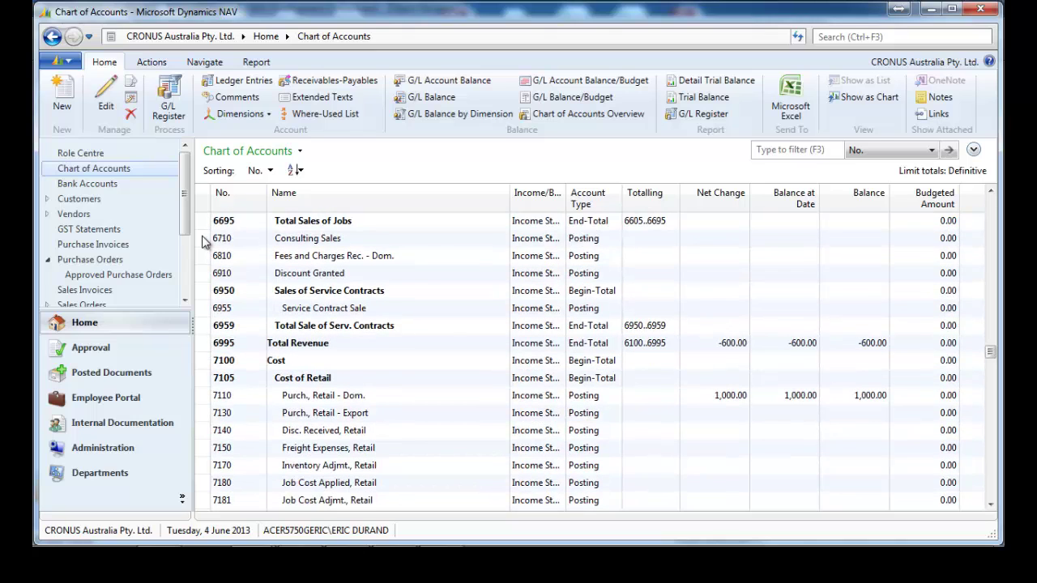
scroll(203, 241, down, 1)
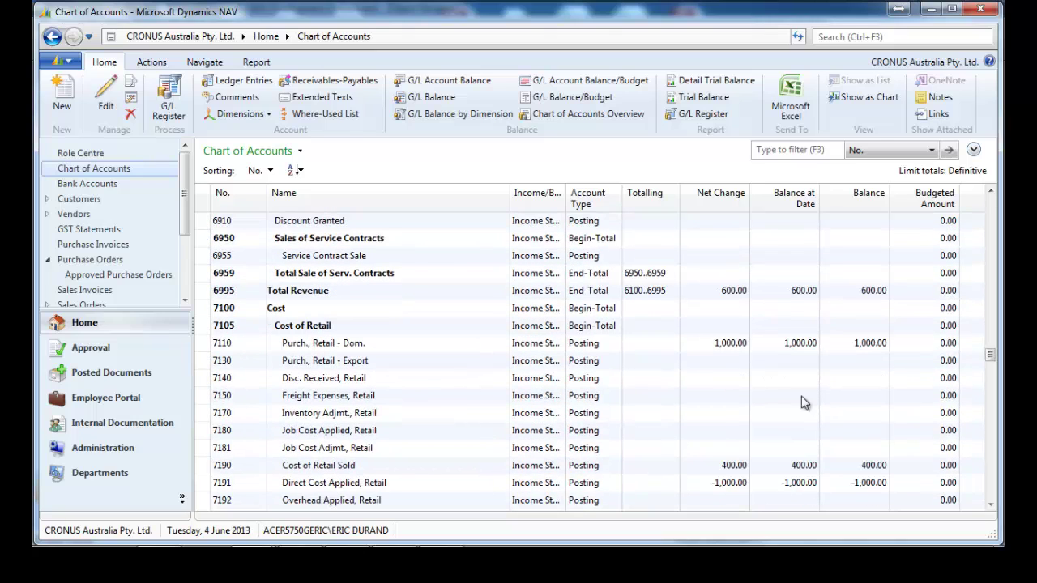
click(990, 504)
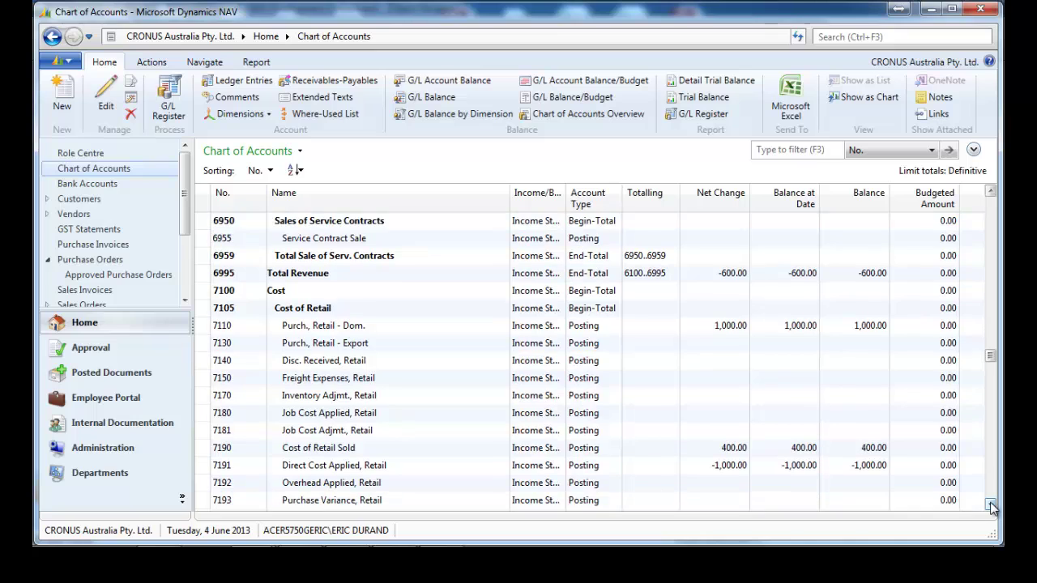
click(990, 504)
click(990, 504)
click(990, 504)
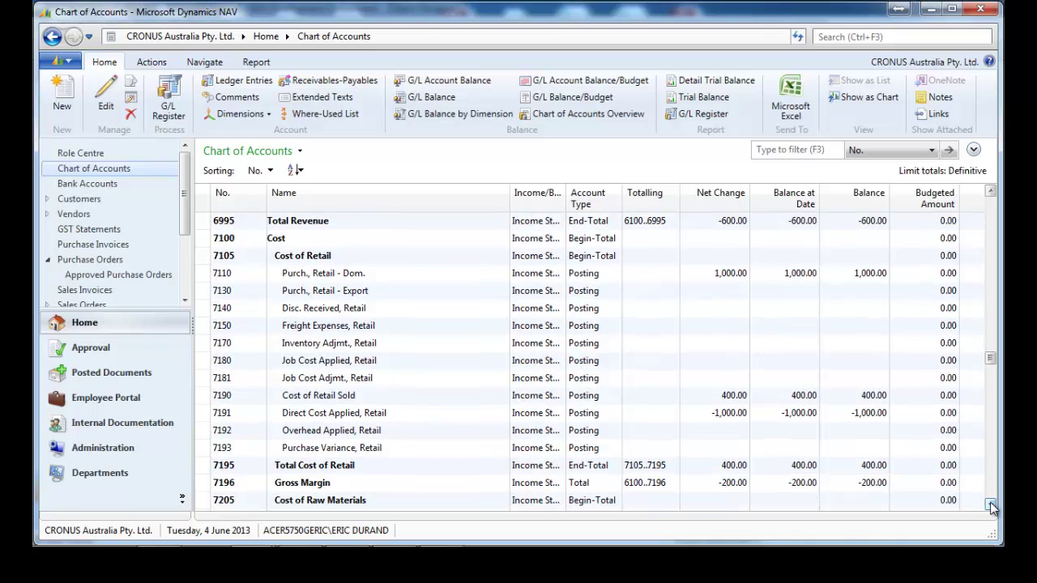
click(207, 470)
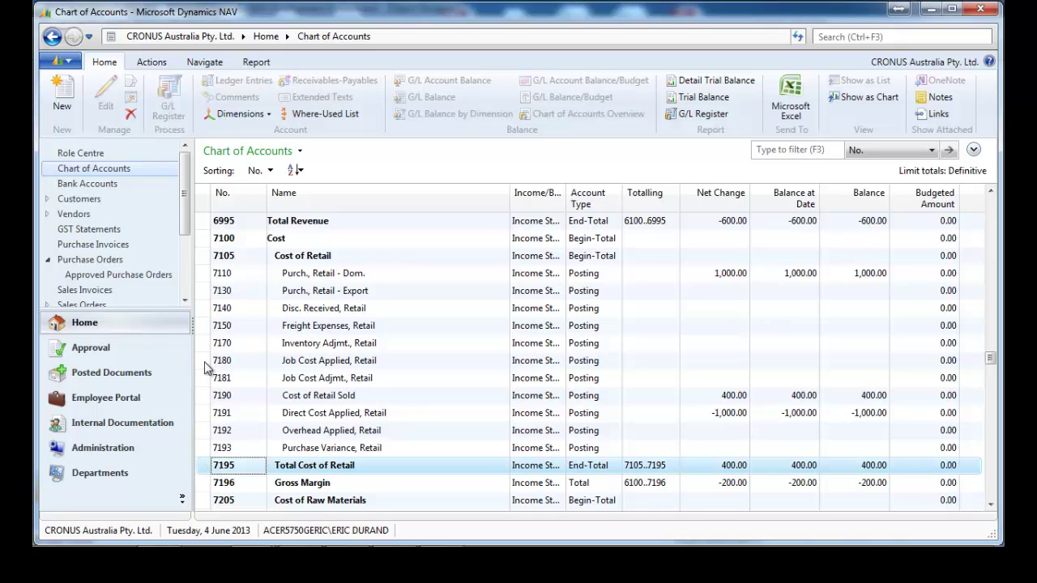
ctrl+click(208, 224)
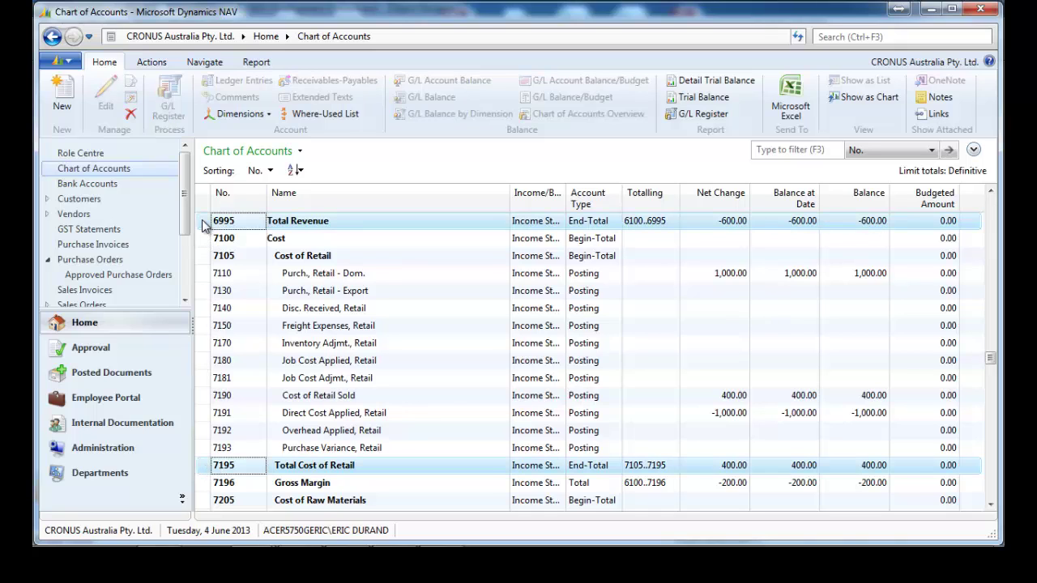
ctrl+click(208, 486)
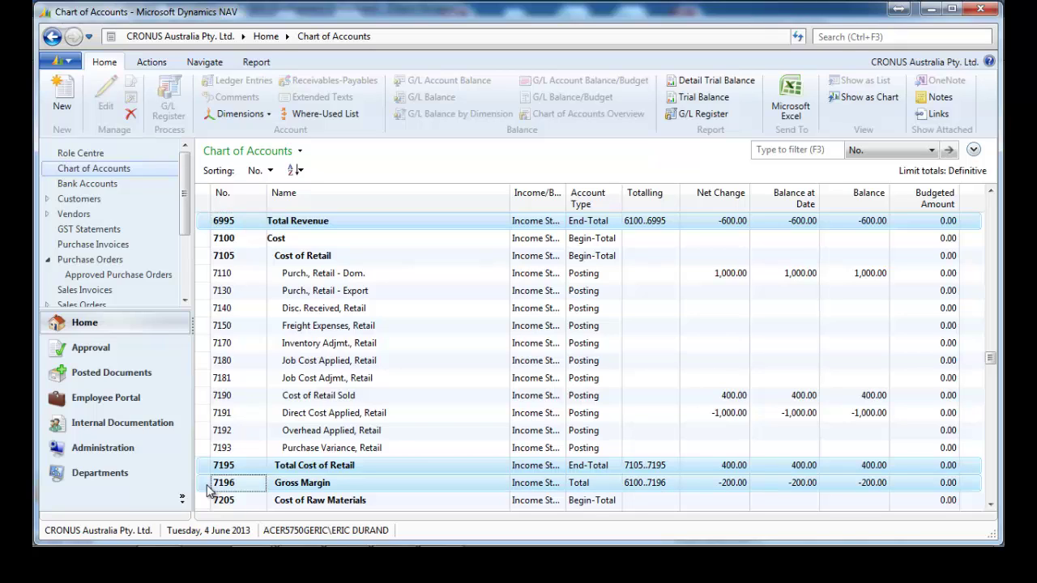
- Examine 7190 Cost of Retail Sold and compare 7110 Purch., Retail - Dom. with 7191 Direct Cost Applied, Retail
click(209, 399)
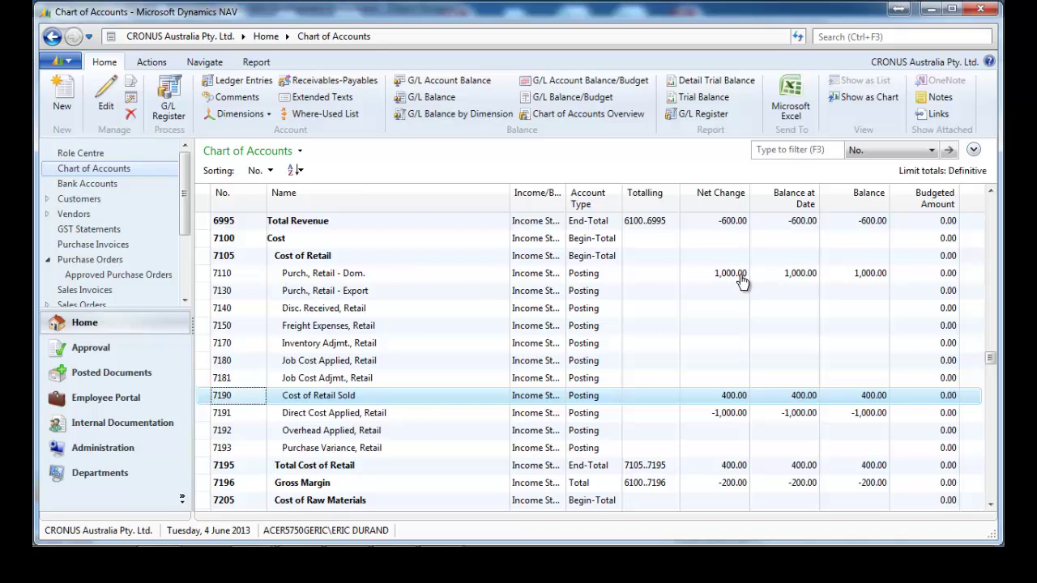
click(207, 276)
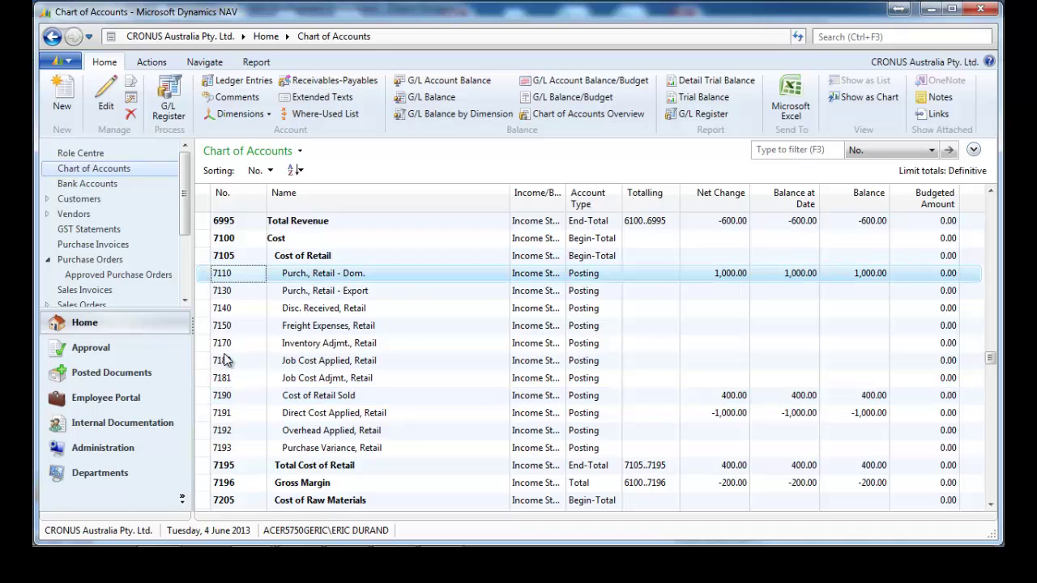
ctrl+click(207, 417)
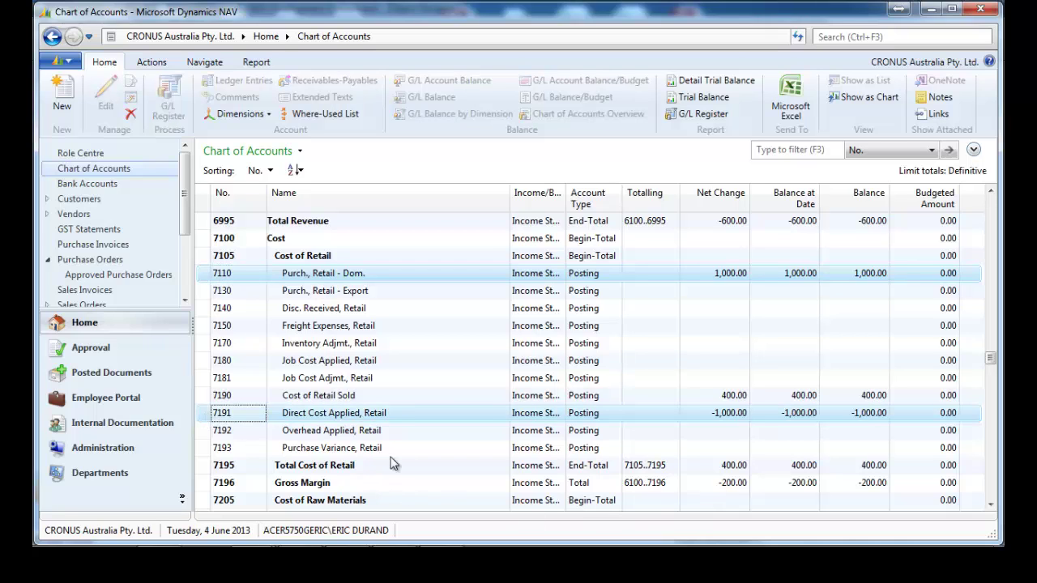
- Open the G/L Account Balance of 7196 Gross Margin, examine its daily amounts for early June 2013 and close it
click(219, 484)
click(219, 484)
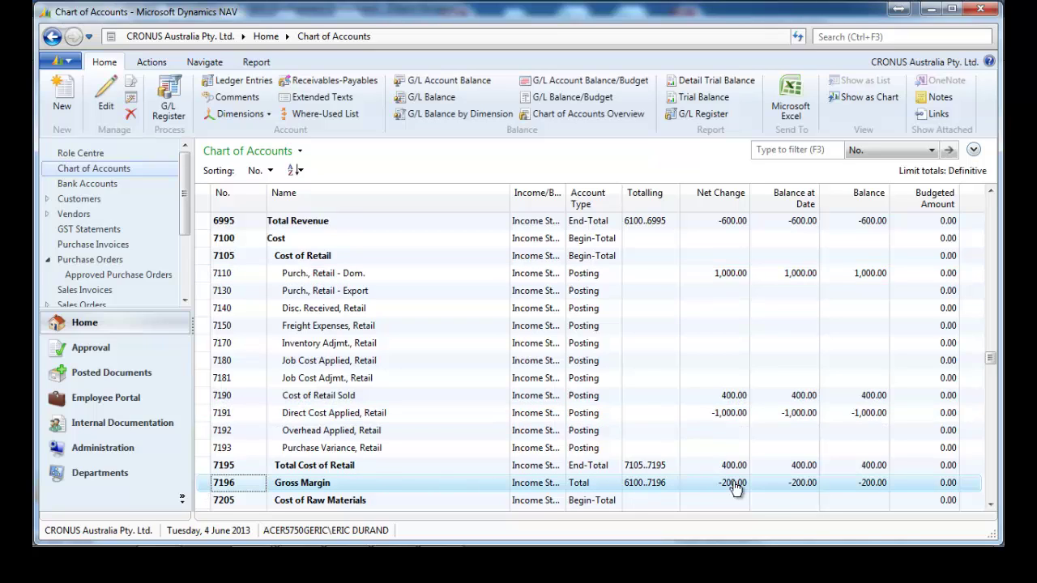
click(204, 63)
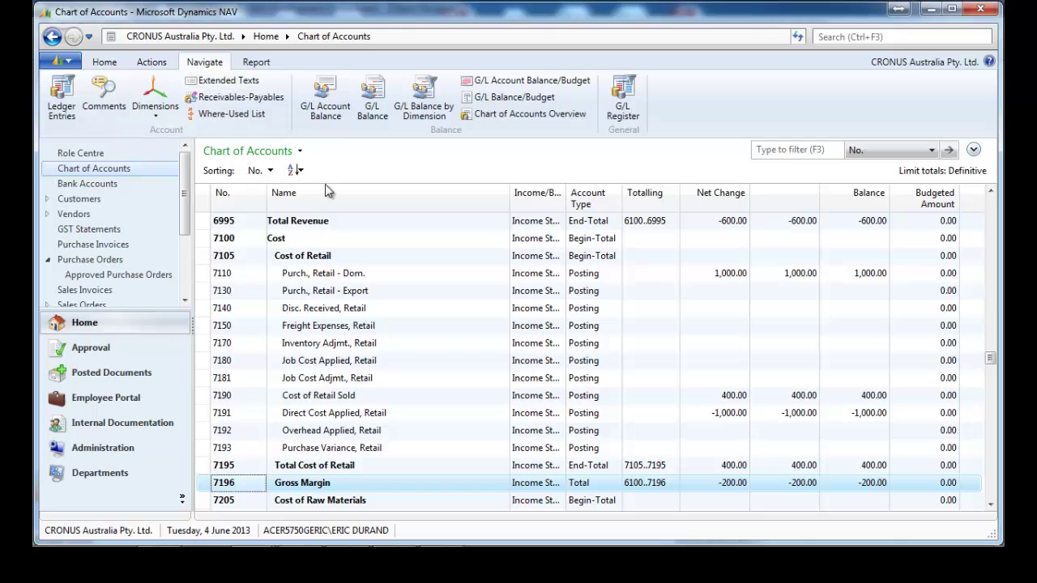
click(332, 105)
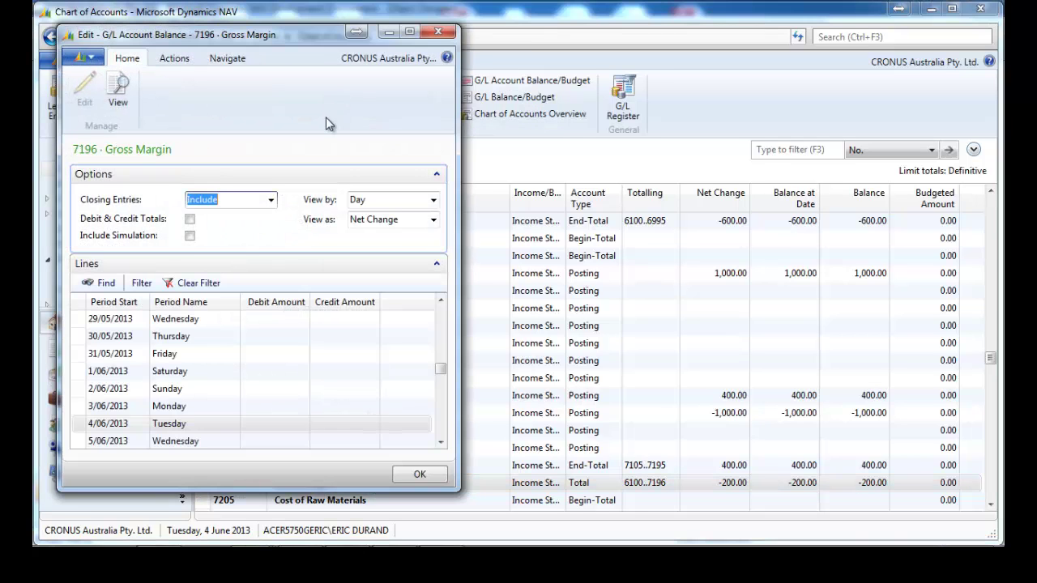
click(251, 392)
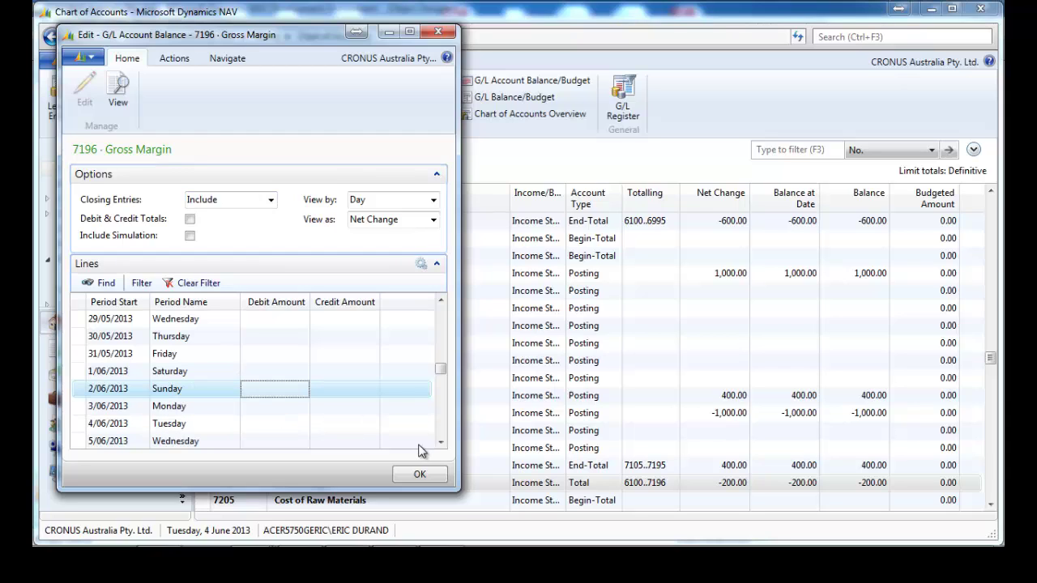
click(441, 442)
click(440, 442)
click(440, 442)
click(441, 442)
click(441, 442)
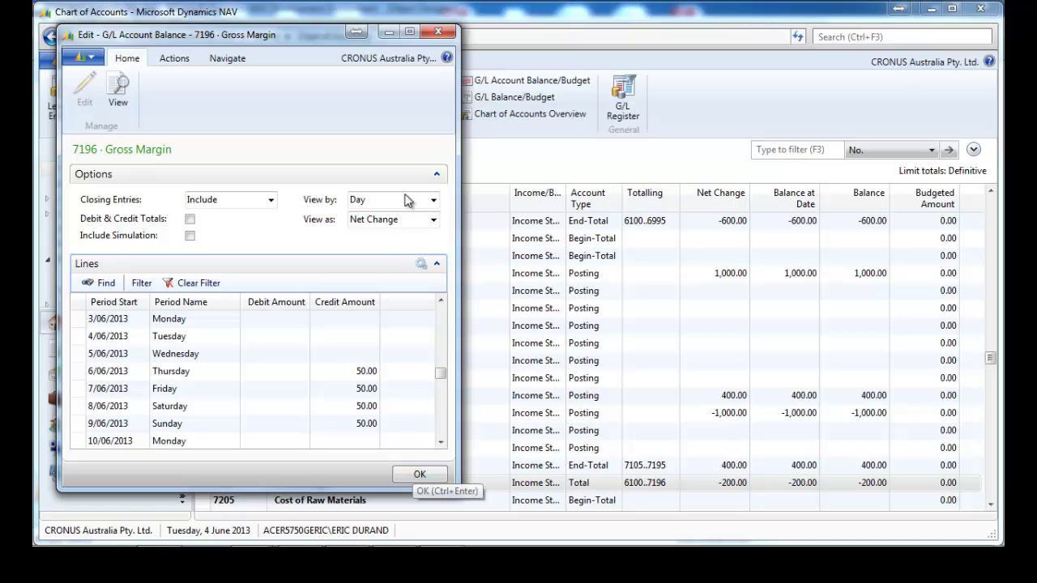
click(441, 36)
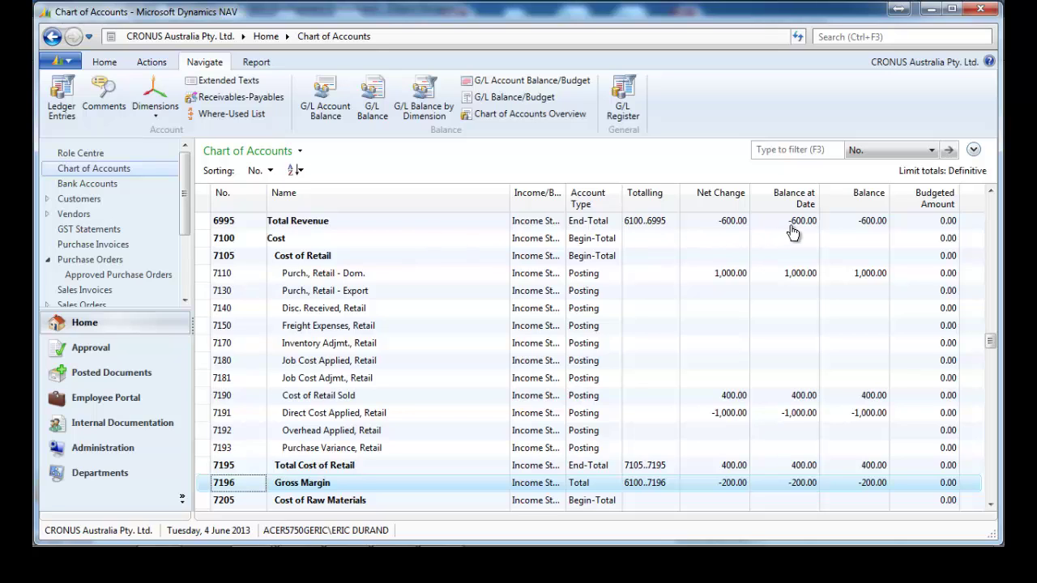
- Open the G/L Account Balance of 6995 Total Revenue, examine its daily amounts for early June 2013 and close it
click(213, 229)
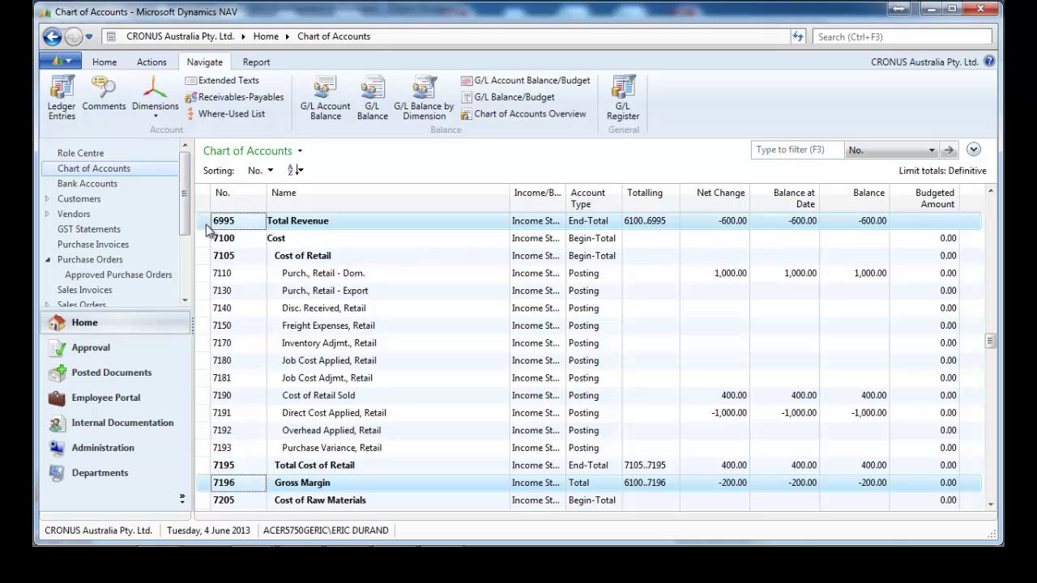
click(322, 96)
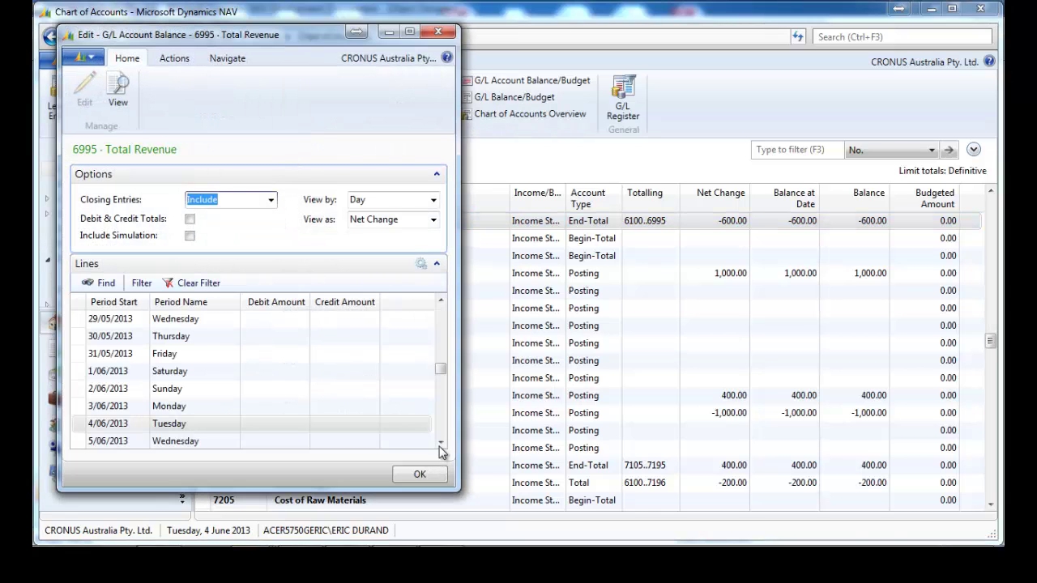
click(441, 445)
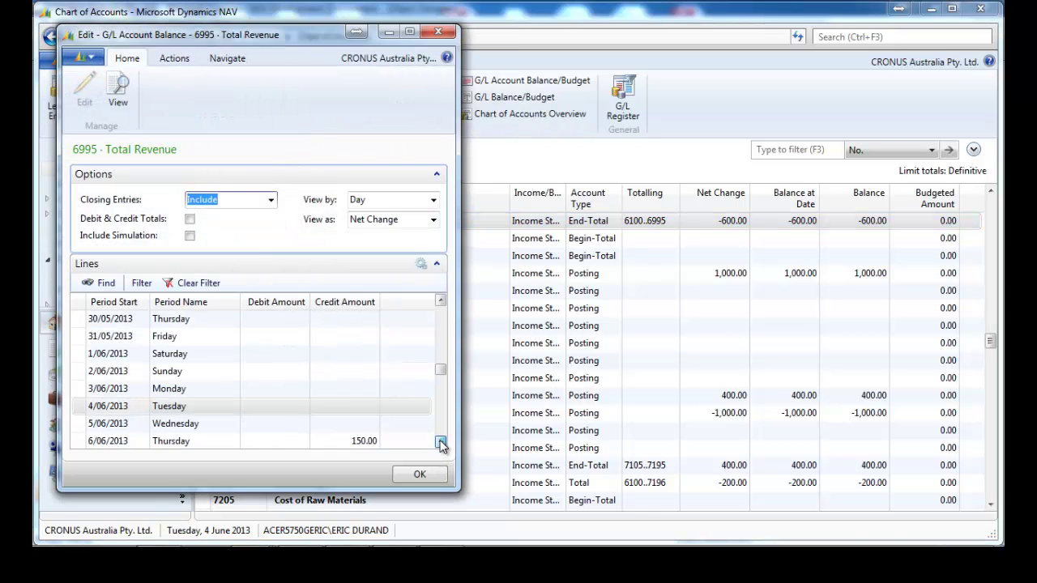
click(441, 445)
click(441, 445)
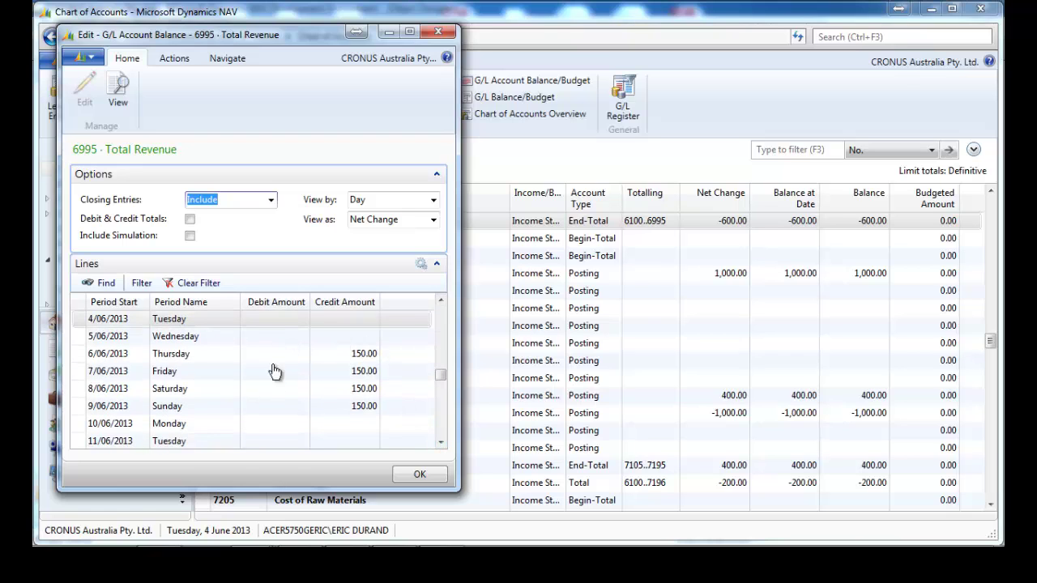
click(440, 35)
- Browse down the chart of accounts to Cost of Retail and highlight 7110 Purch., Retail - Dom. together with 7191 Direct Cost Applied, Retail
scroll(435, 426, up, 6)
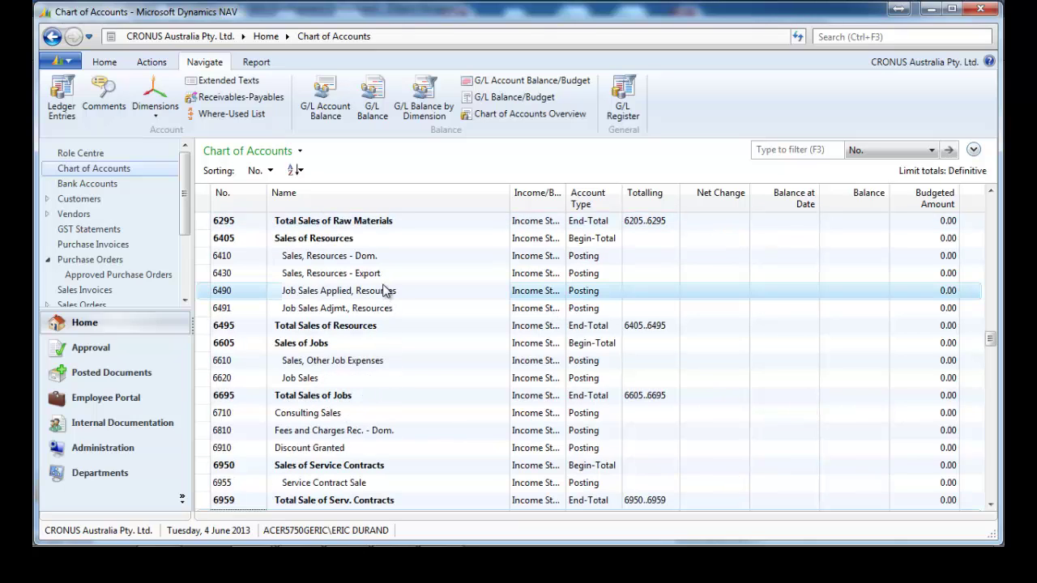
click(386, 293)
key(Down)
key(Down)
key(Down)
key(Down)
key(Down)
key(Down)
key(Down)
key(Down)
key(Down)
key(Down)
key(Down)
key(Down)
key(Down)
key(Down)
key(Down)
key(Down)
key(Down)
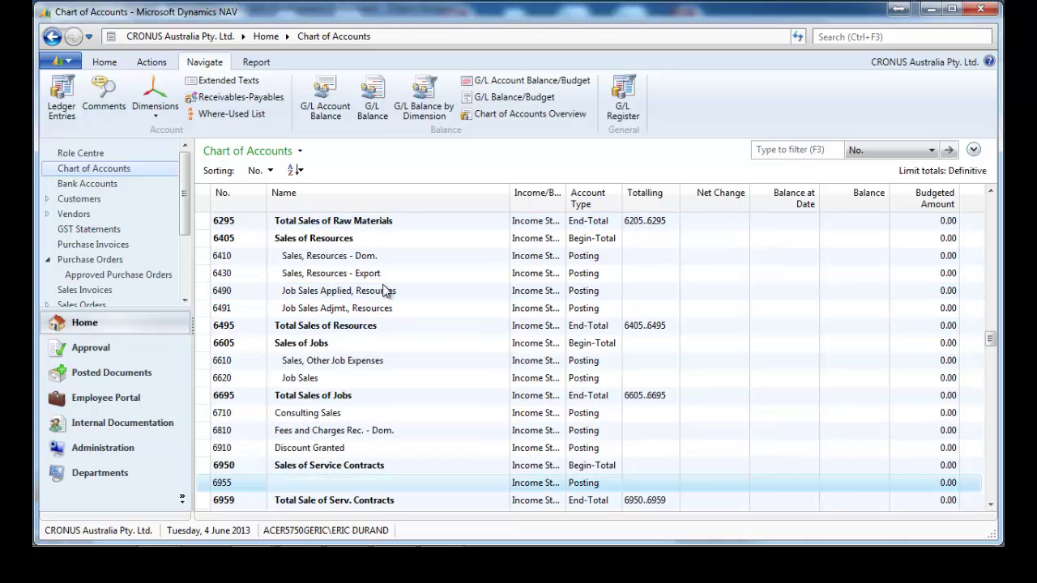
key(Down)
key(Down)
key(Down)
key(Down)
key(Down)
key(Down)
key(Down)
key(Down)
key(Down)
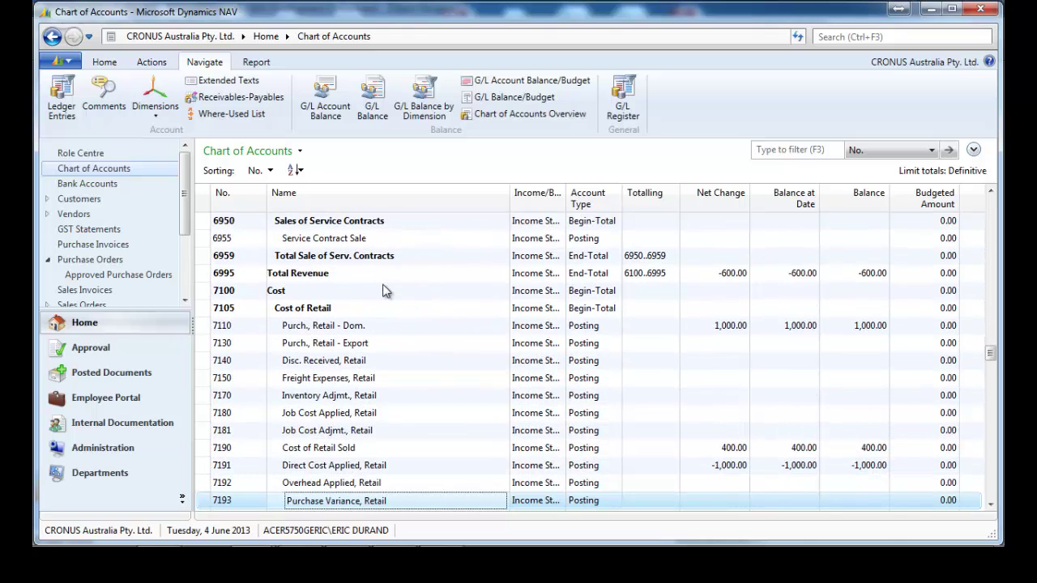
click(202, 331)
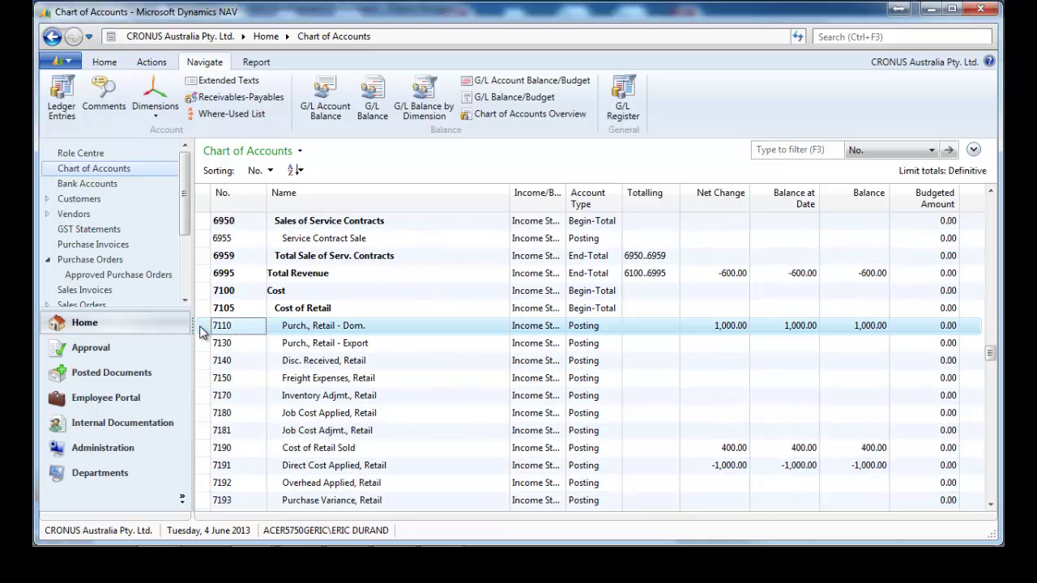
ctrl+click(205, 468)
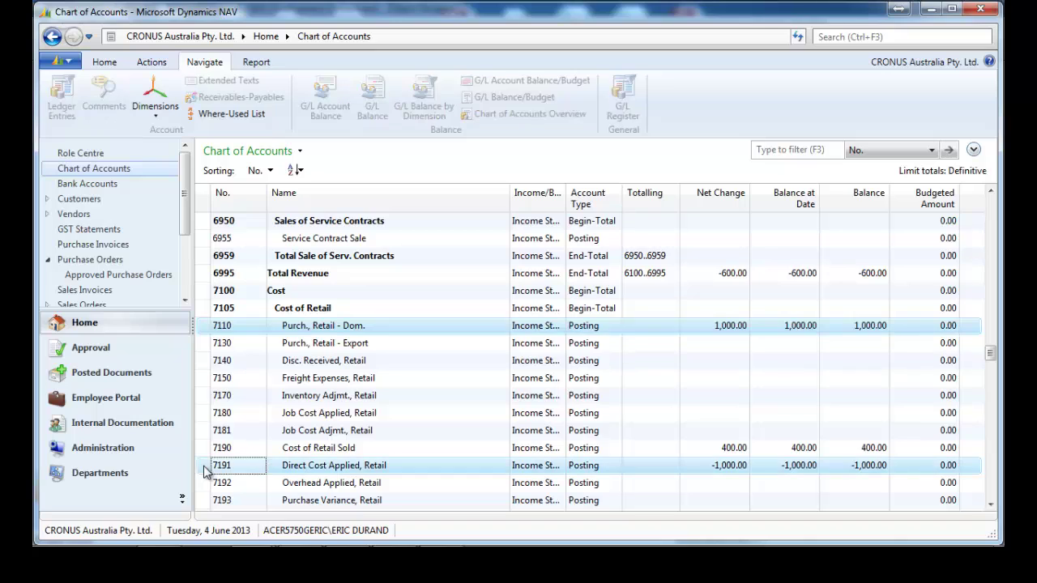
click(204, 465)
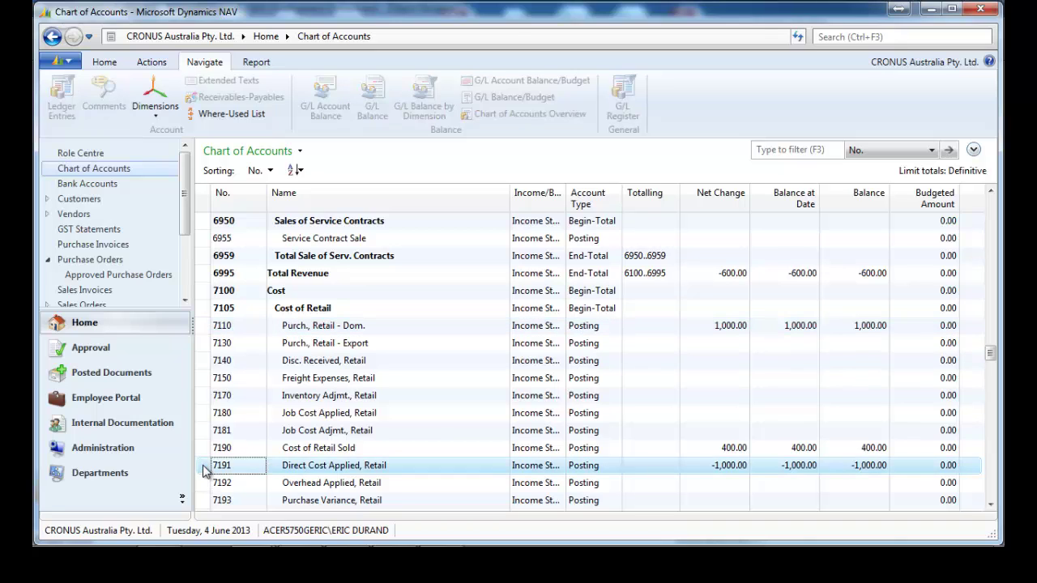
- Open the G/L Account Balance of 7110 Purch., Retail - Dom., examine its daily amounts for early June 2013 and close it
click(204, 332)
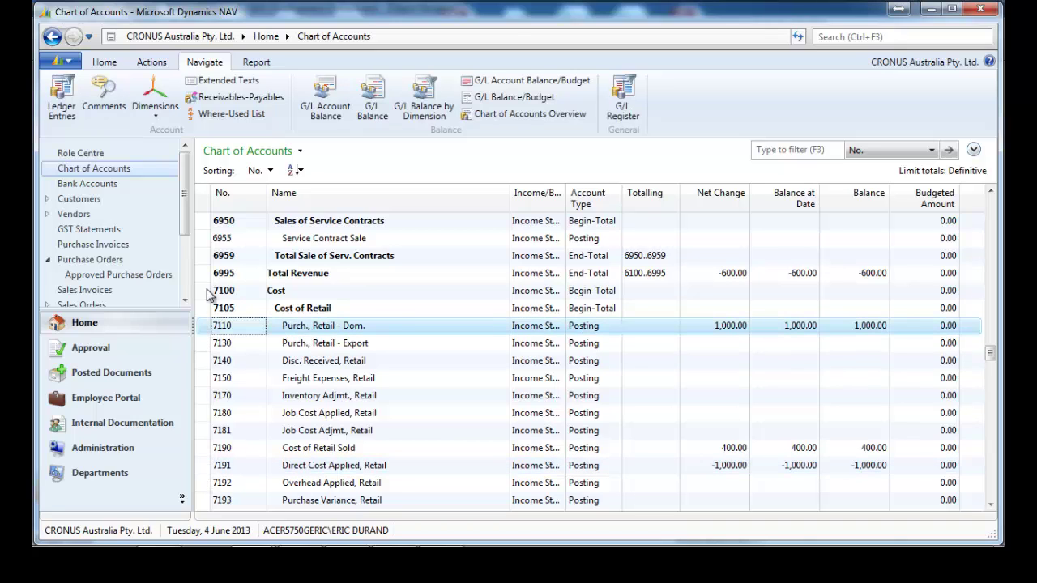
click(331, 104)
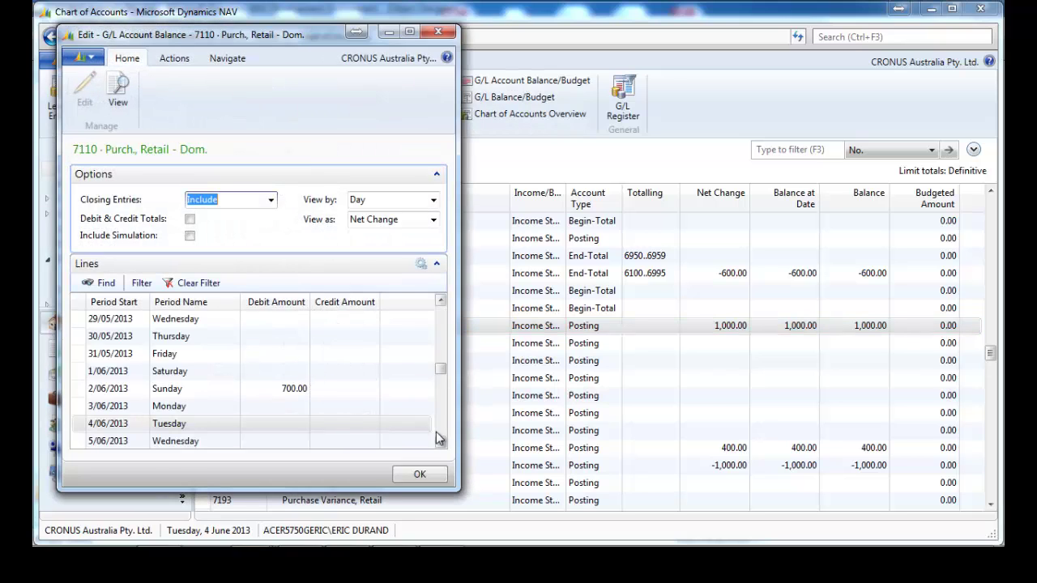
click(442, 442)
click(442, 442)
click(442, 443)
click(442, 442)
click(442, 442)
click(442, 442)
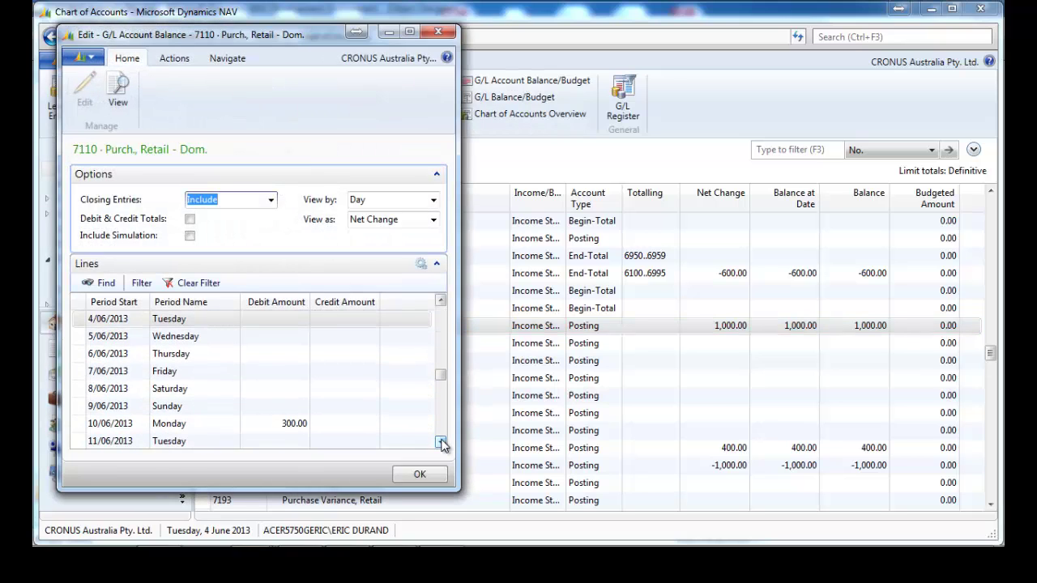
click(438, 34)
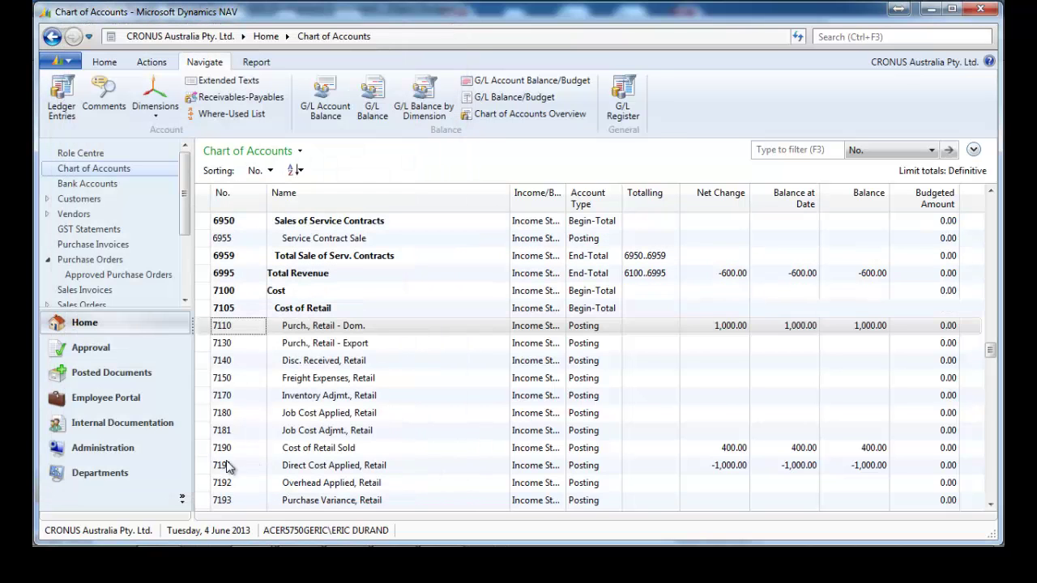
- Open the G/L Account Balance of 7191 Direct Cost Applied, Retail, examine its daily amounts for early June 2013 and close it
click(211, 468)
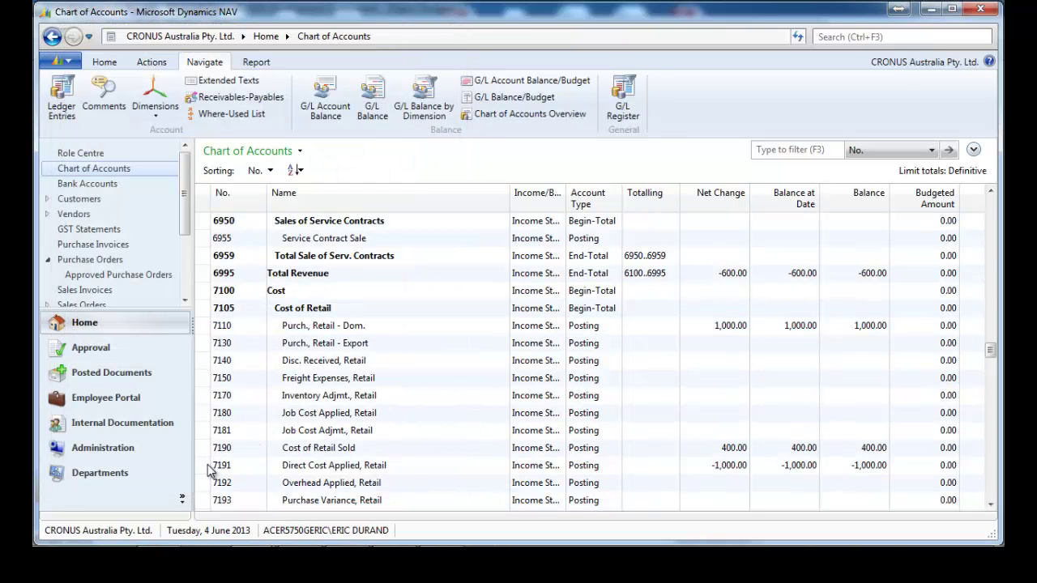
click(327, 95)
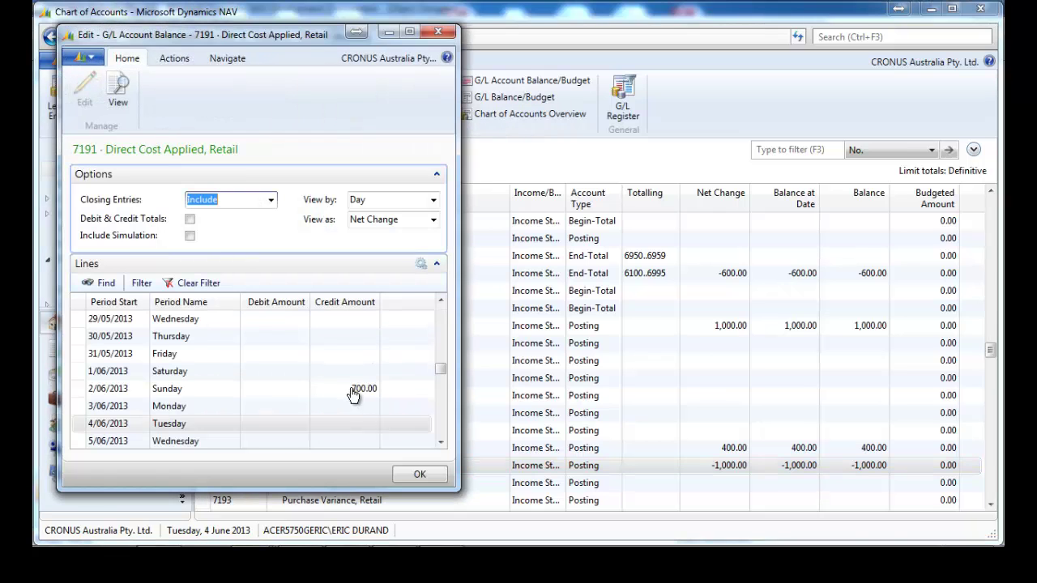
click(440, 442)
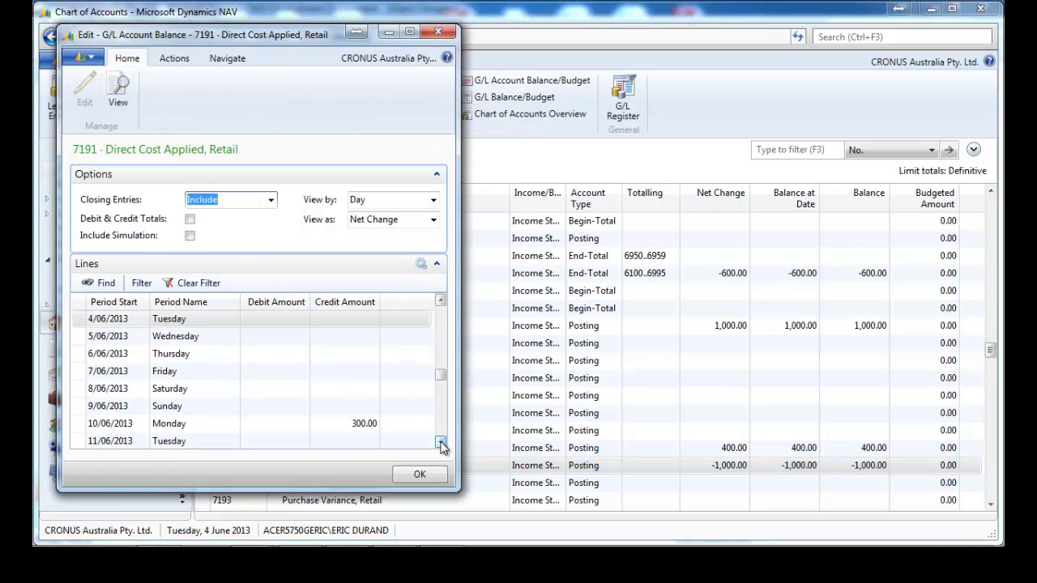
click(437, 32)
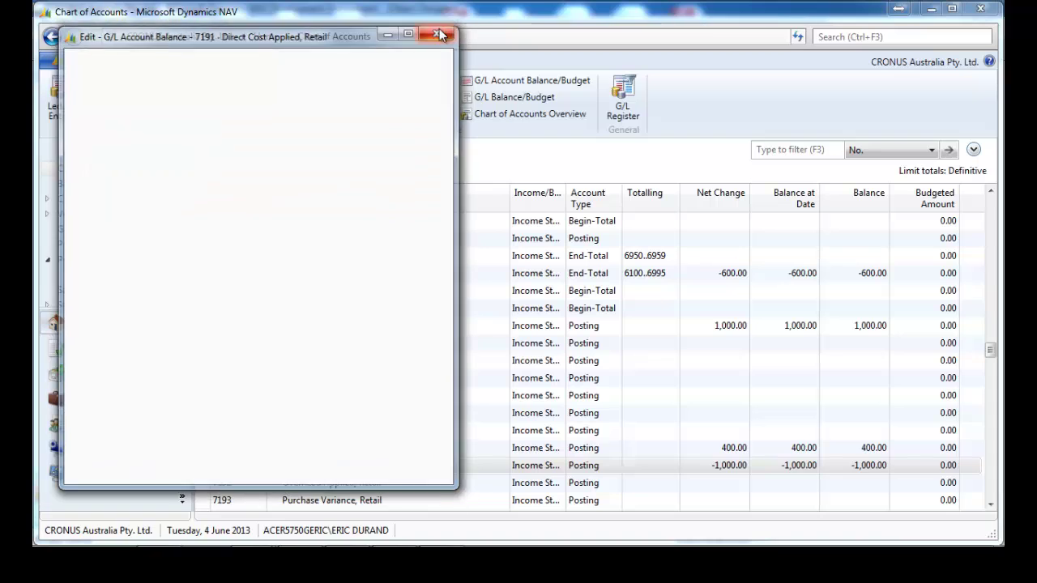